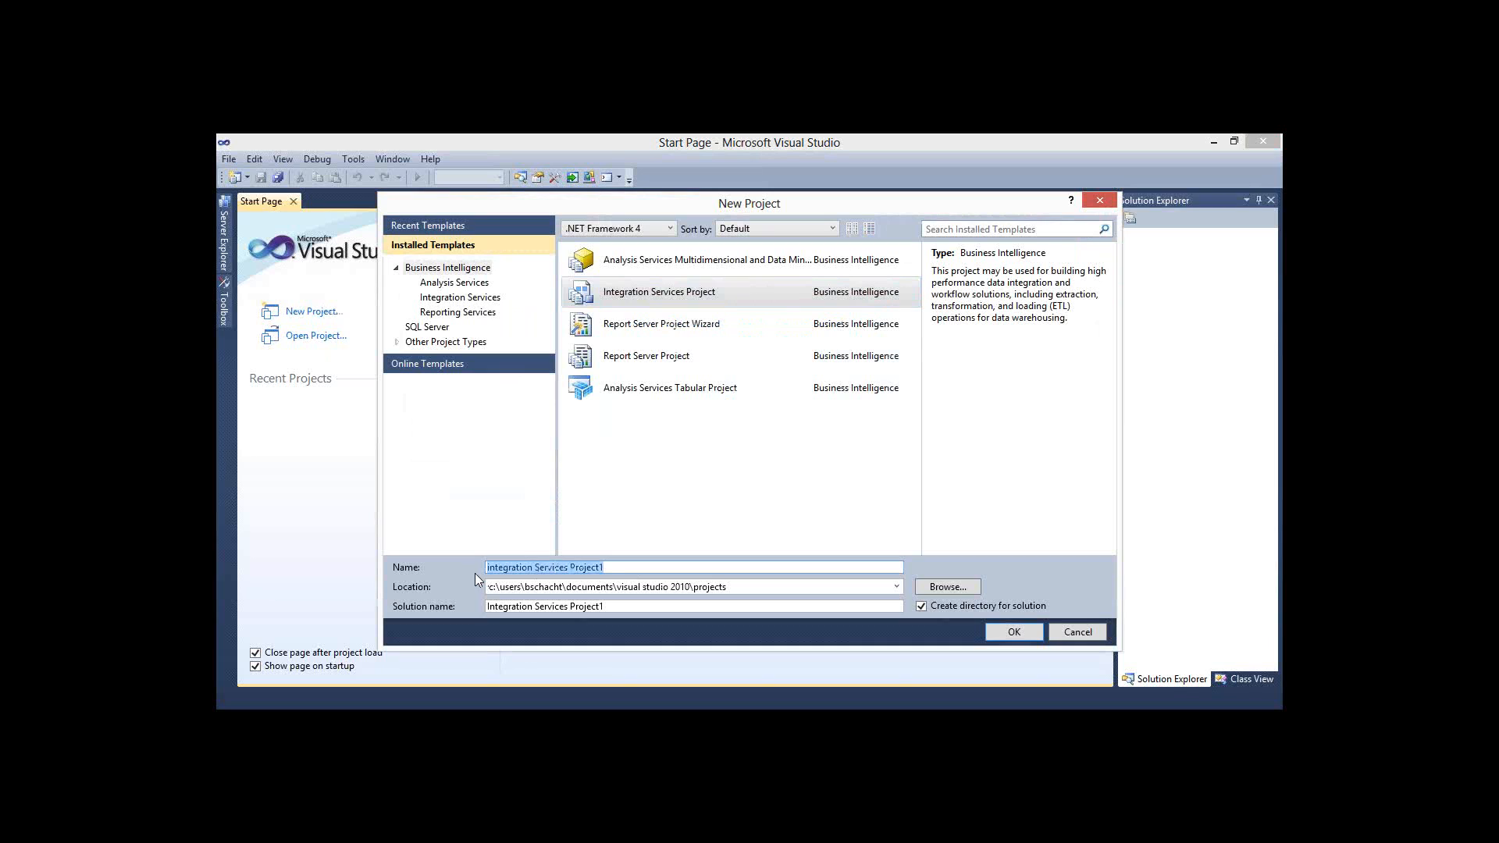
Create an Integration Services project named Webinar and widen the Solution Explorer pane
{"action": "left_click", "coordinate": [1014, 633]}
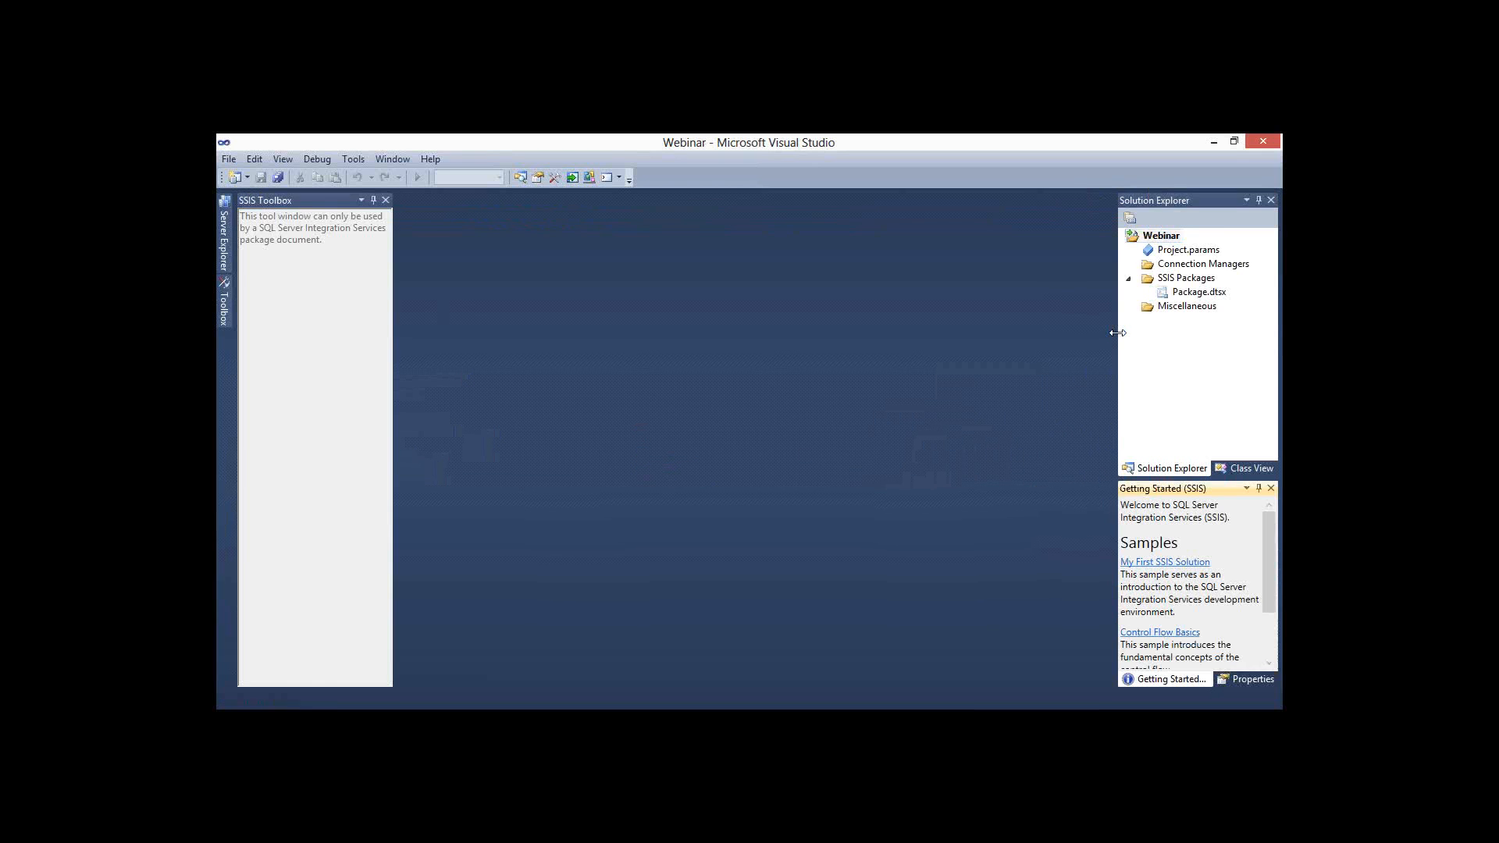
{"action": "left_click_drag", "start_coordinate": [1117, 333], "coordinate": [1090, 343]}
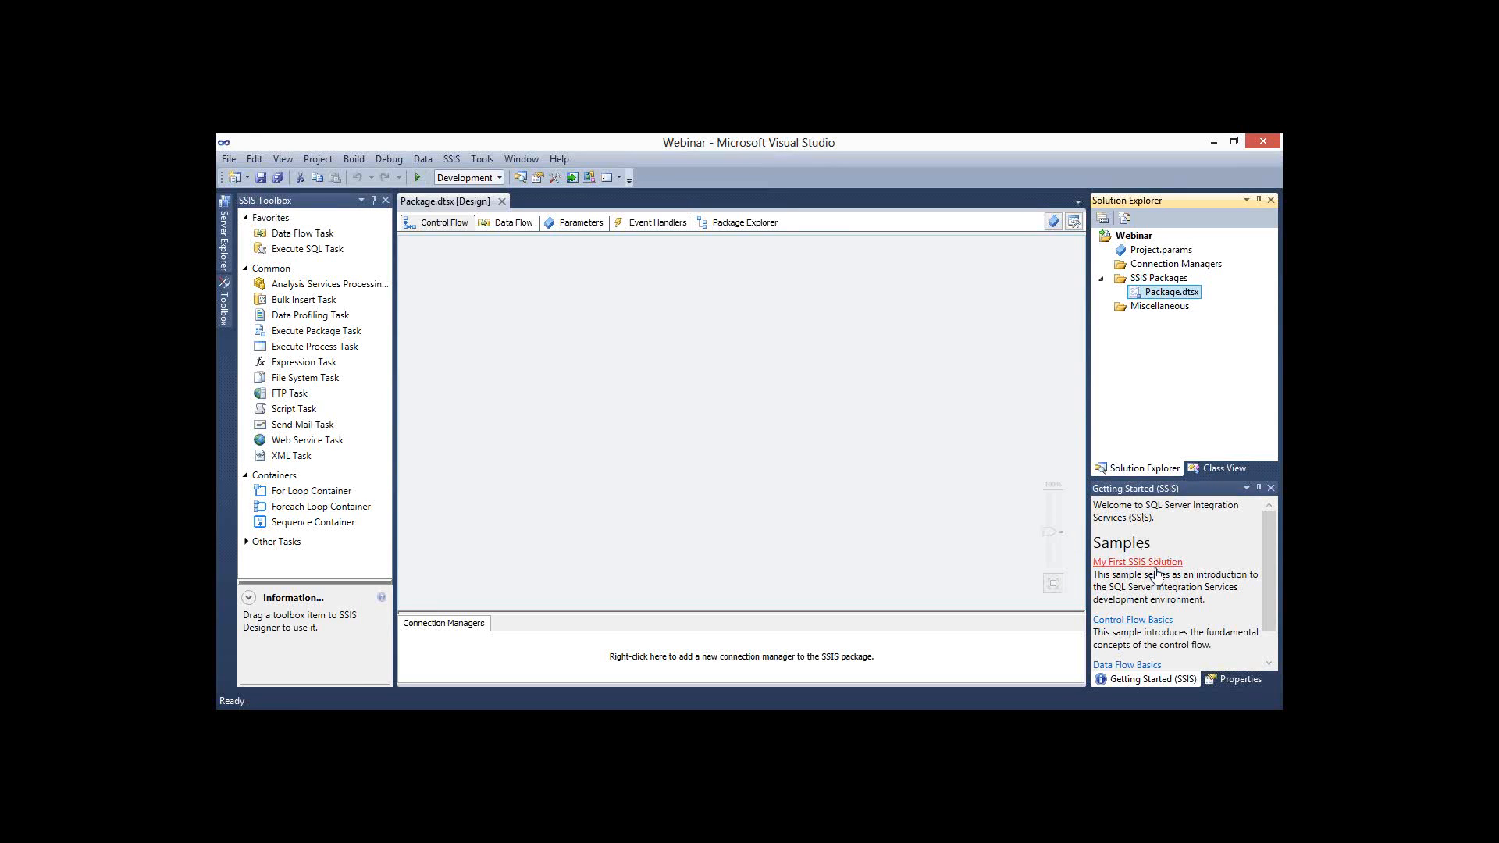
{"action": "left_click", "coordinate": [1268, 574]}
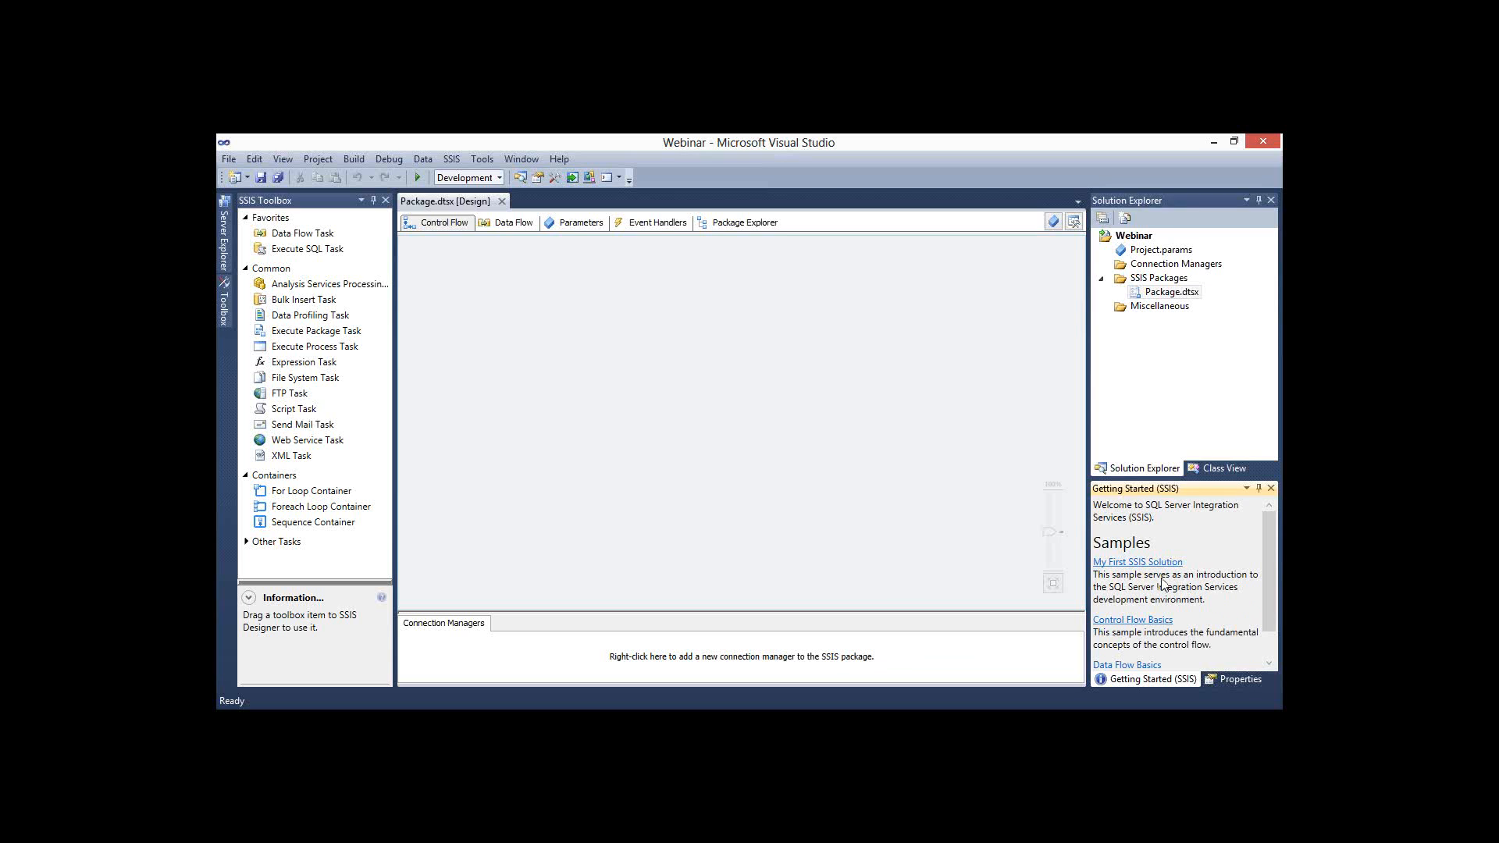
{"action": "left_click", "coordinate": [1144, 251]}
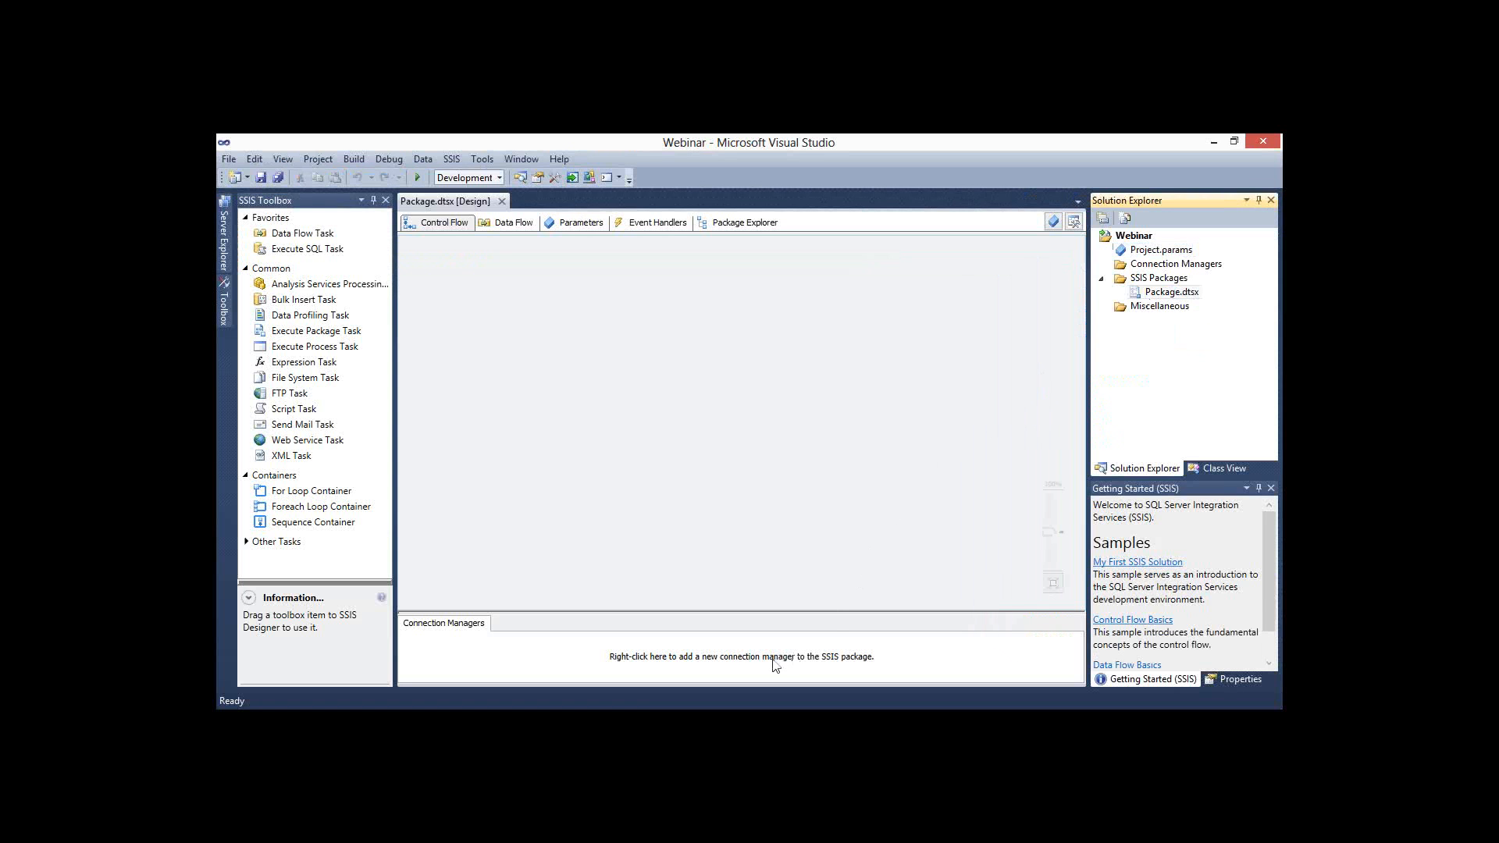
Add a package-level OLE DB connection manager to Package.dtsx for server localhost\sql2012 and database AdventureWorks2012
{"action": "right_click", "coordinate": [776, 665]}
{"action": "left_click", "coordinate": [830, 452]}
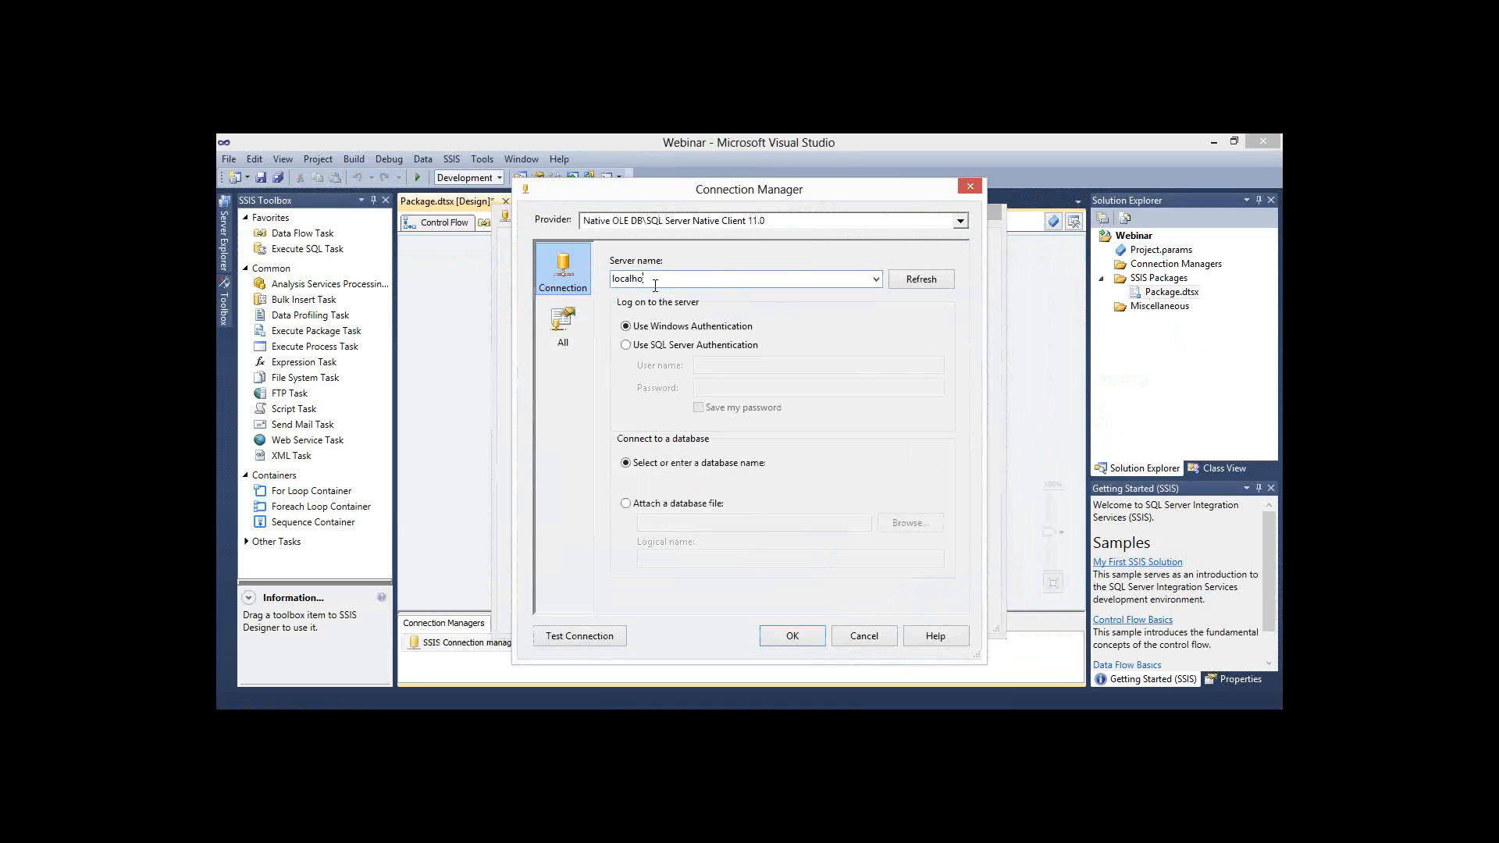
{"action": "type", "text": "localhost\\"}
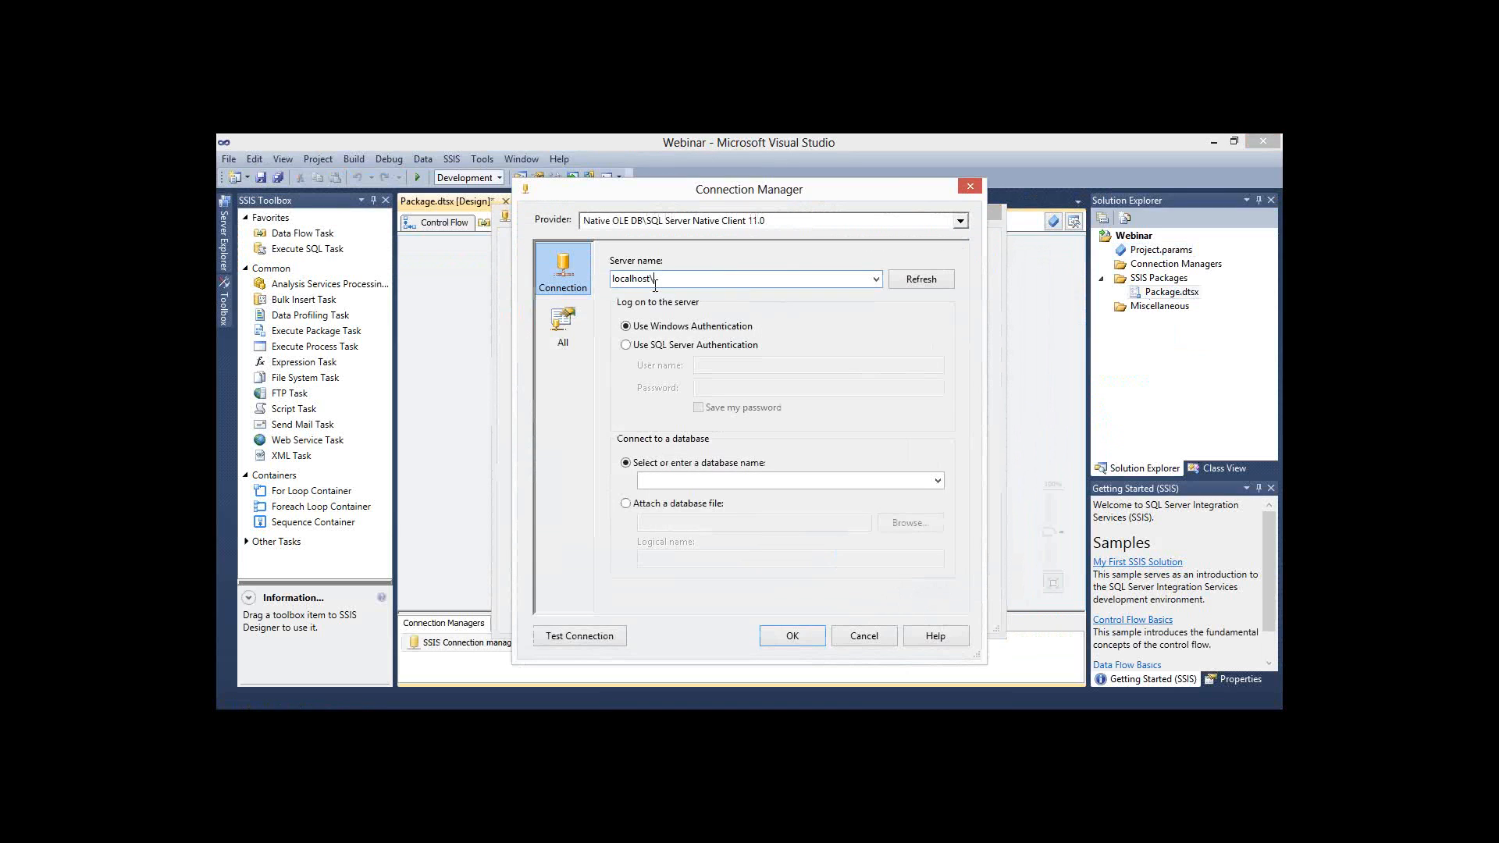
{"action": "type", "text": "sql2012"}
{"action": "left_click", "coordinate": [937, 481]}
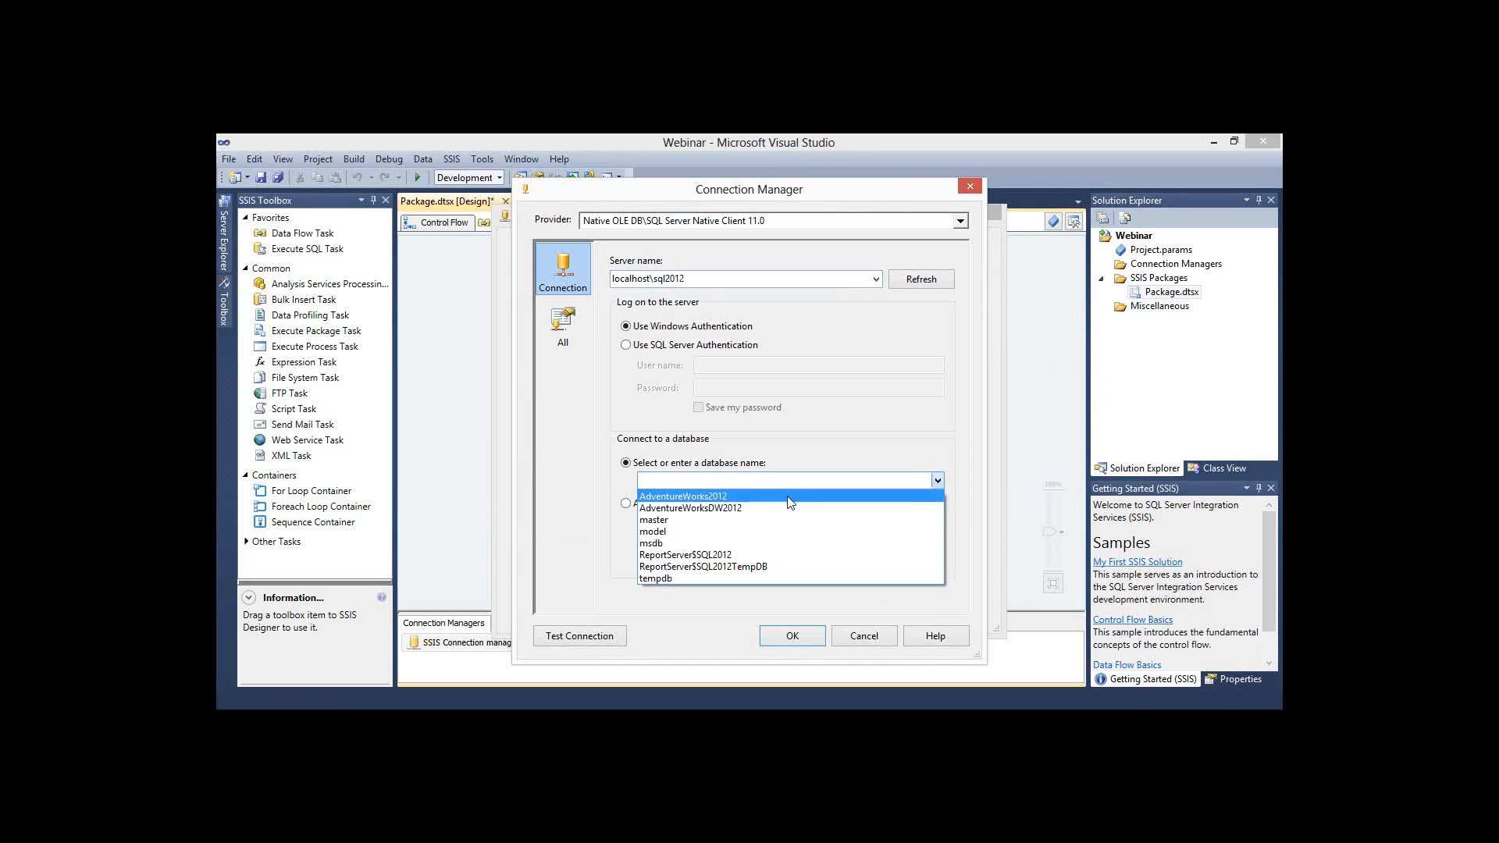
{"action": "left_click", "coordinate": [773, 495]}
{"action": "left_click", "coordinate": [787, 635]}
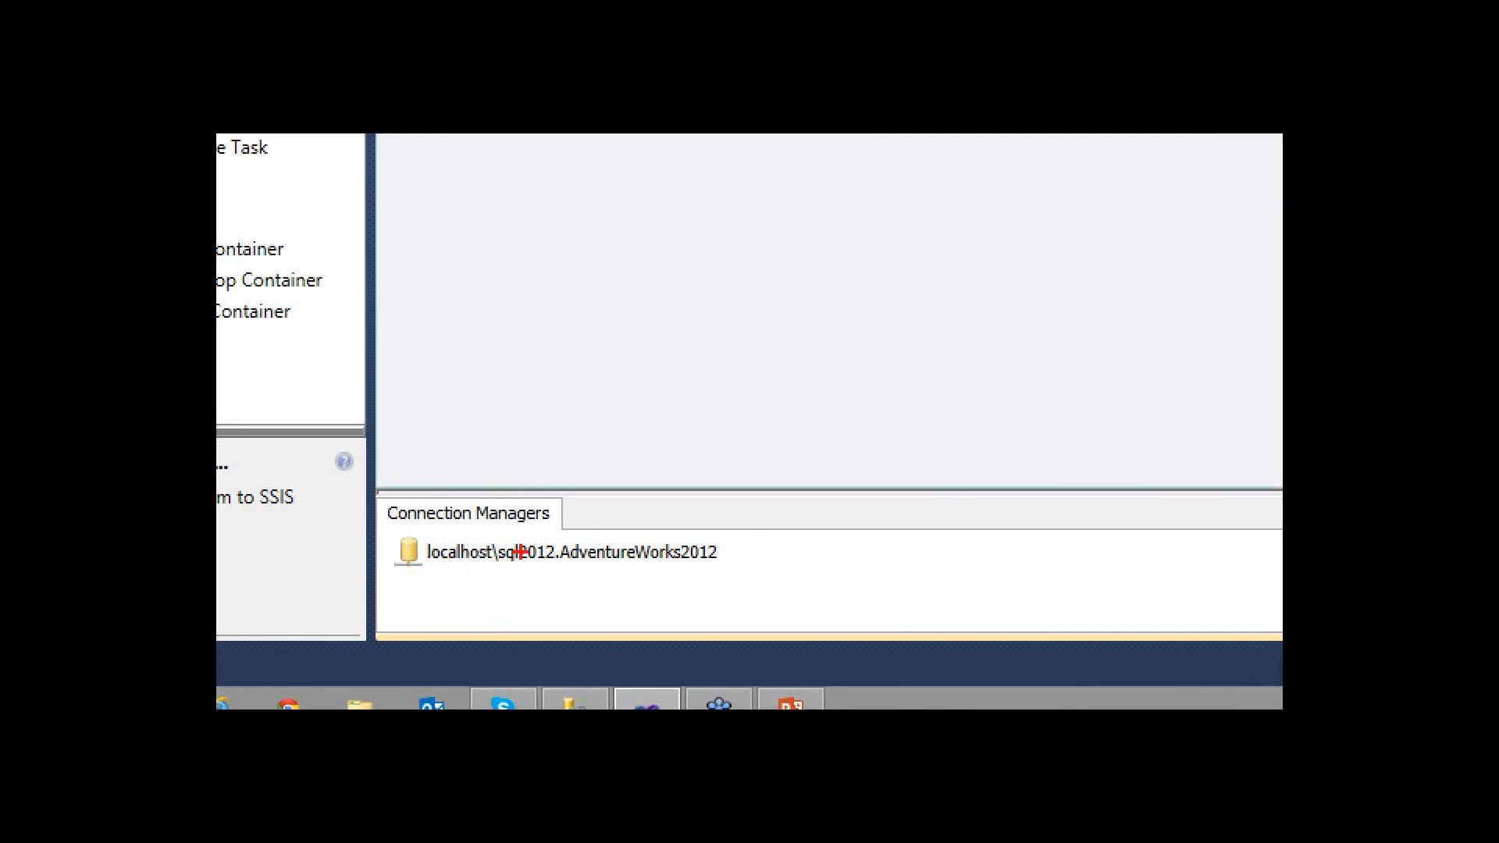
Add a second SSIS package to the project, check its connection managers area, and return to Package.dtsx
{"action": "left_click", "coordinate": [1155, 355]}
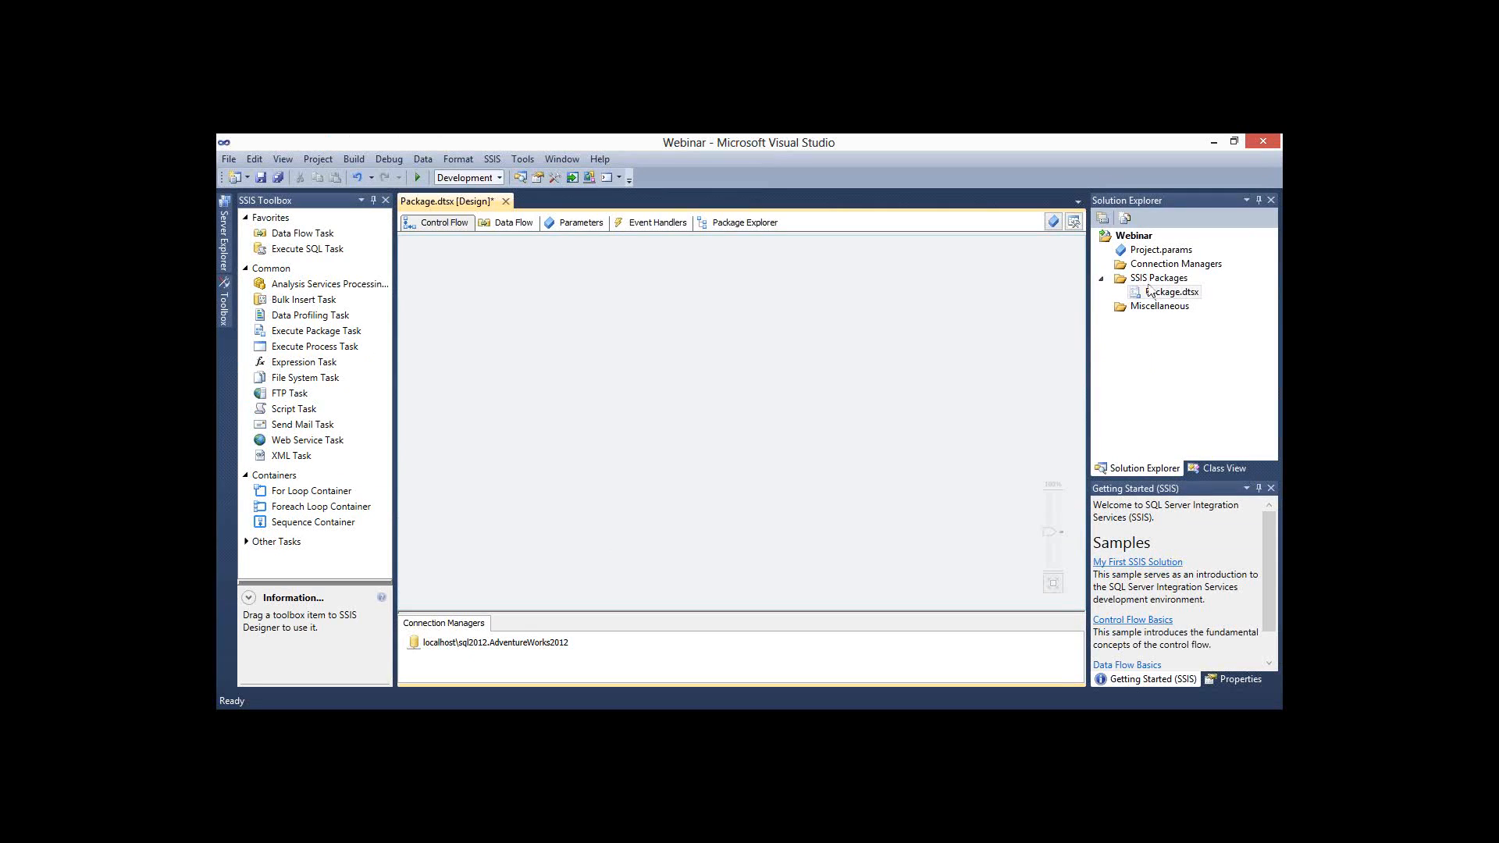
{"action": "right_click", "coordinate": [1146, 279]}
{"action": "left_click", "coordinate": [1122, 289]}
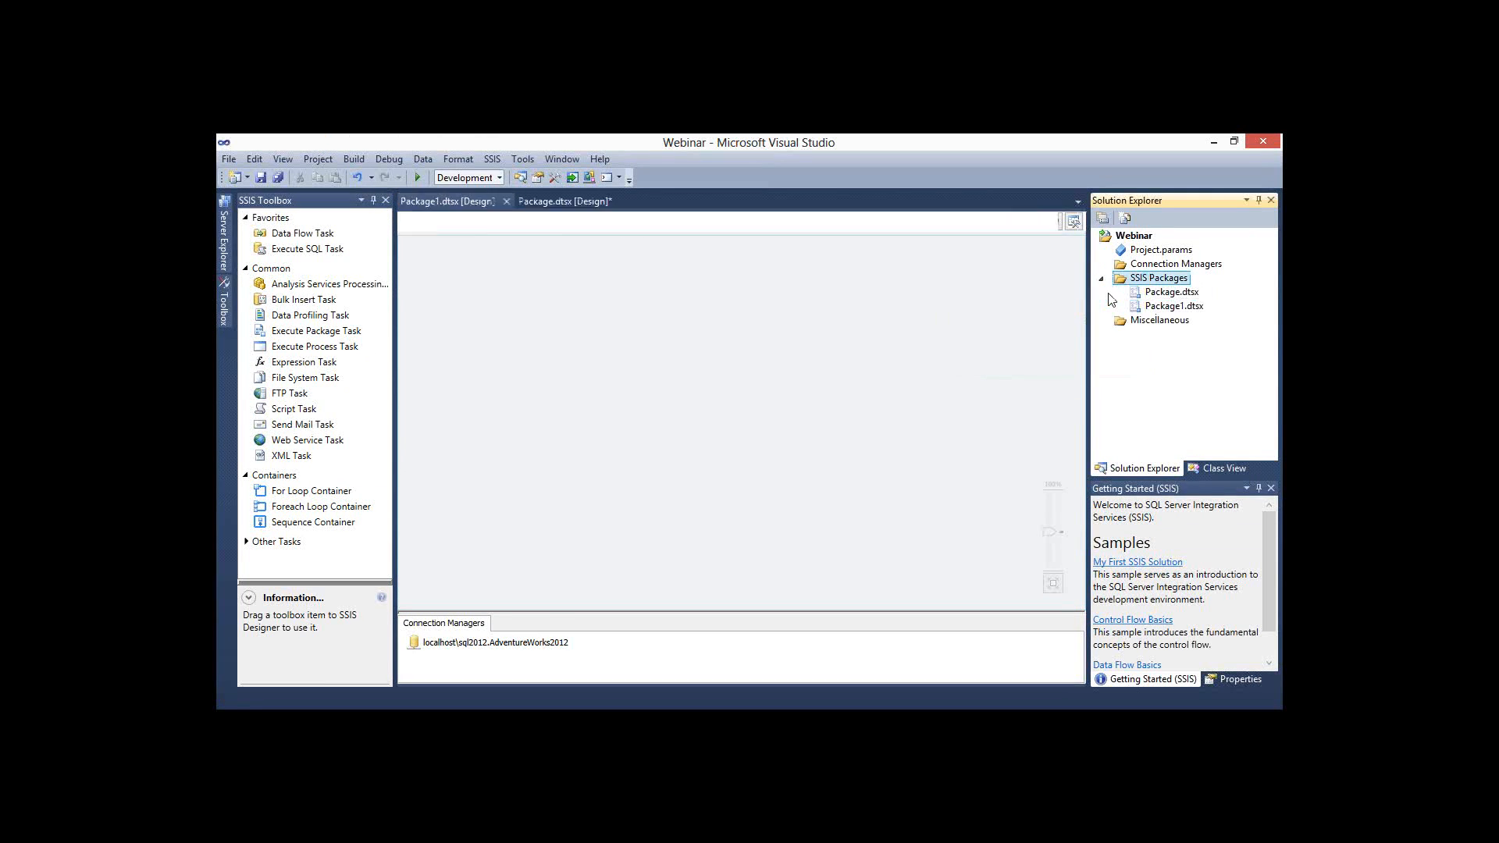
{"action": "left_click", "coordinate": [522, 649]}
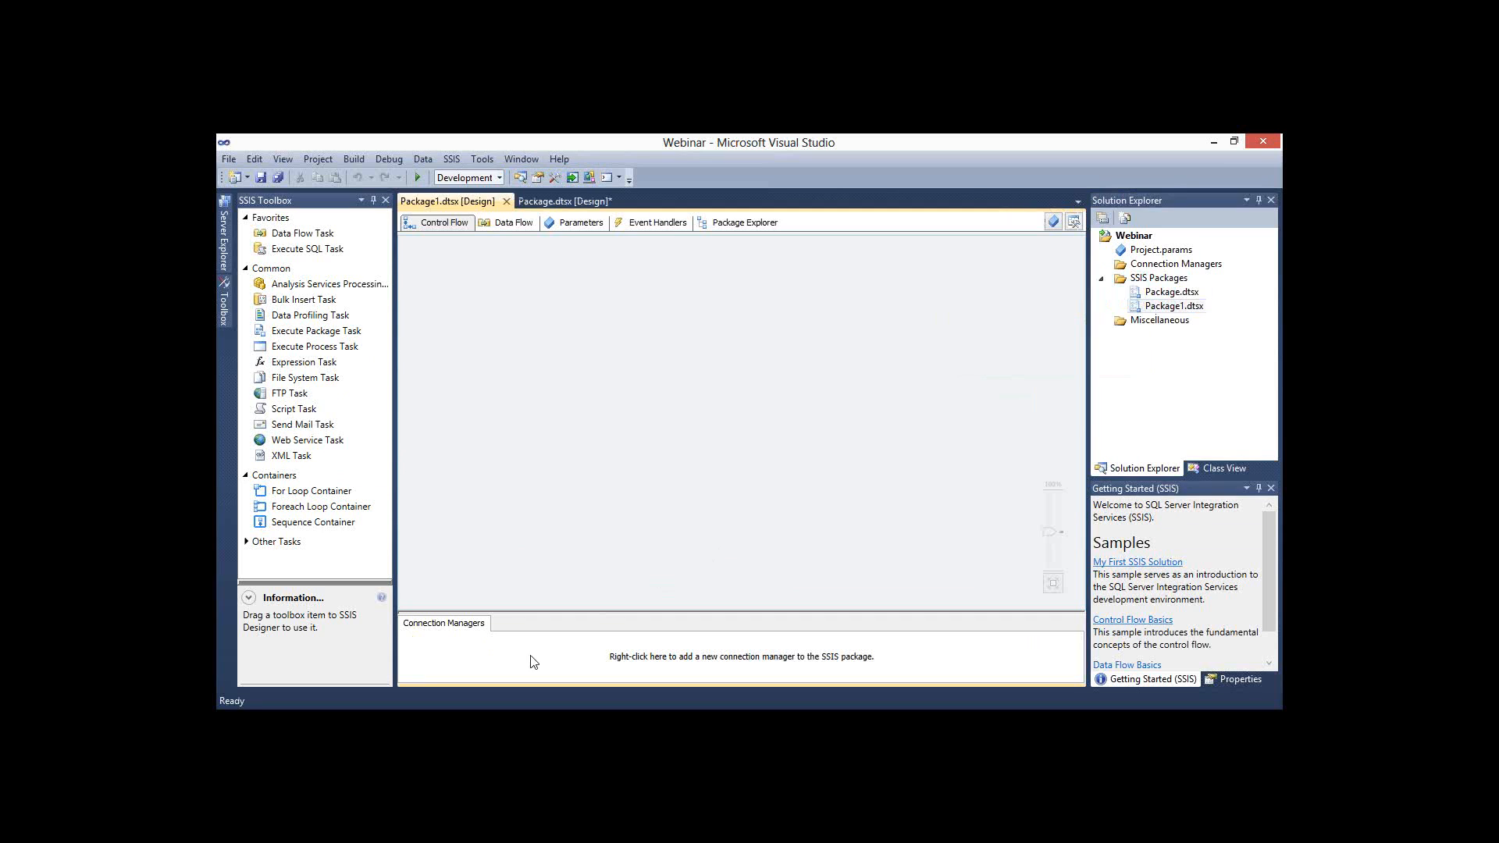
{"action": "left_click", "coordinate": [565, 203]}
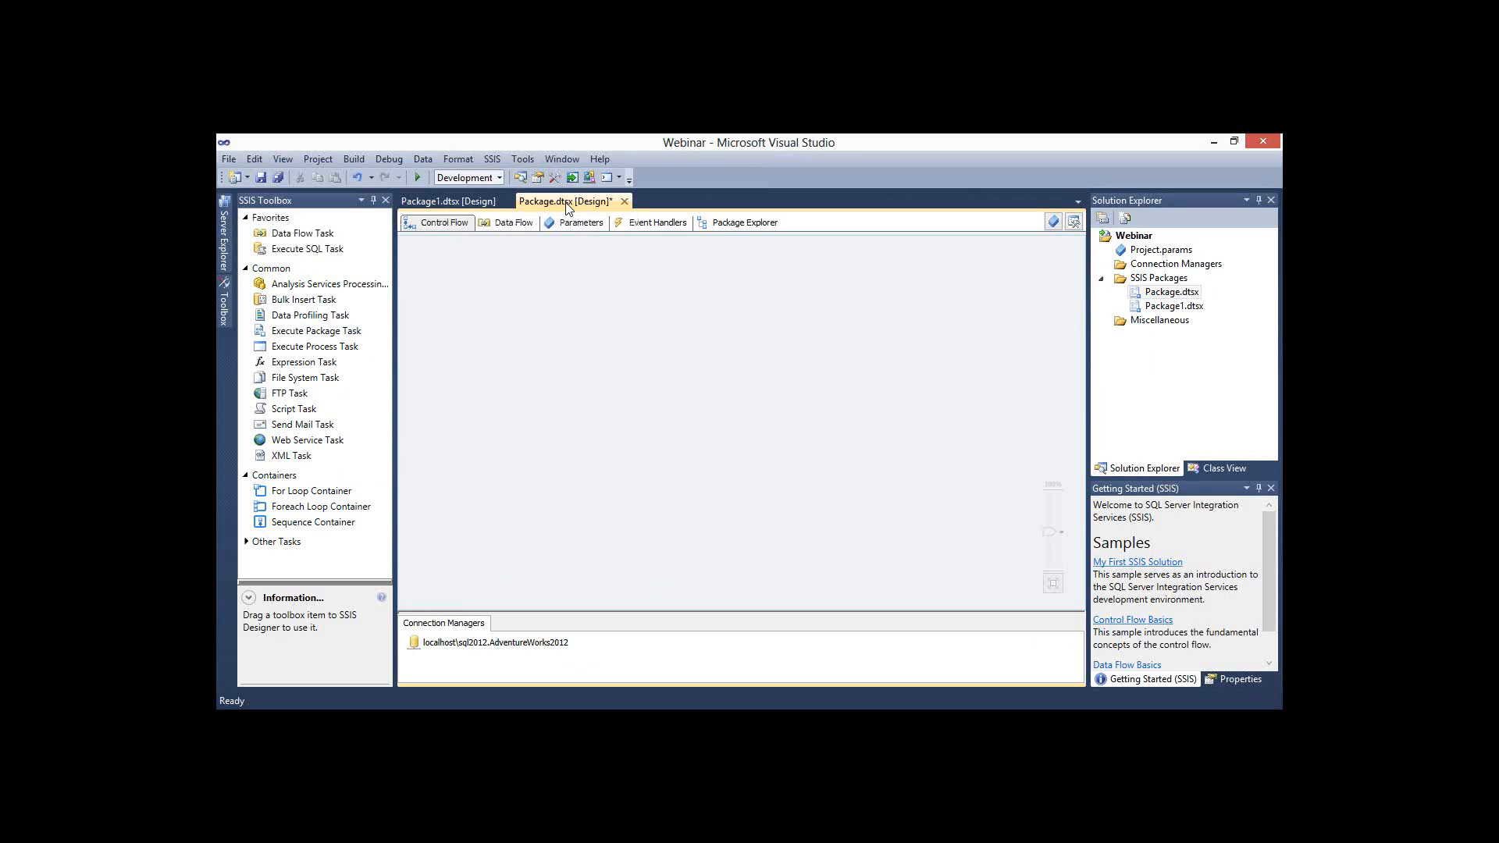
{"action": "left_click", "coordinate": [1161, 266]}
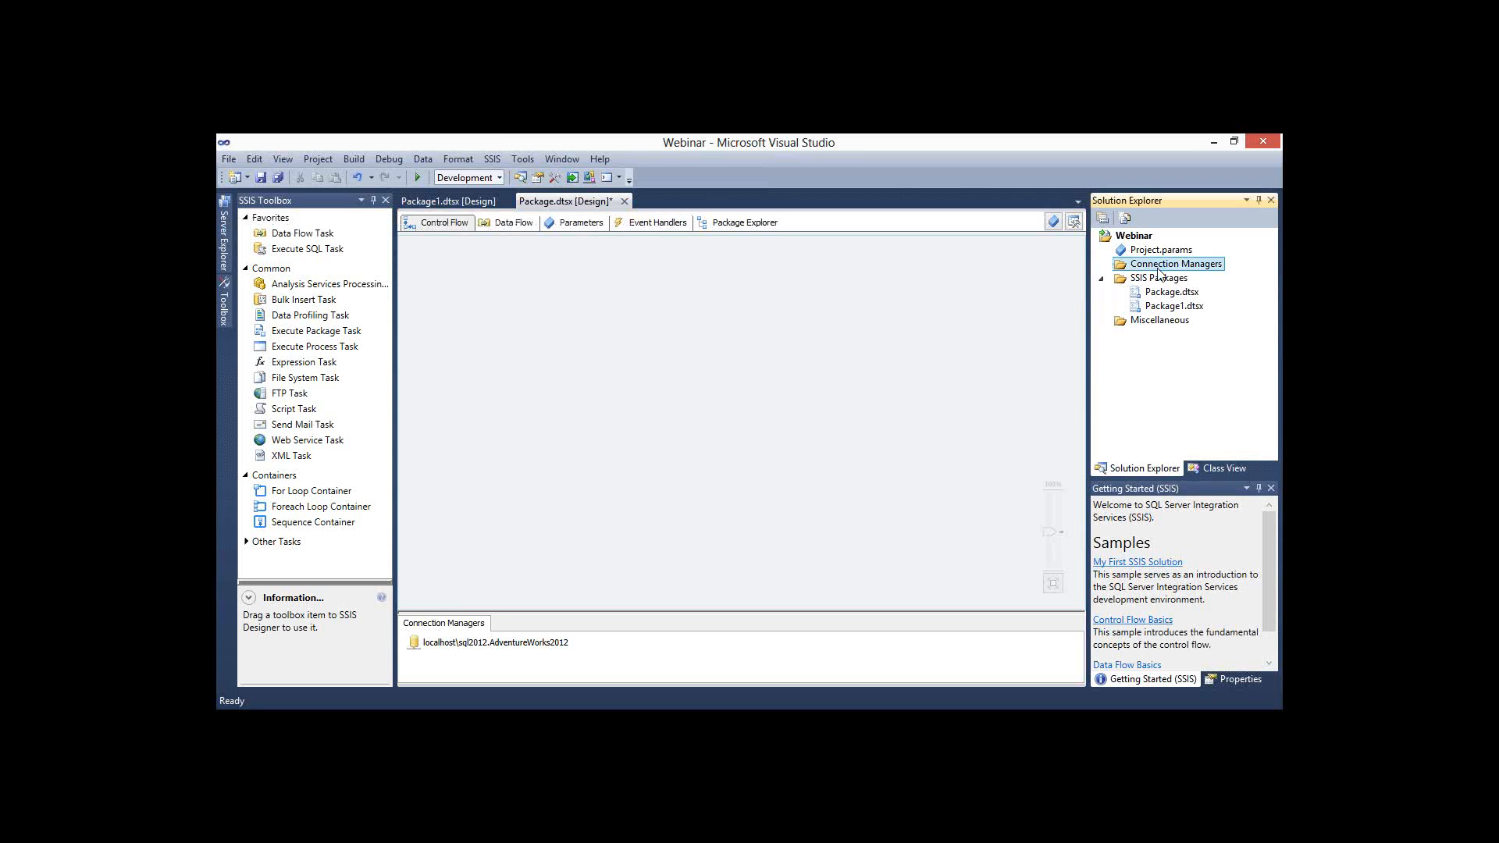
{"action": "left_click", "coordinate": [1162, 254]}
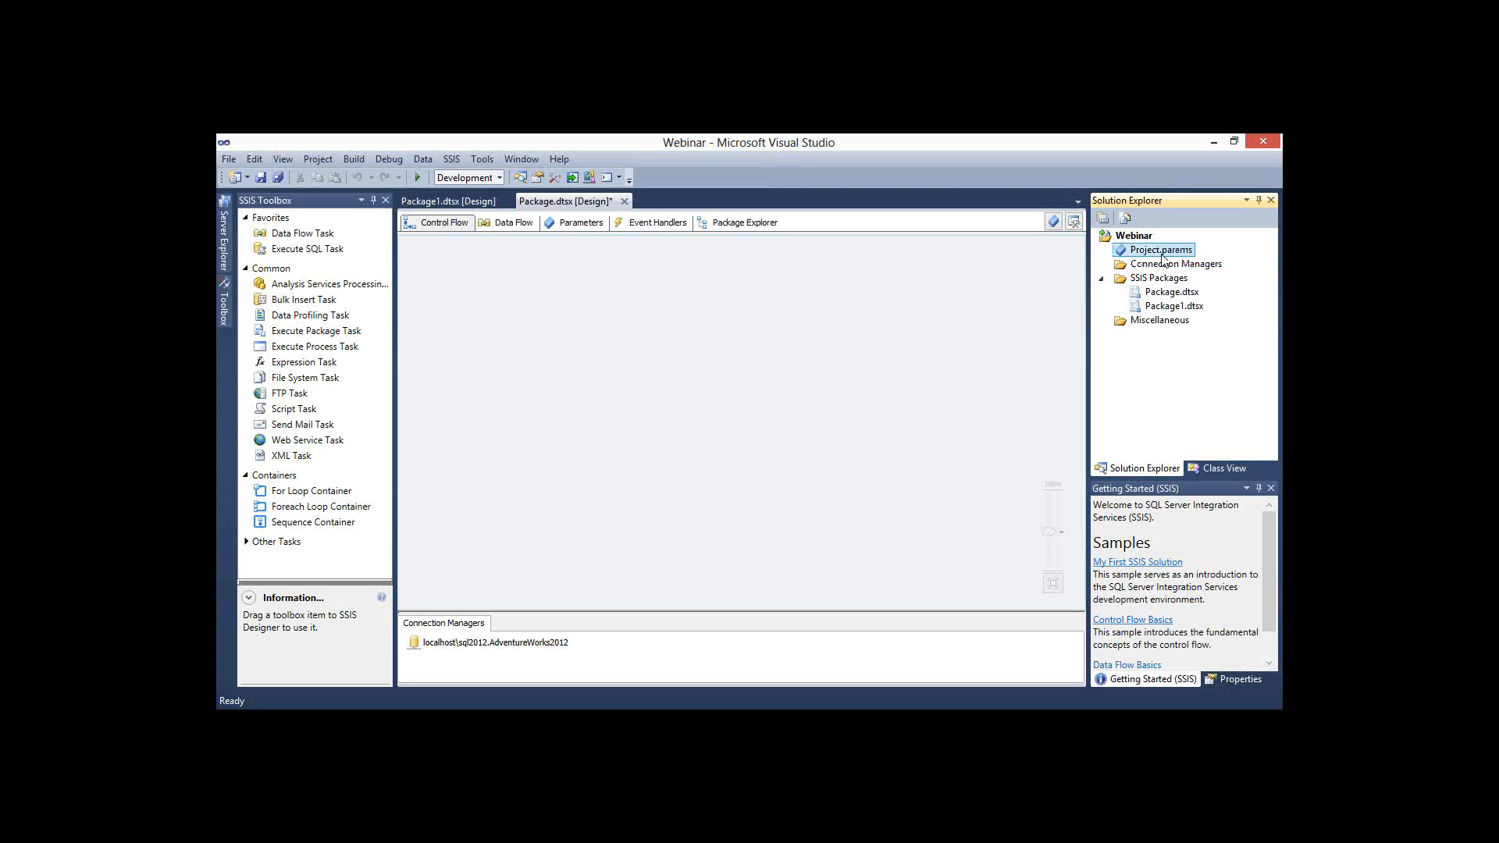
{"action": "left_click", "coordinate": [1138, 242]}
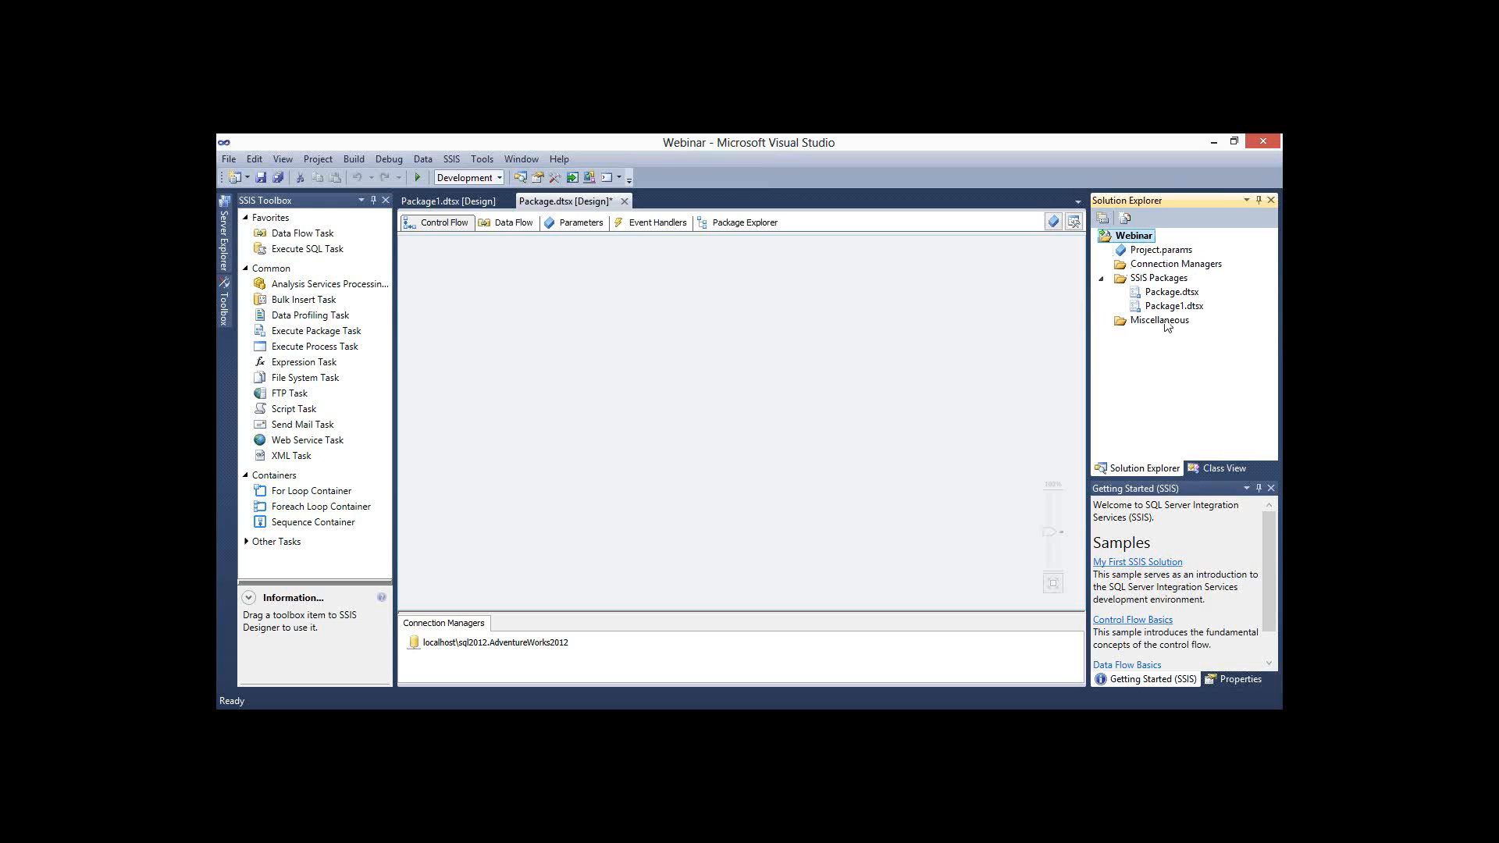
Add a project-level OLE DB connection manager for server localhost\sql2012 and database AdventureWorksDW2012
{"action": "left_click", "coordinate": [1165, 267]}
{"action": "right_click", "coordinate": [1166, 270]}
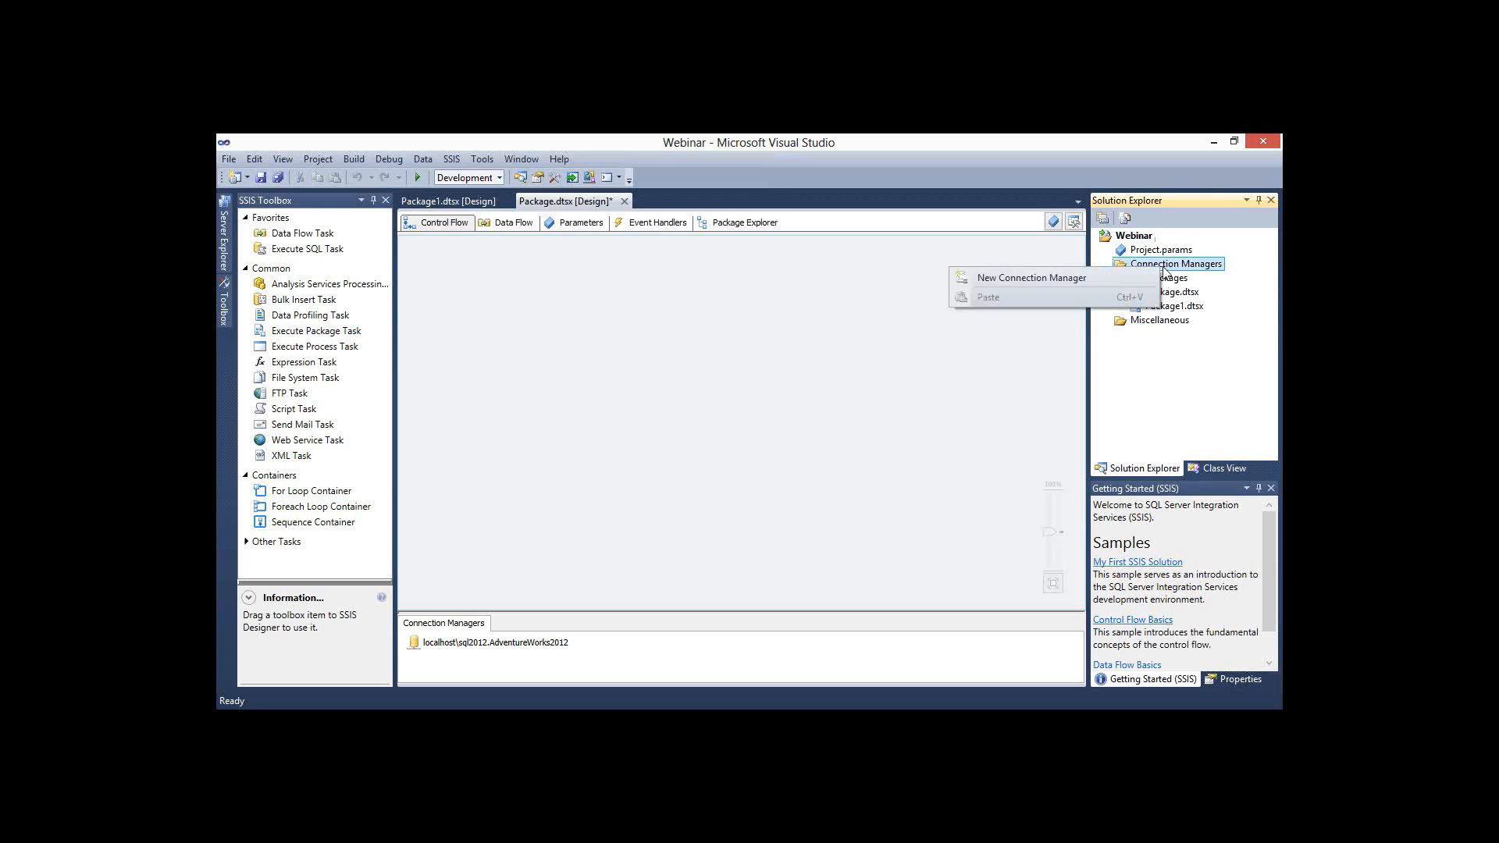
{"action": "left_click", "coordinate": [1138, 278]}
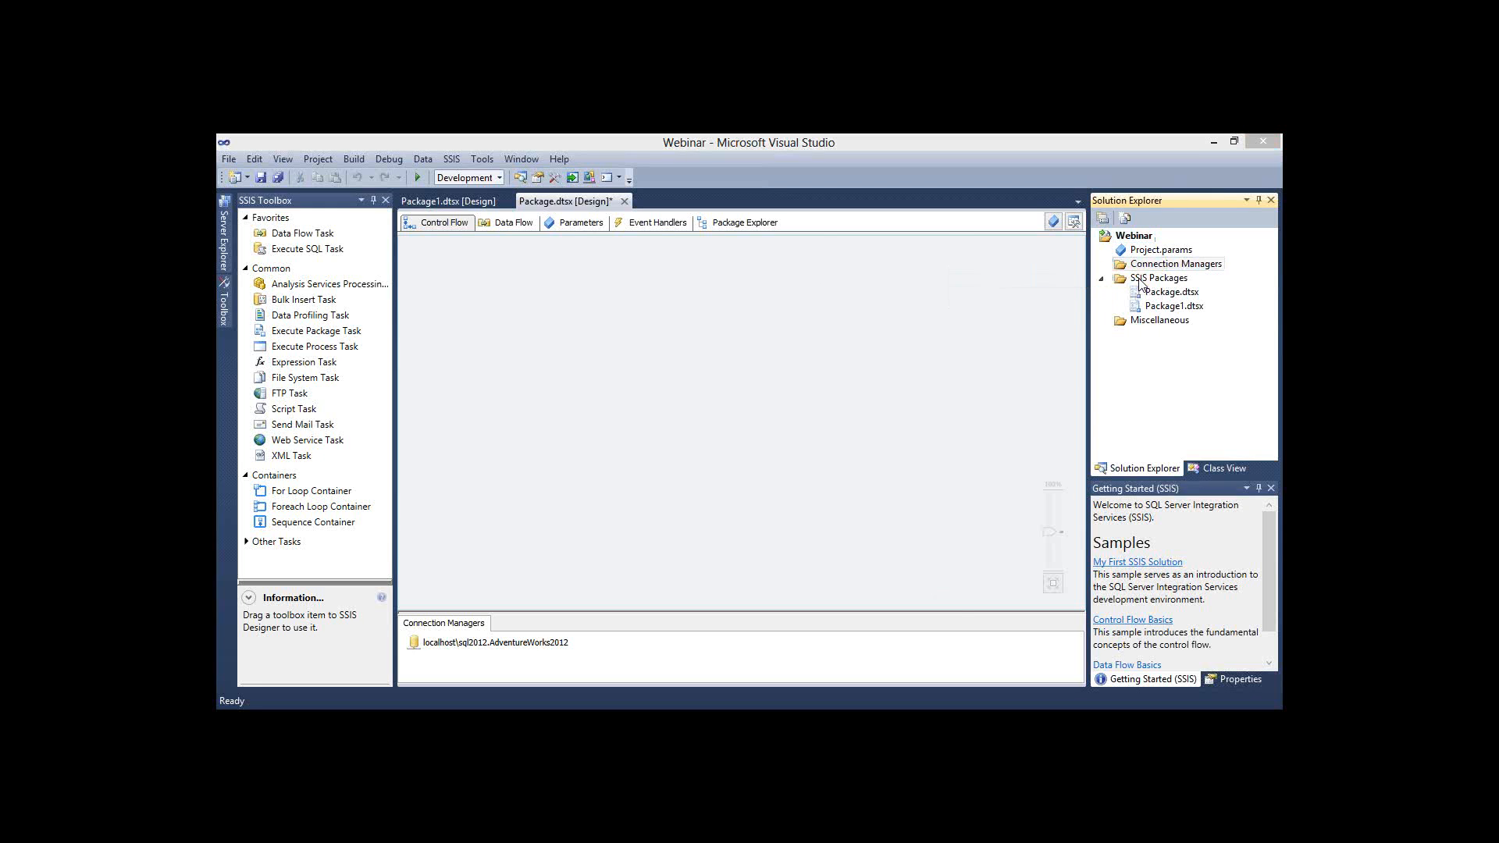
{"action": "left_click", "coordinate": [587, 554]}
{"action": "left_click", "coordinate": [779, 595]}
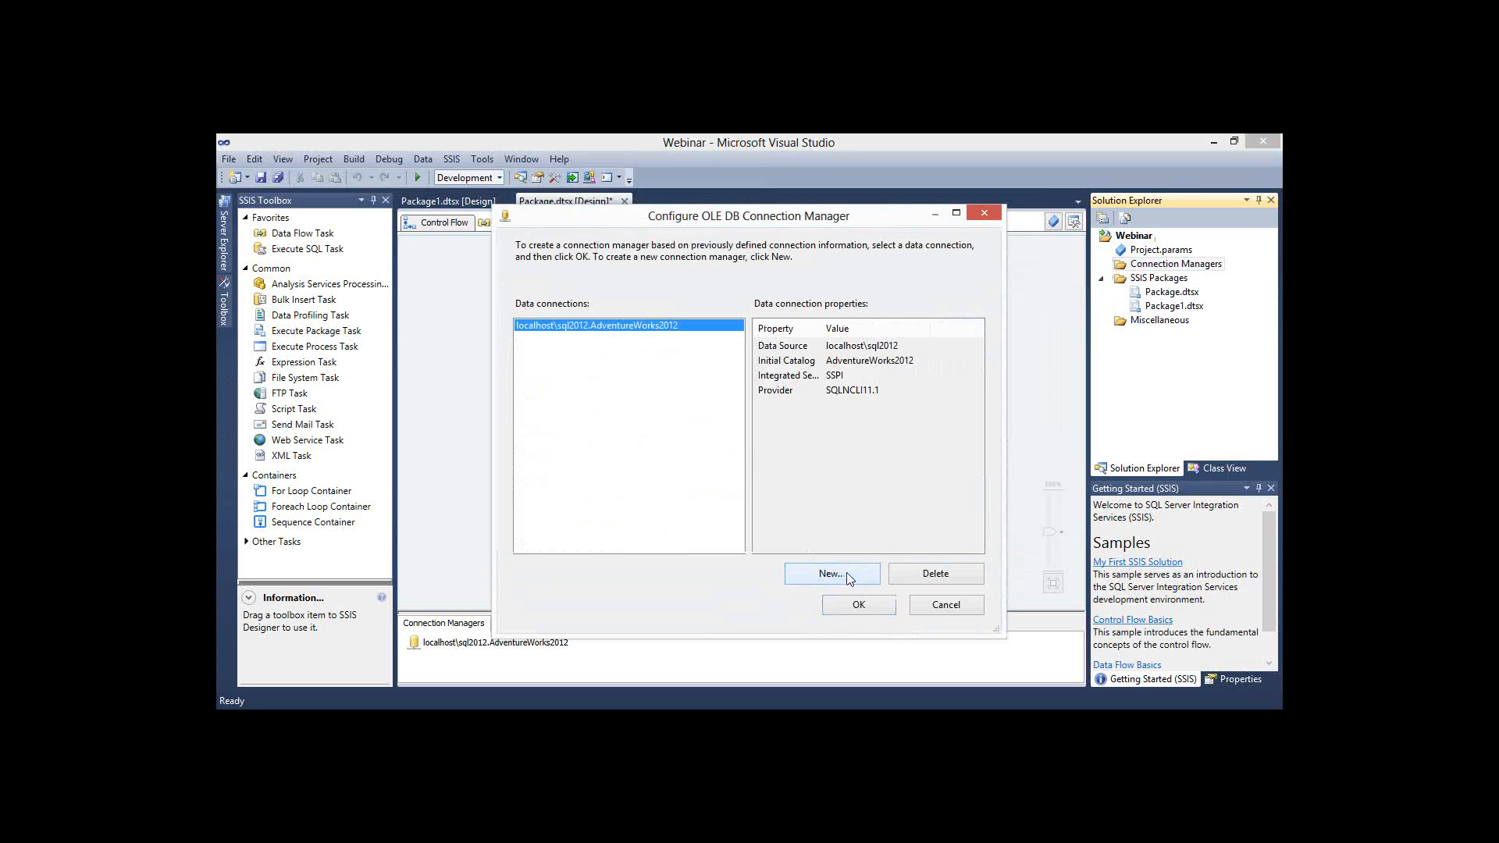
{"action": "left_click", "coordinate": [679, 278]}
{"action": "type", "text": "loca"}
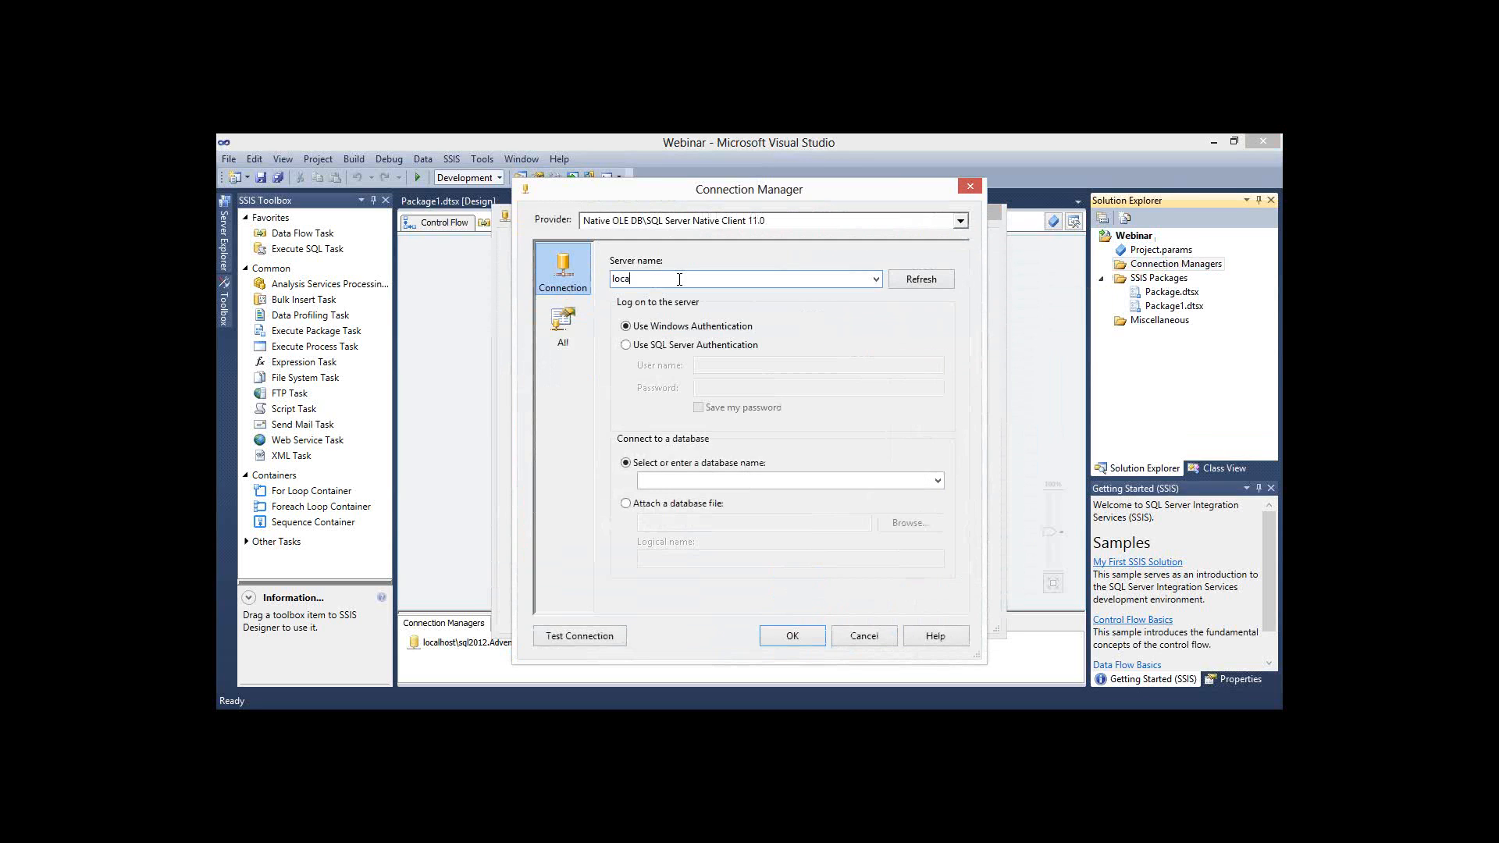
{"action": "type", "text": "lhost\\sql2012"}
{"action": "left_click", "coordinate": [938, 481]}
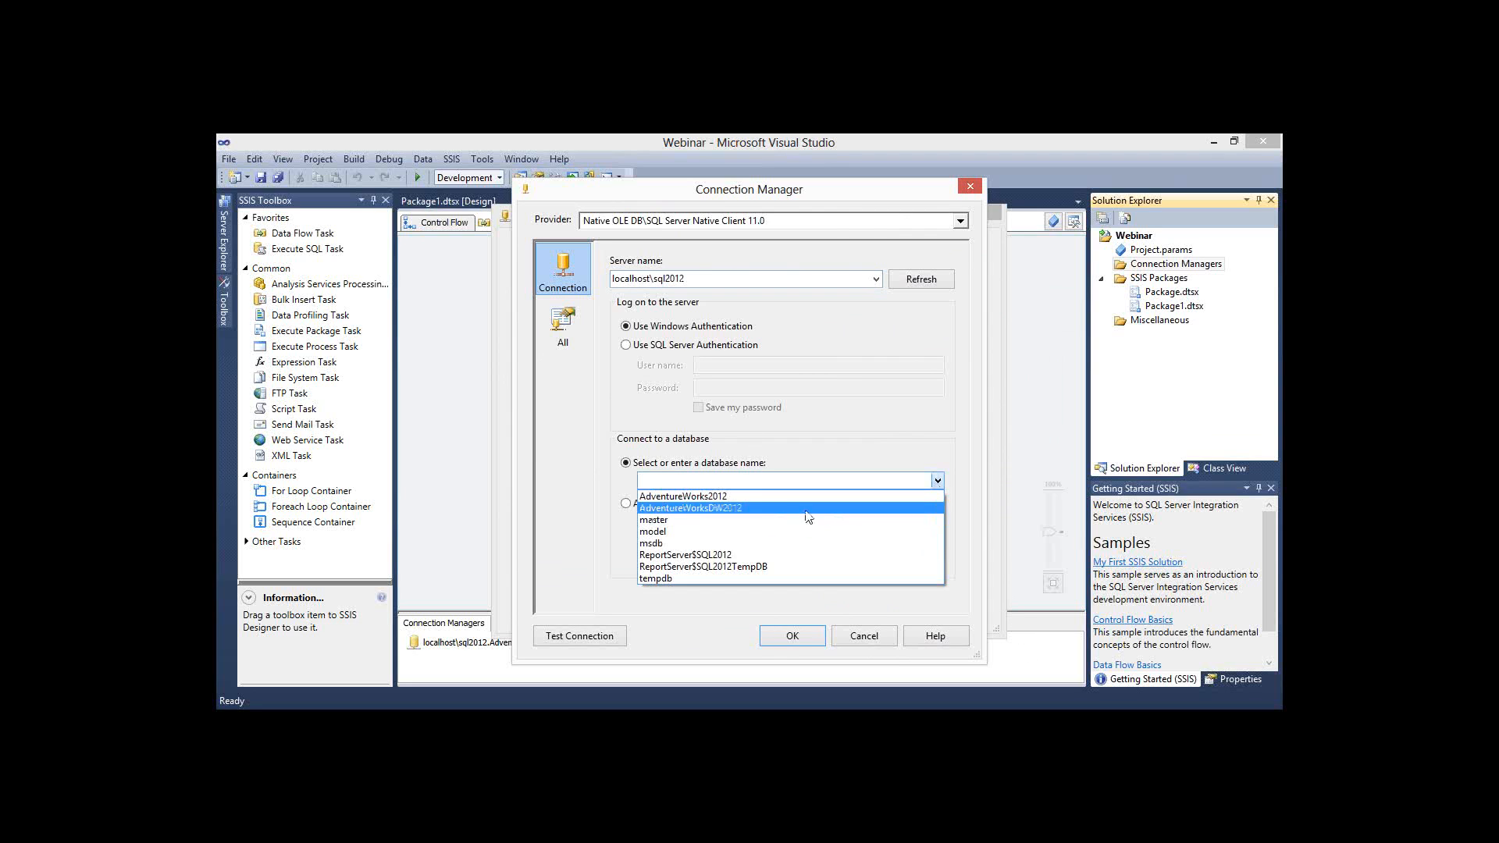
{"action": "left_click", "coordinate": [808, 513]}
{"action": "left_click", "coordinate": [812, 638]}
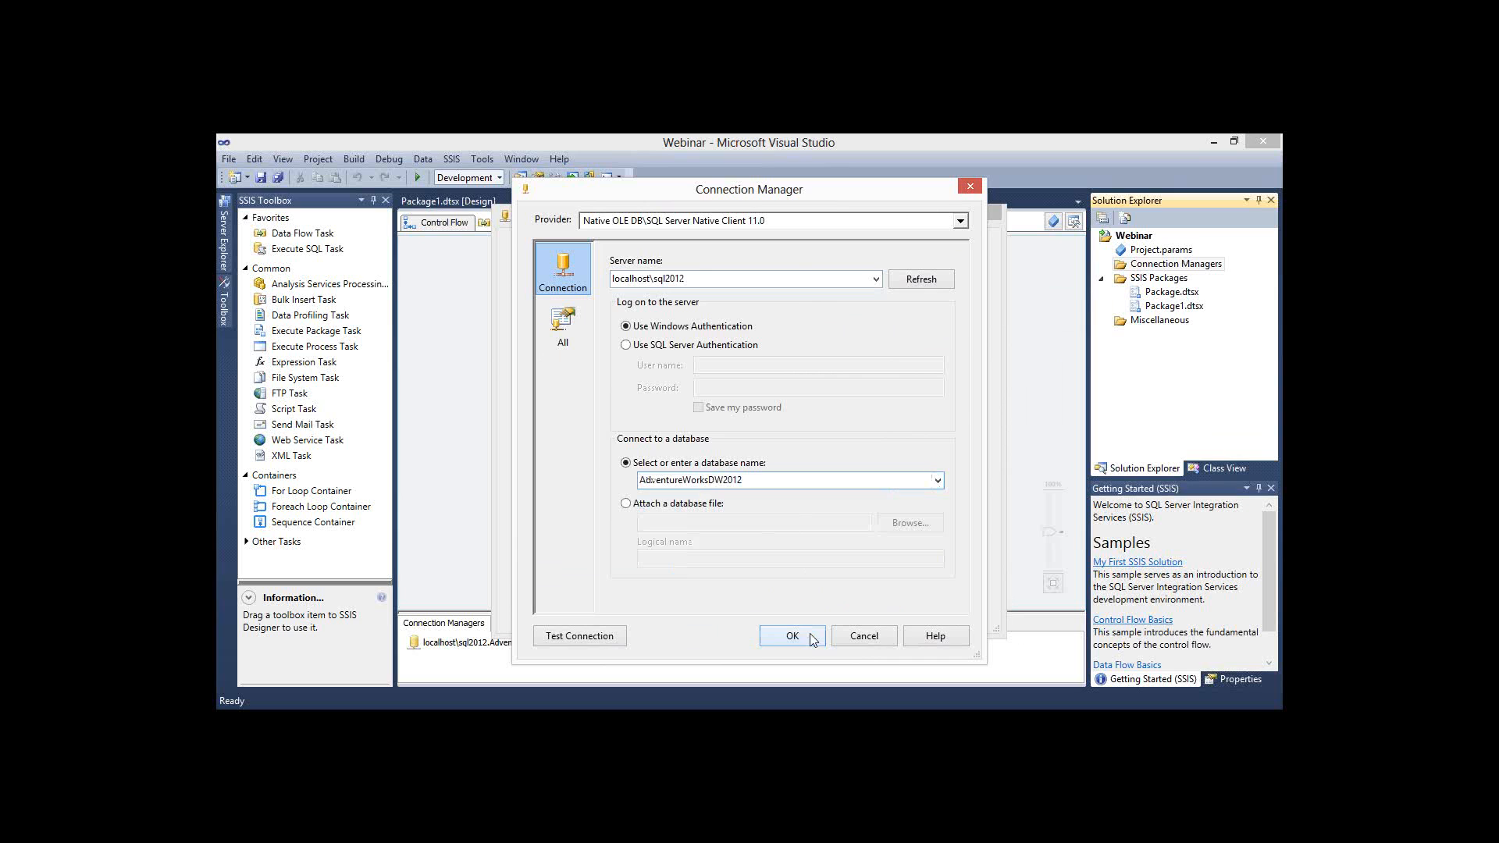
{"action": "left_click", "coordinate": [858, 605]}
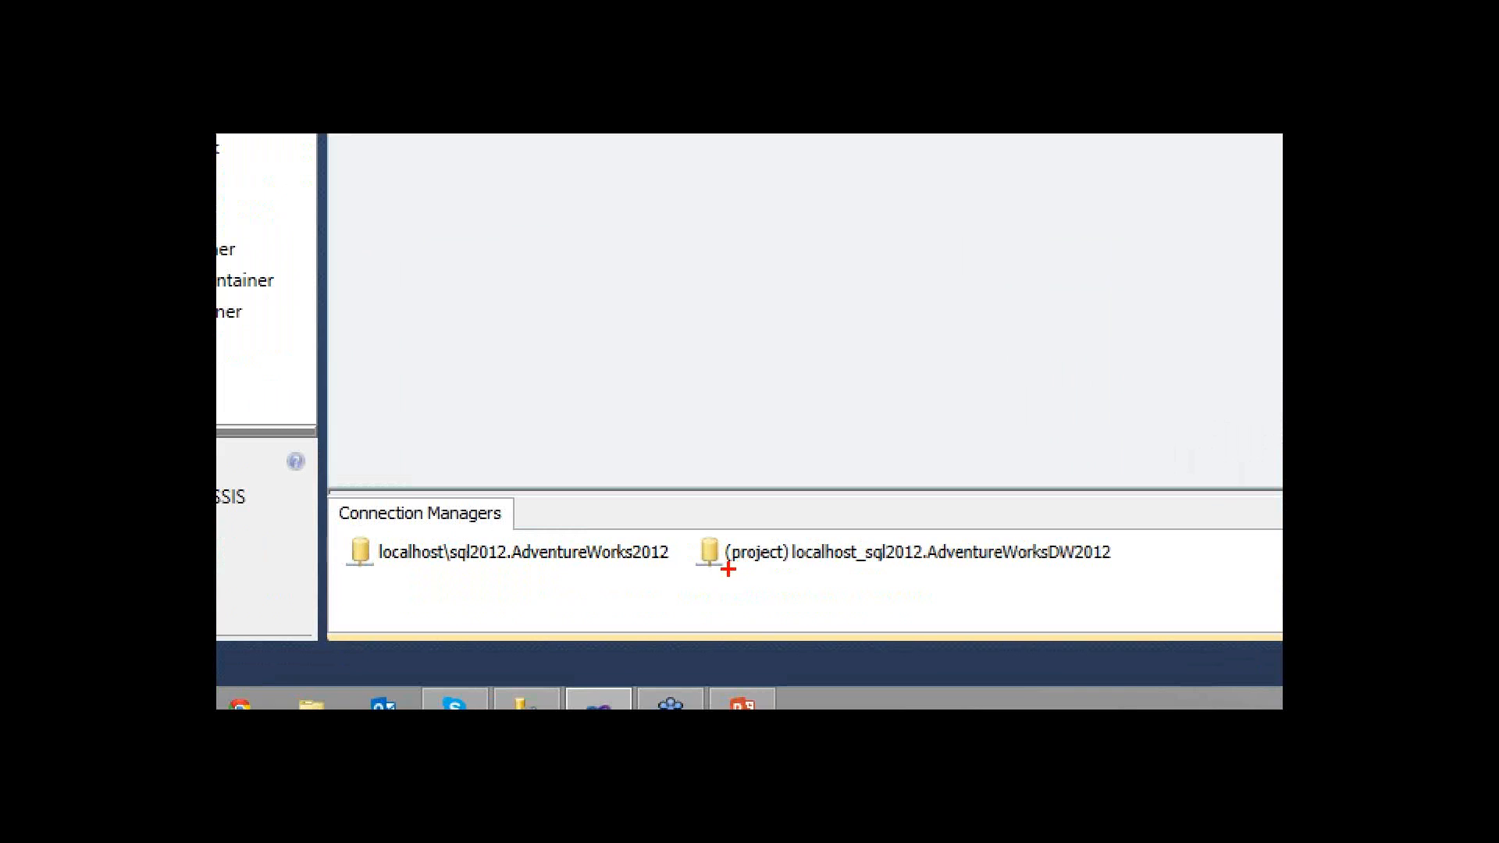
Examine the project connection manager in Package.dtsx and check whether Package1.dtsx shares it
{"action": "left_click_drag", "start_coordinate": [726, 569], "coordinate": [795, 566]}
{"action": "mouse_move", "coordinate": [1141, 551]}
{"action": "left_mouse_down"}
{"action": "mouse_move", "coordinate": [950, 504]}
{"action": "mouse_move", "coordinate": [731, 512]}
{"action": "mouse_move", "coordinate": [687, 549]}
{"action": "mouse_move", "coordinate": [943, 589]}
{"action": "mouse_move", "coordinate": [1123, 569]}
{"action": "mouse_move", "coordinate": [1138, 552]}
{"action": "left_mouse_up"}
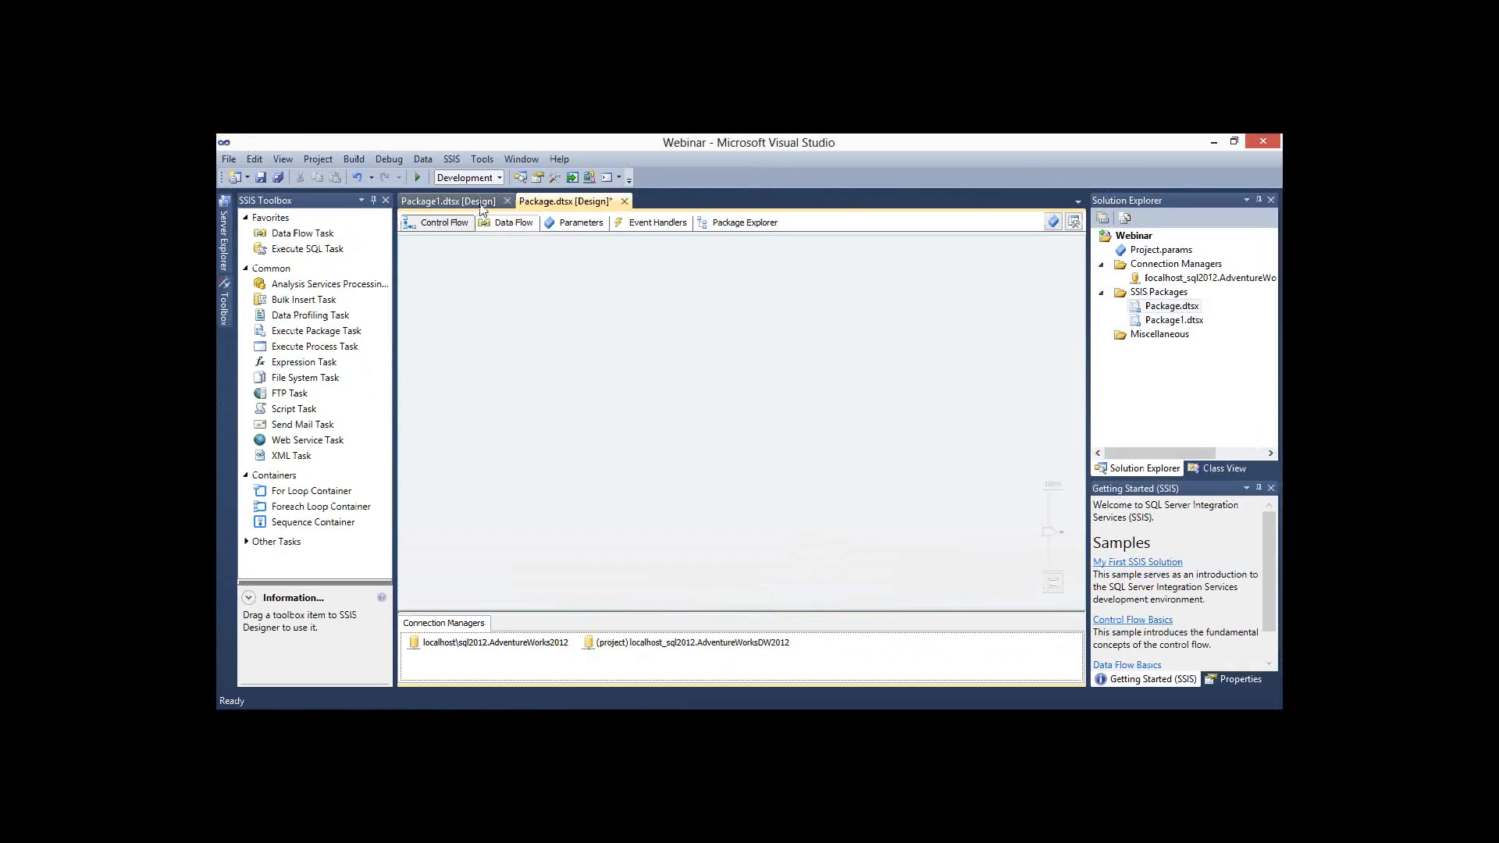
{"action": "left_click", "coordinate": [481, 205]}
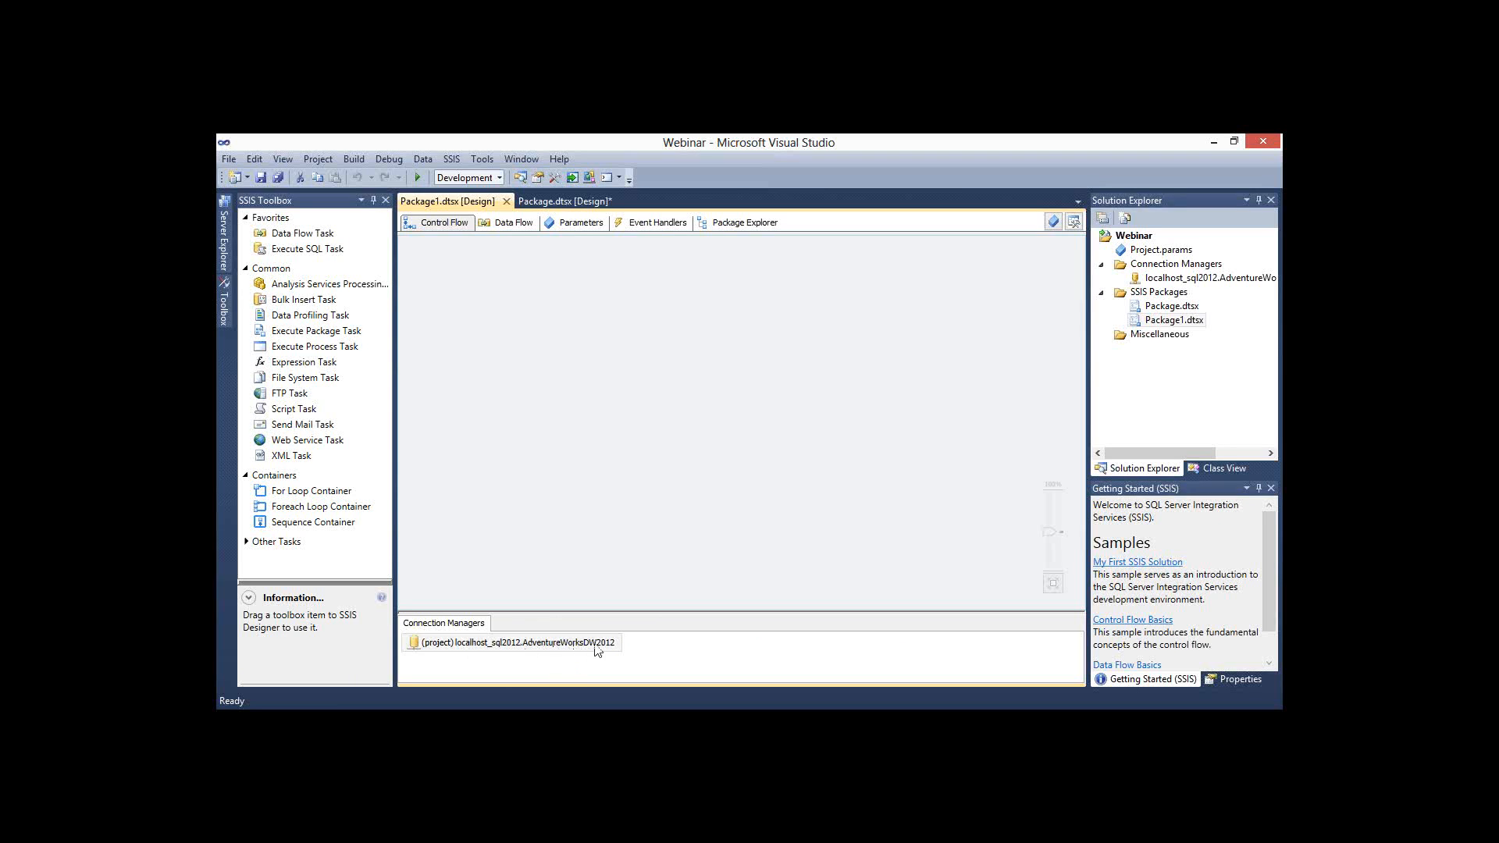
{"action": "left_click", "coordinate": [550, 651]}
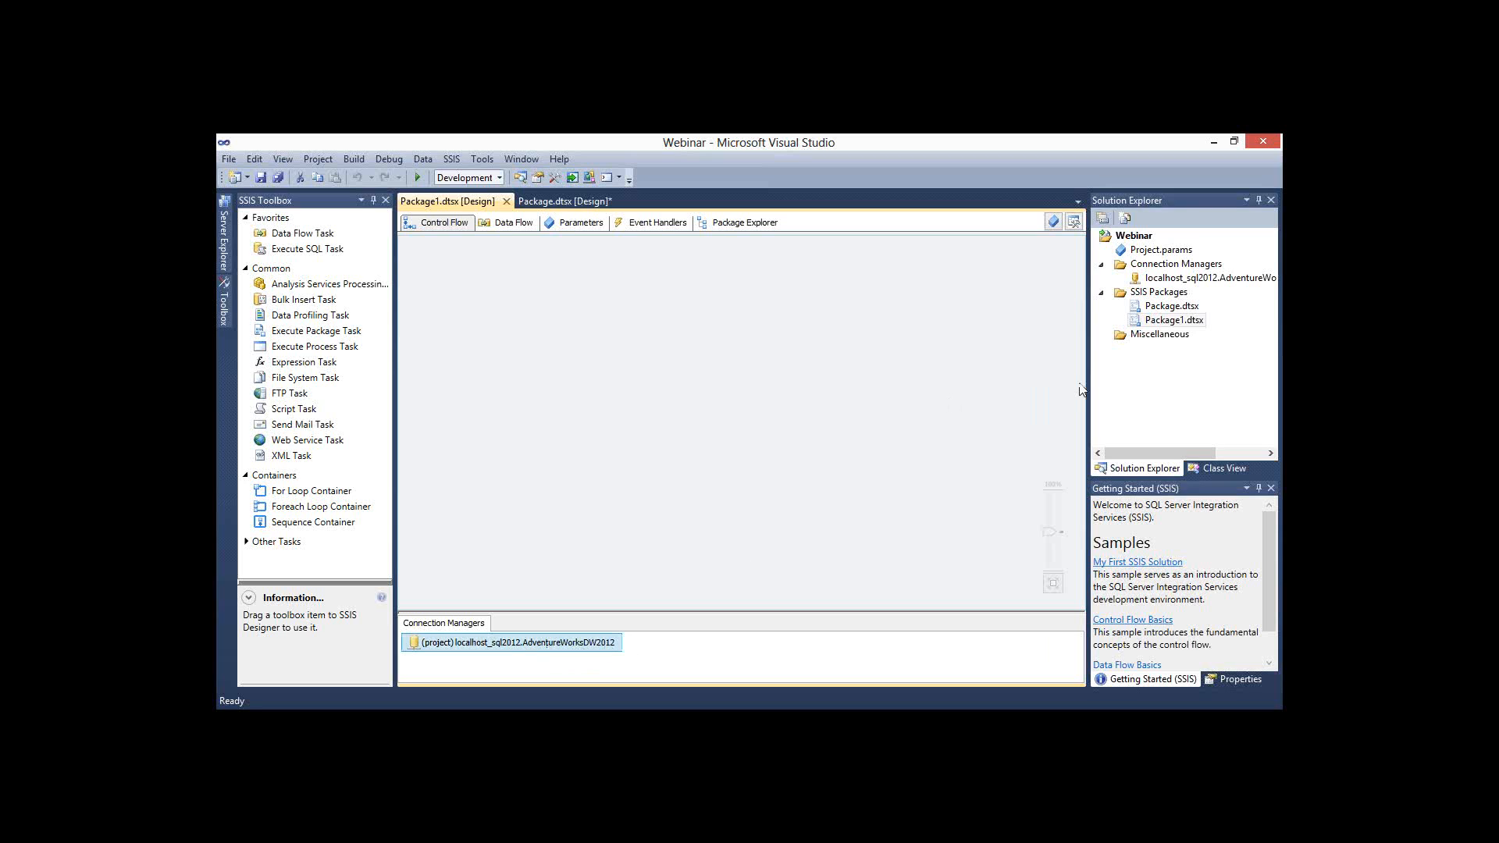
Review the server and database settings of the project-level AdventureWorksDW2012 connection manager, then accept them
{"action": "left_click", "coordinate": [1142, 269]}
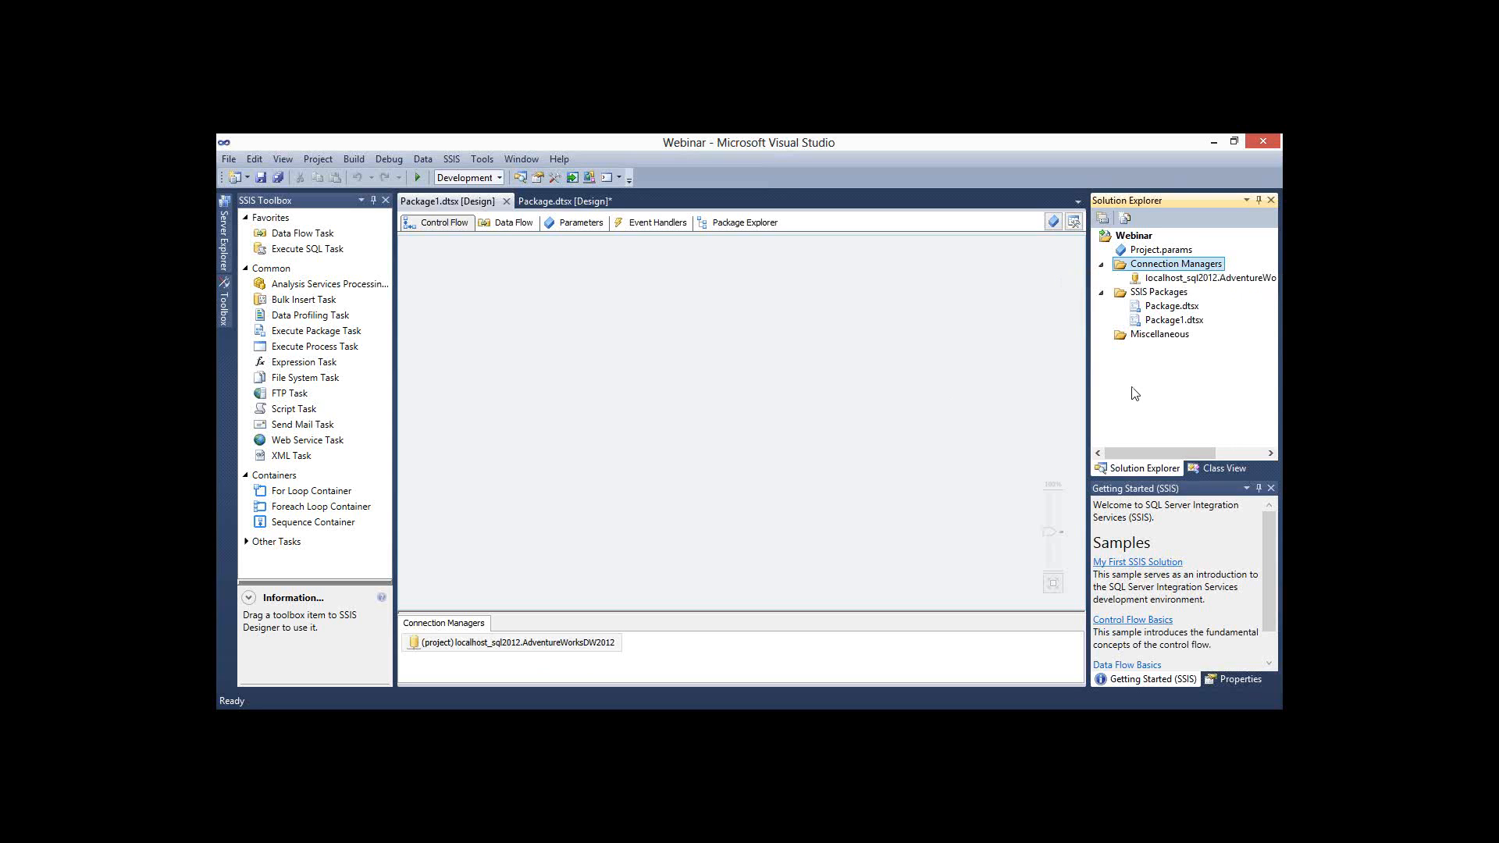
{"action": "left_click", "coordinate": [1158, 280]}
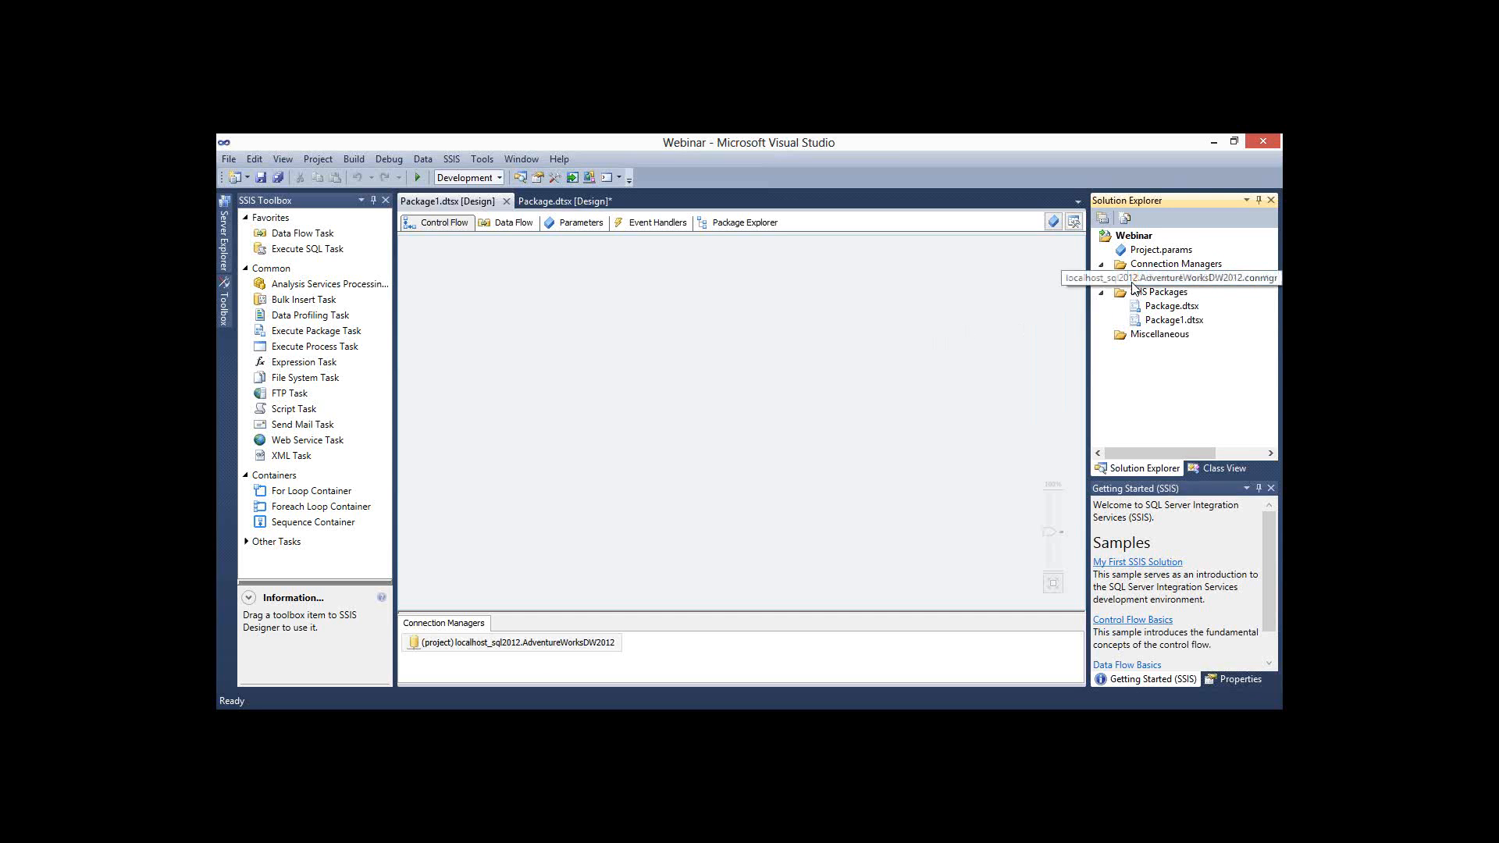
{"action": "double_click", "coordinate": [1164, 278]}
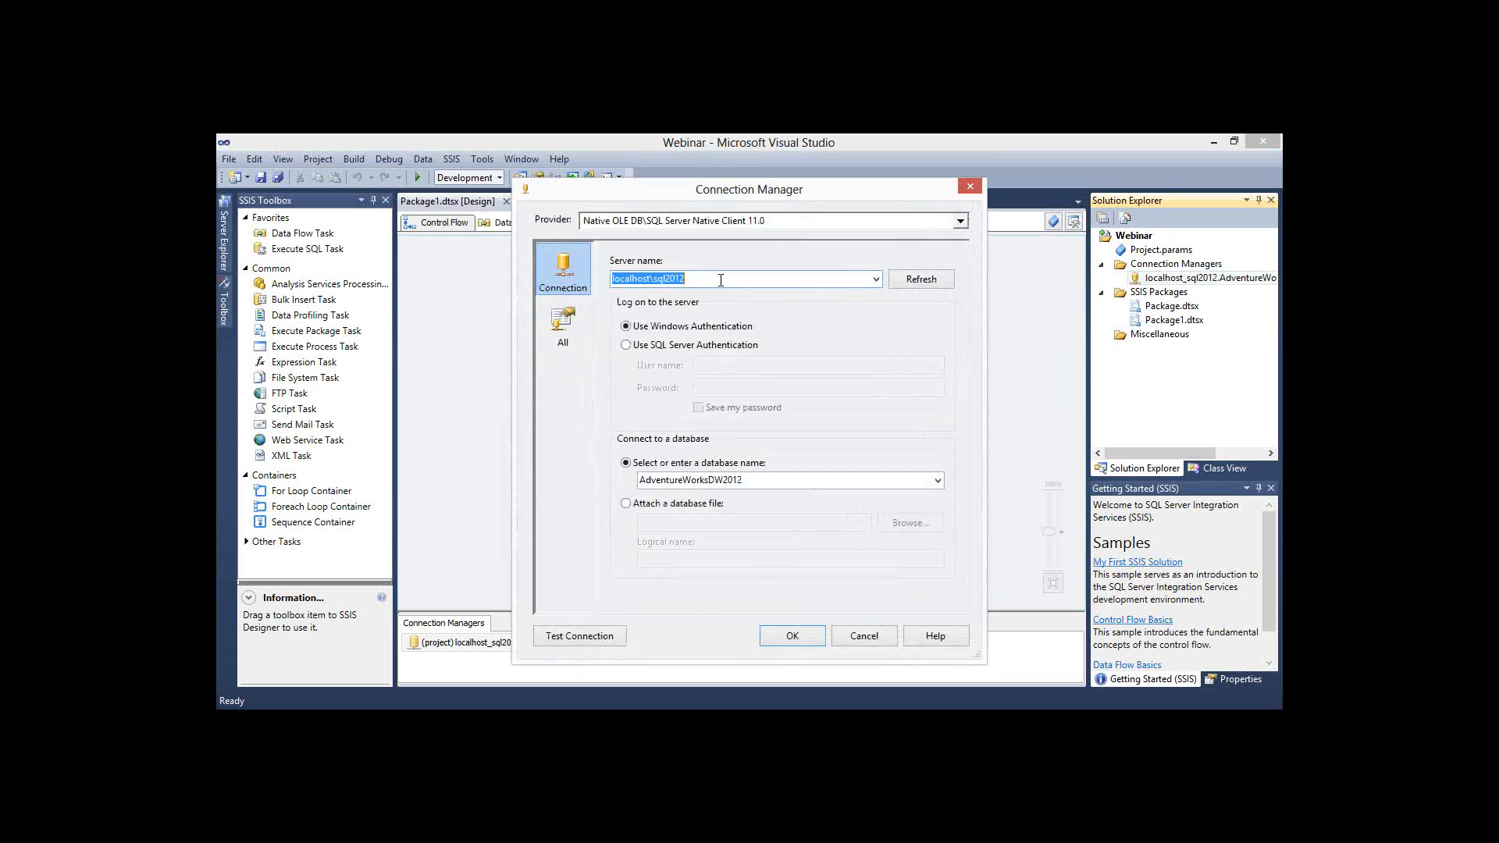
{"action": "left_click", "coordinate": [780, 639]}
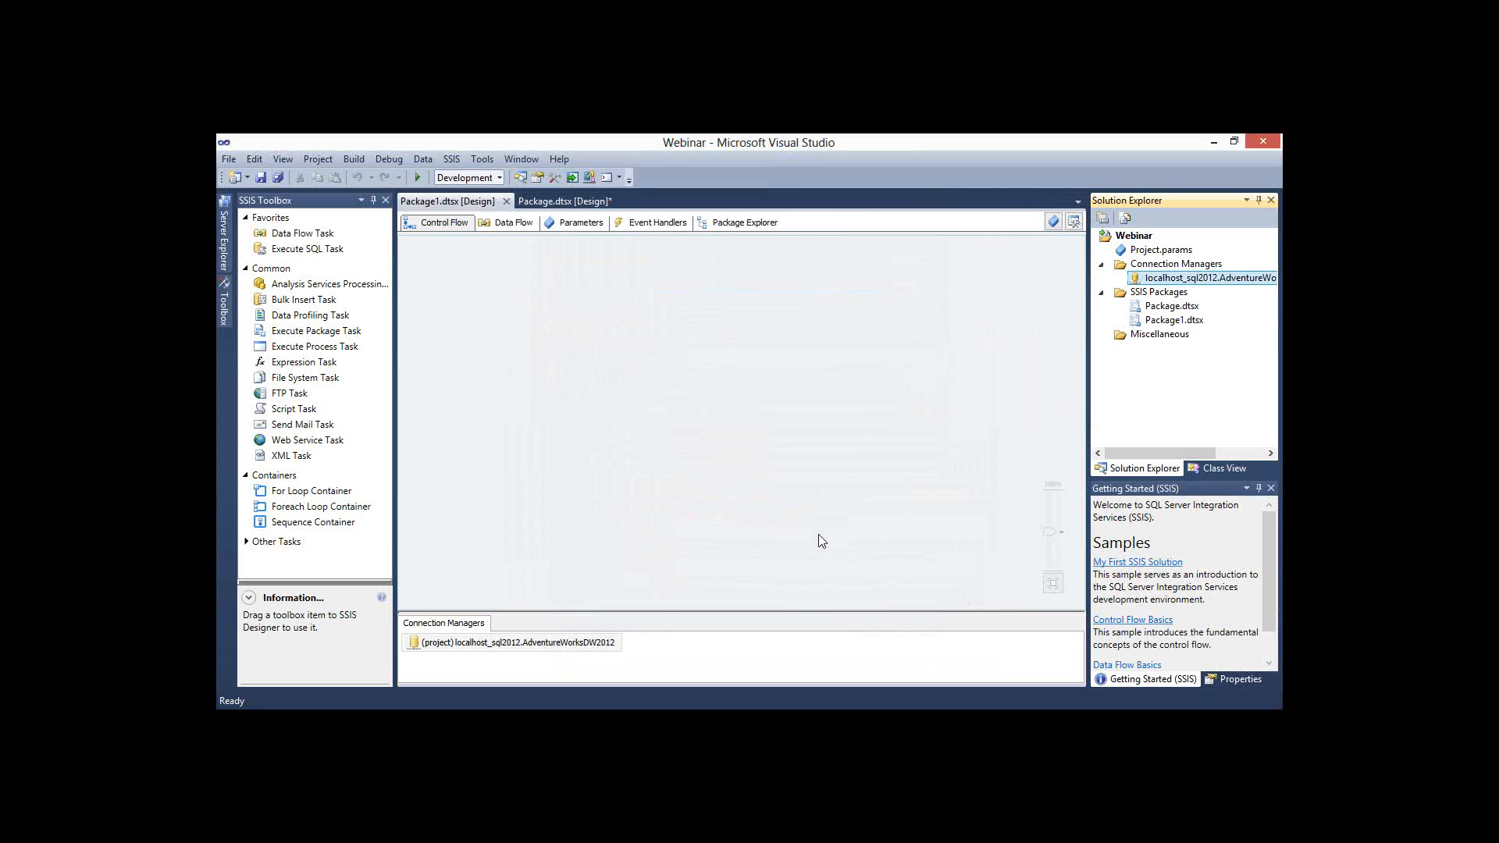
Close the Package1.dtsx design and view the commands available on the Package.dtsx control flow
{"action": "left_click", "coordinate": [476, 207]}
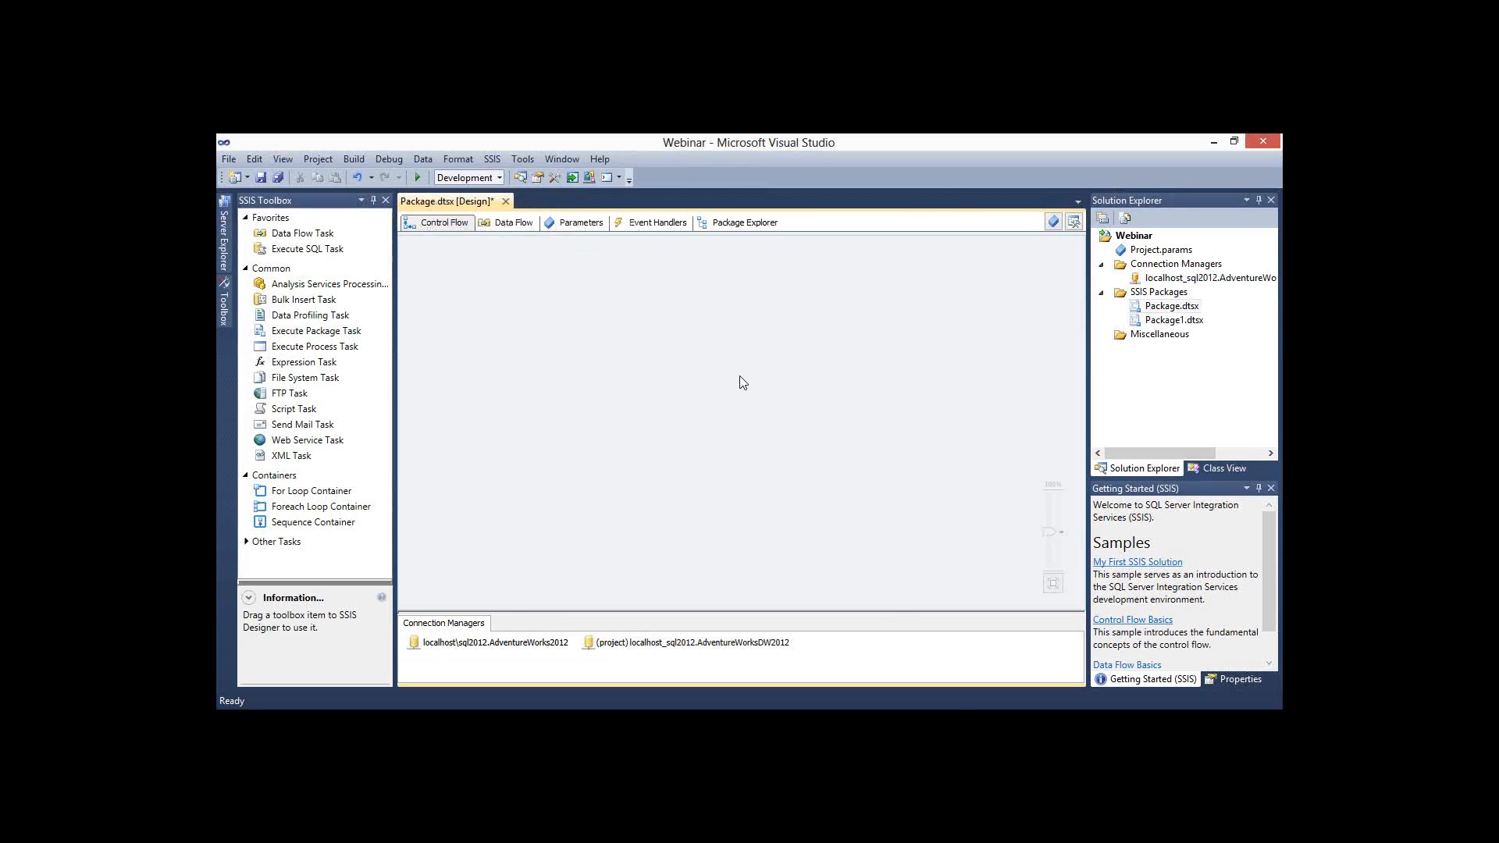
{"action": "right_click", "coordinate": [741, 340]}
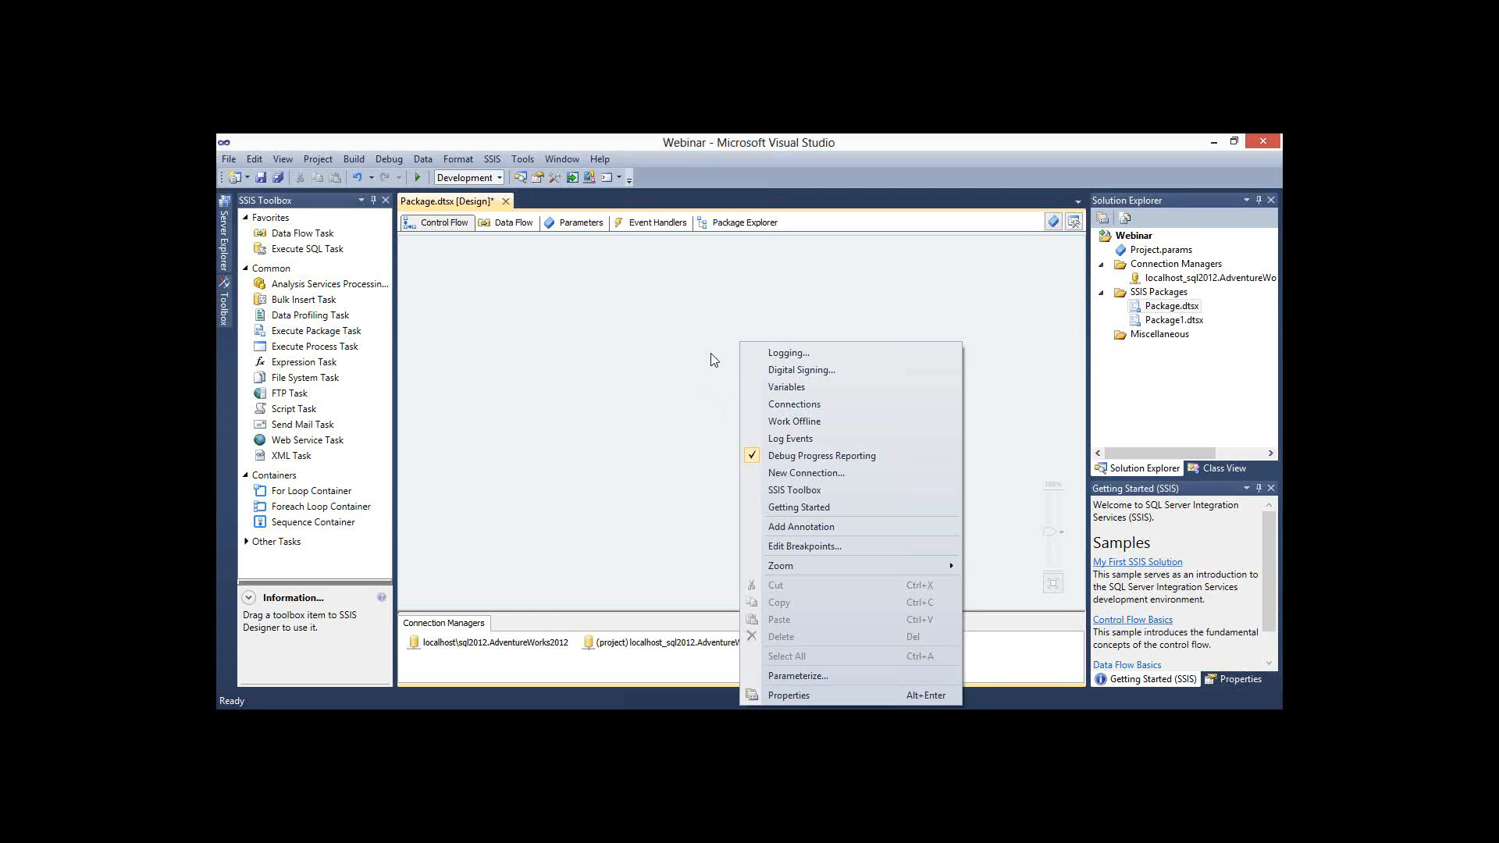
{"action": "left_click", "coordinate": [712, 360]}
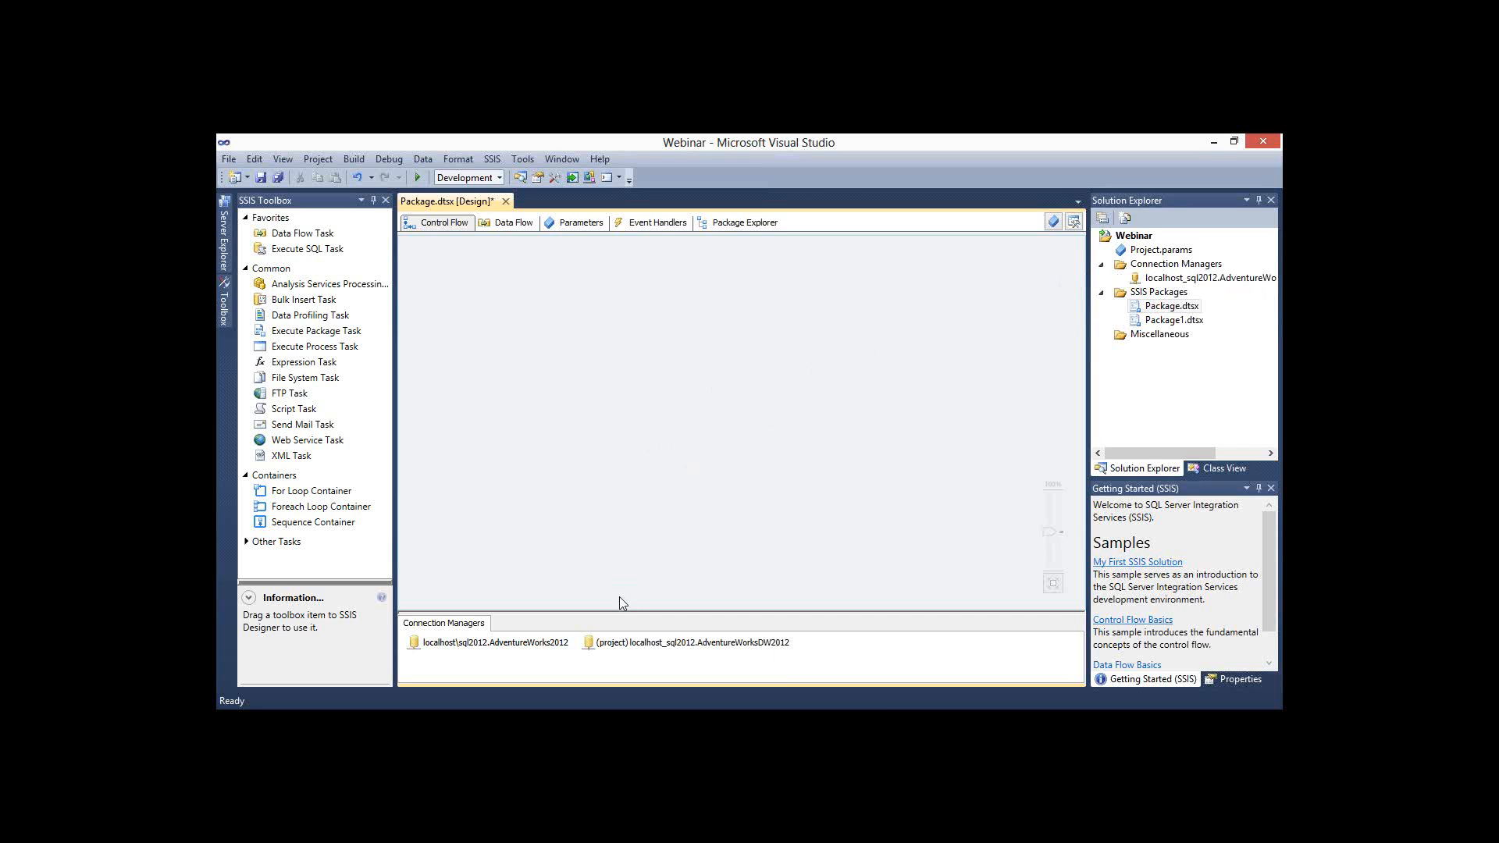
Parameterize the ServerName property of the project-level AdventureWorksDW2012 connection manager with a new project parameter named ServerName
{"action": "left_click", "coordinate": [602, 649]}
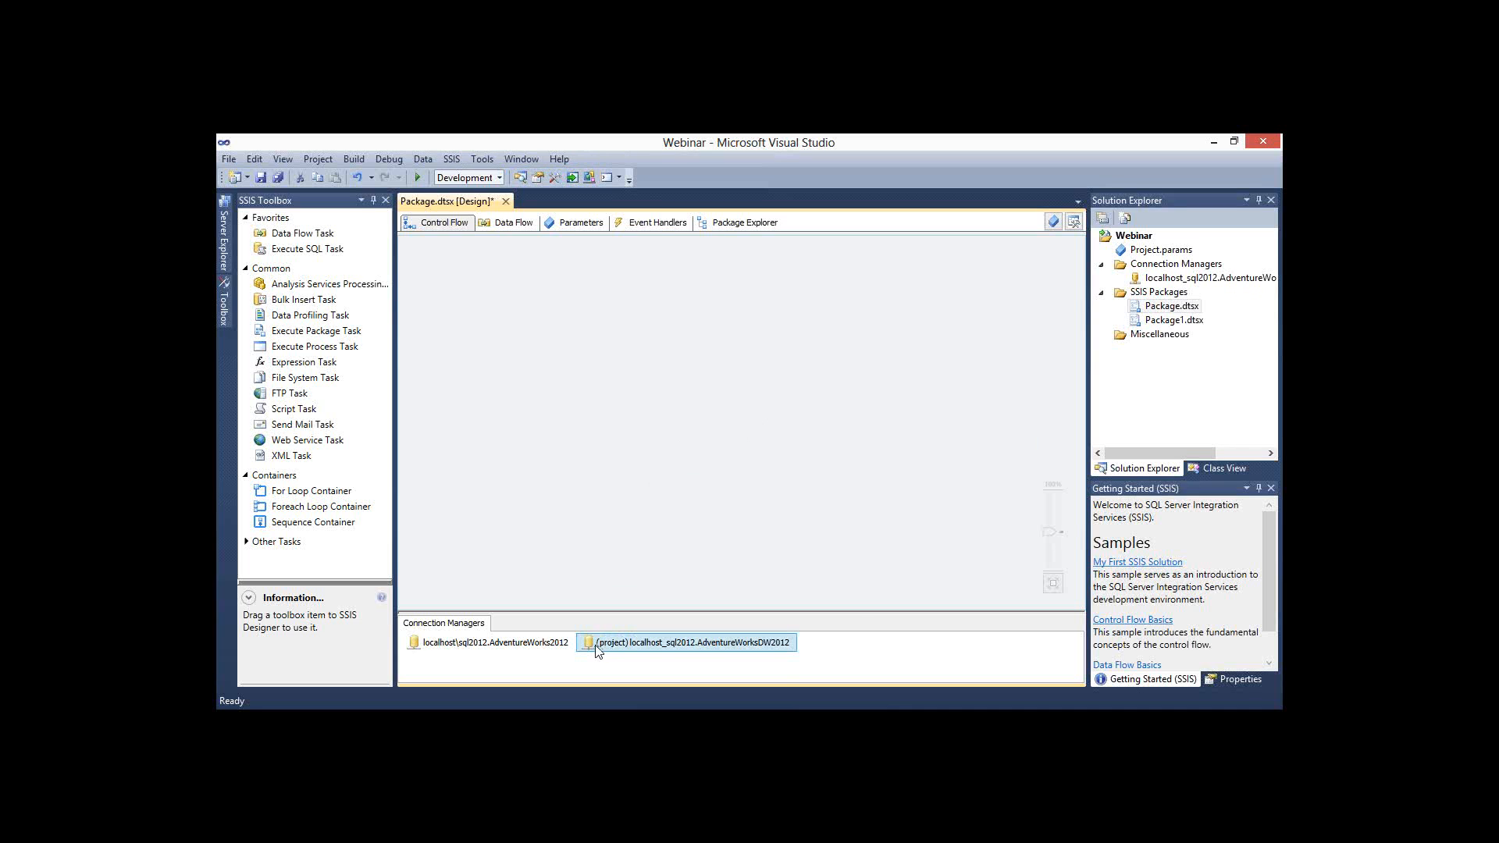
{"action": "right_click", "coordinate": [599, 651]}
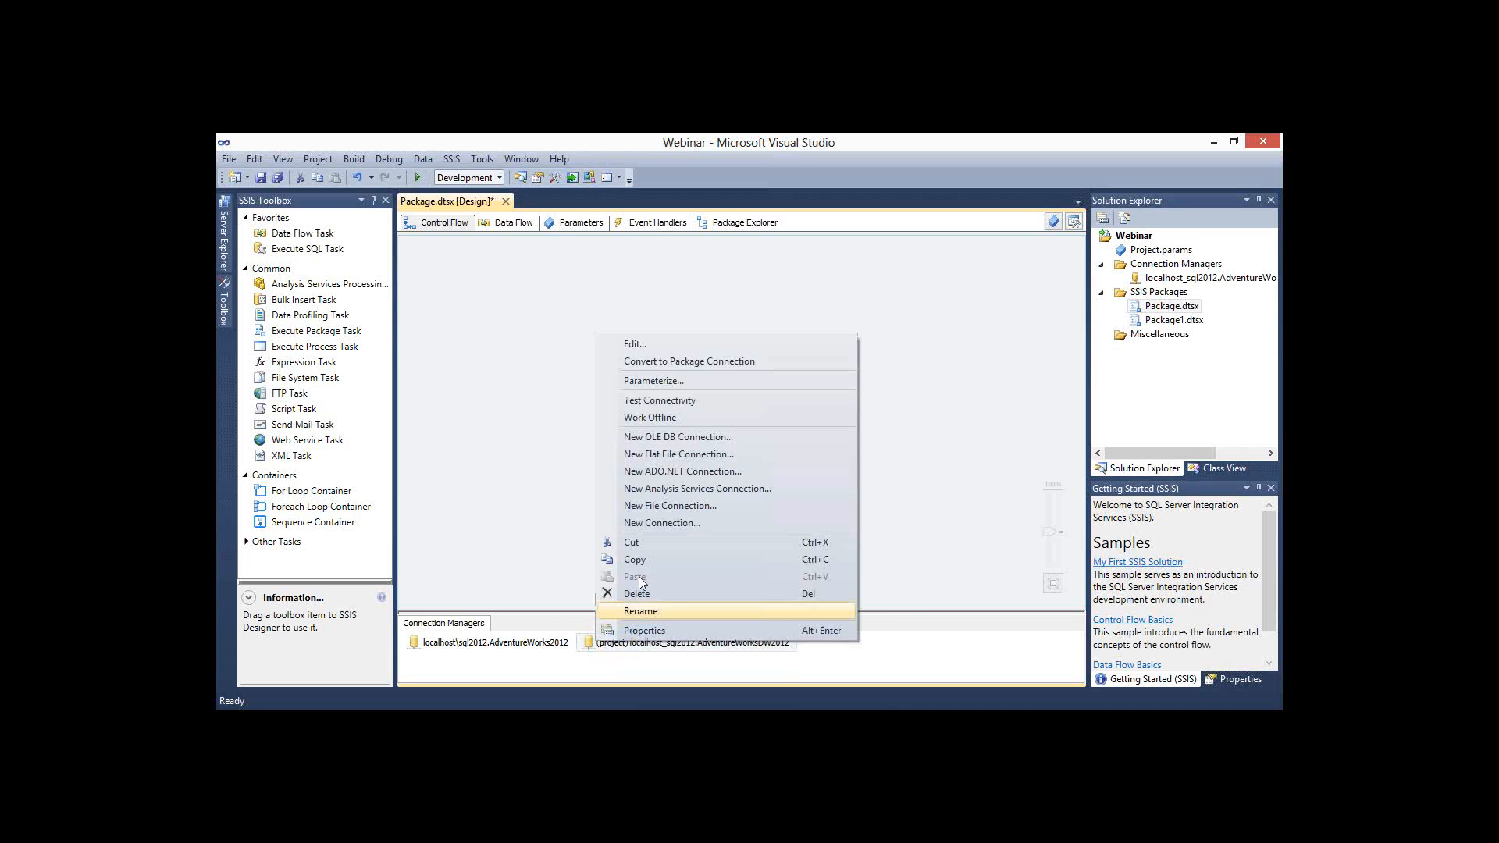
{"action": "left_click", "coordinate": [676, 383]}
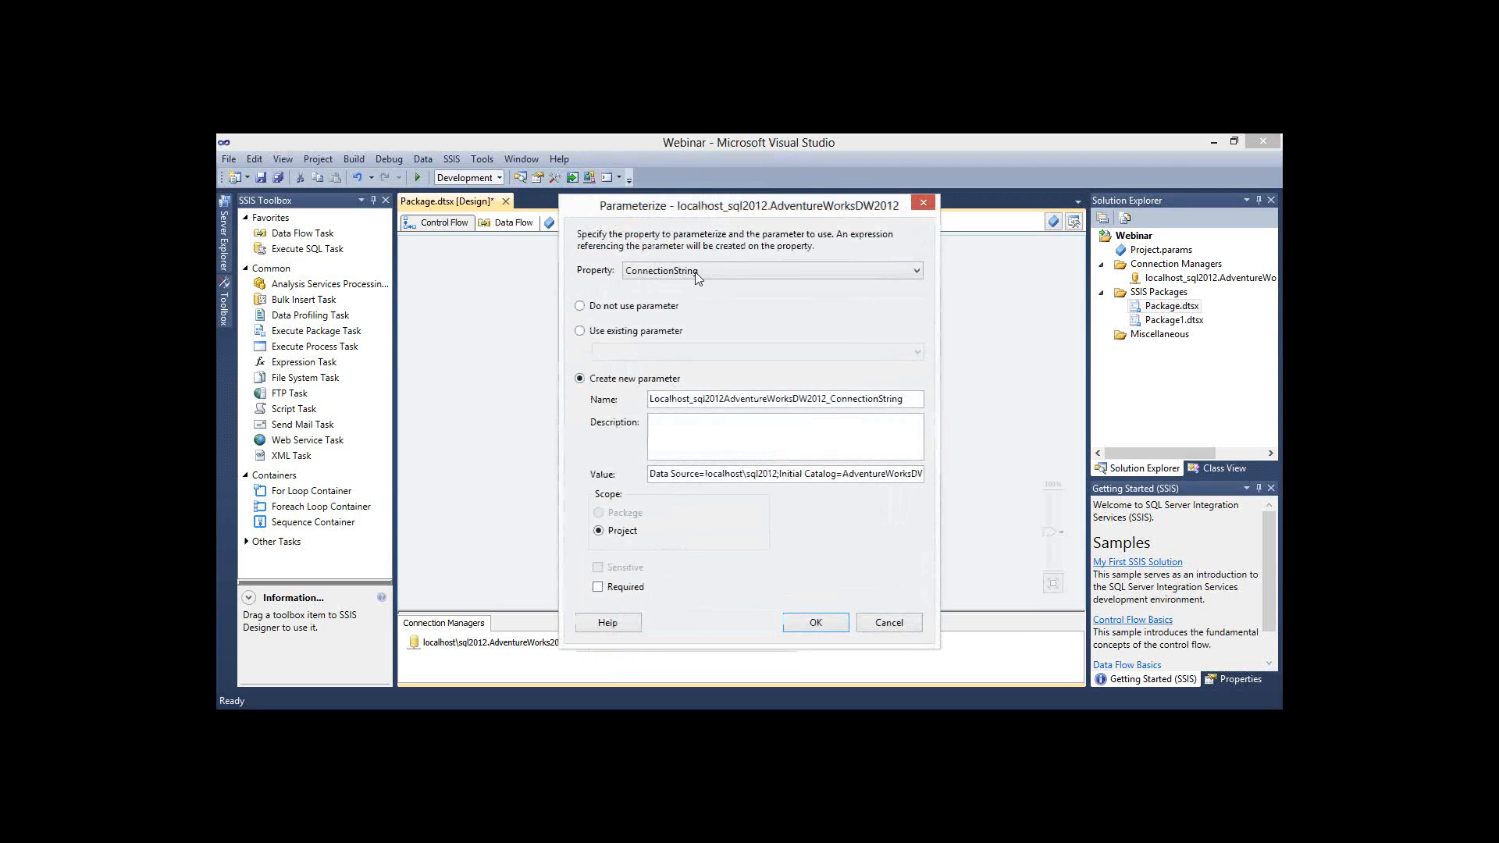
{"action": "left_click", "coordinate": [679, 271]}
{"action": "left_click", "coordinate": [676, 357]}
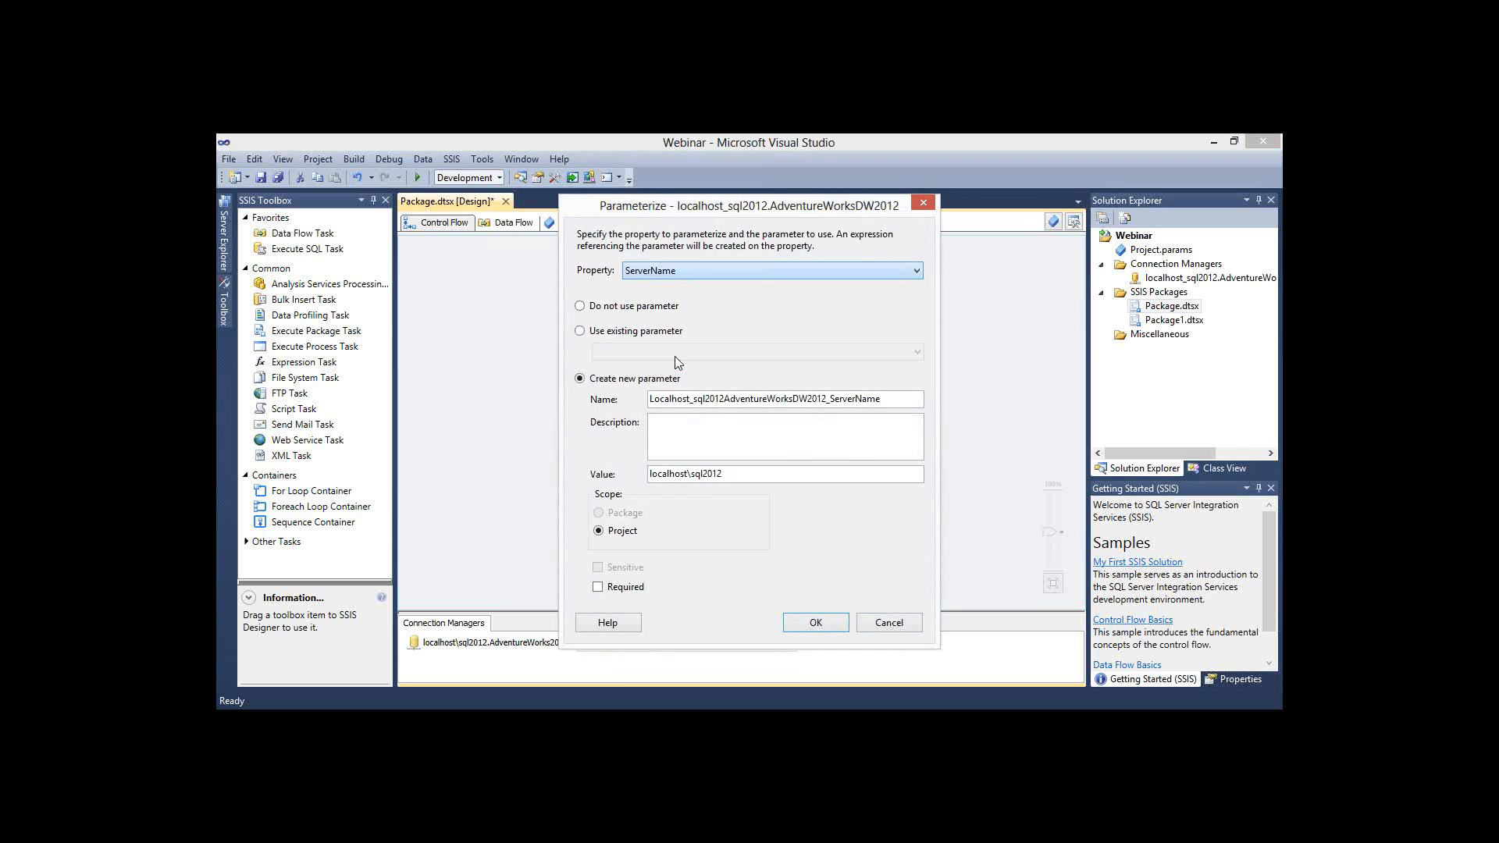
{"action": "key", "text": "shift+End"}
{"action": "double_click", "coordinate": [712, 476]}
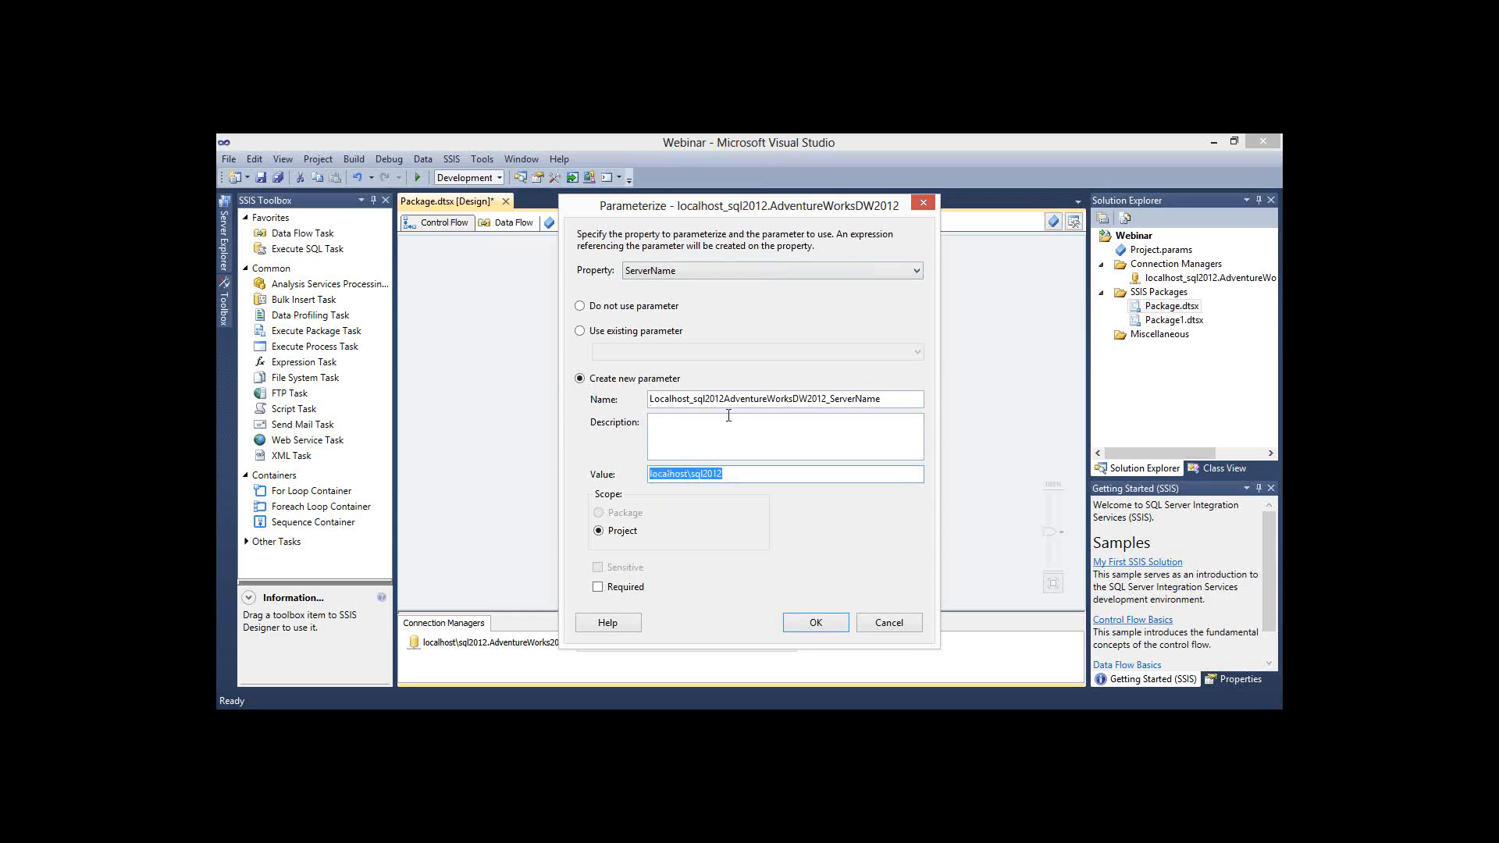
{"action": "left_click_drag", "start_coordinate": [650, 399], "coordinate": [897, 395]}
{"action": "type", "text": "ServerName"}
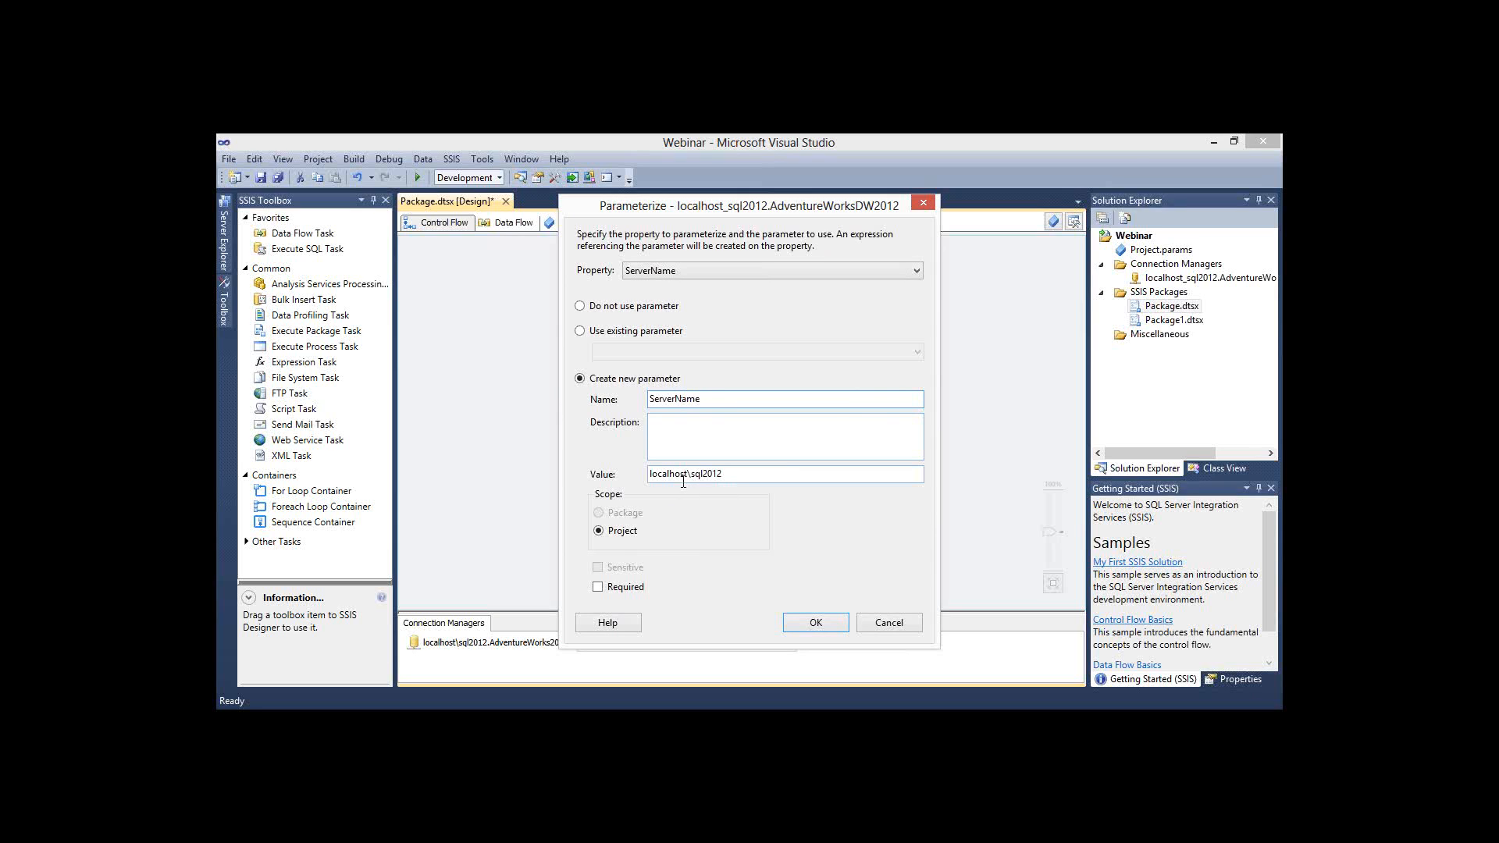
Give the new parameter the value FL-WS-CON-BS01\sql2012 and accept the parameterization
{"action": "left_click_drag", "start_coordinate": [688, 473], "coordinate": [644, 471]}
{"action": "type", "text": "FL-WS-CON-B8"}
{"action": "type", "text": "01"}
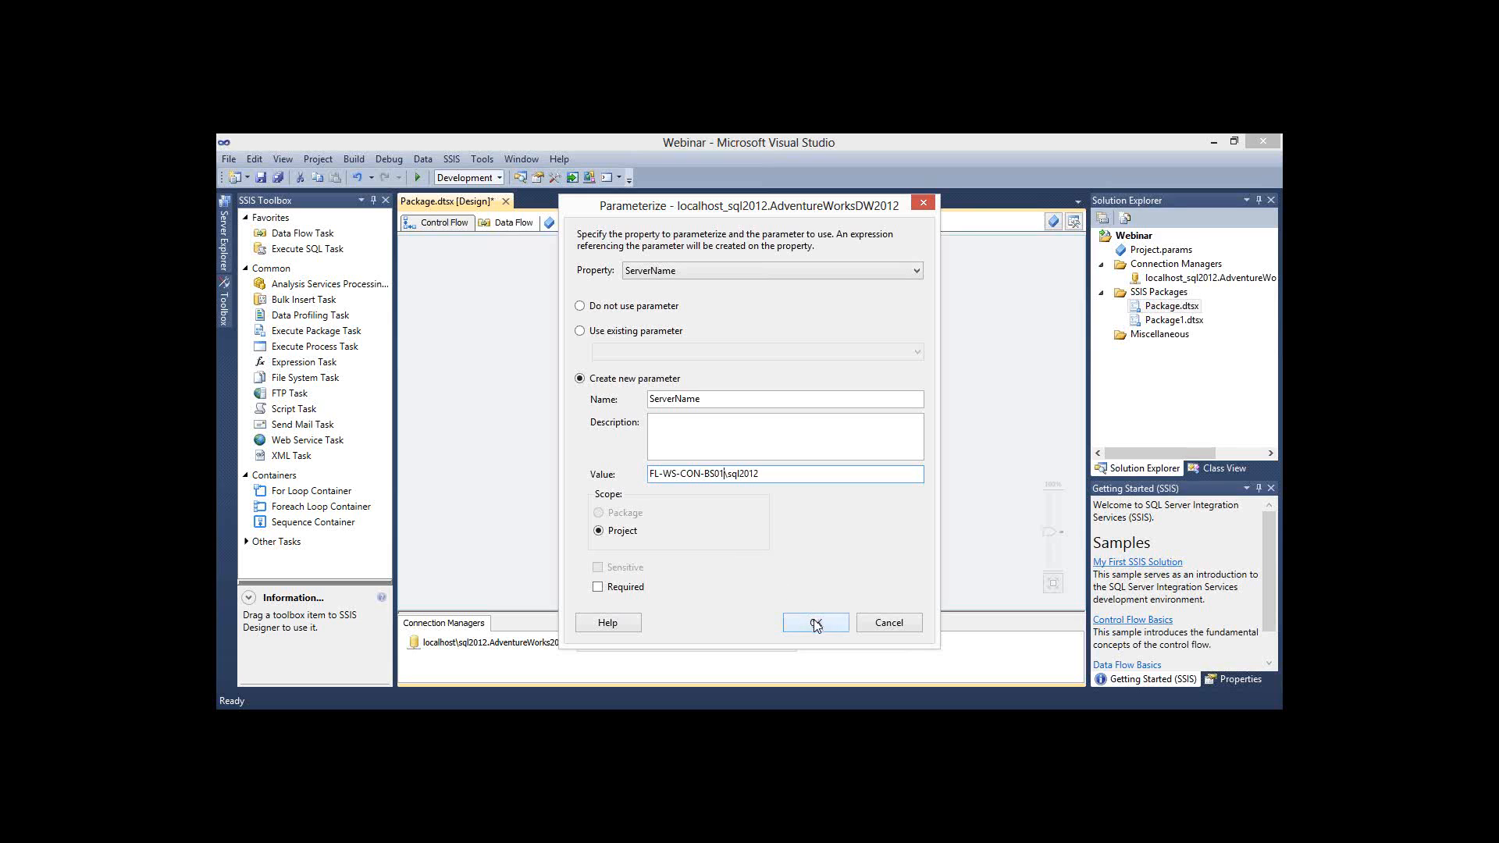
{"action": "left_click", "coordinate": [820, 623]}
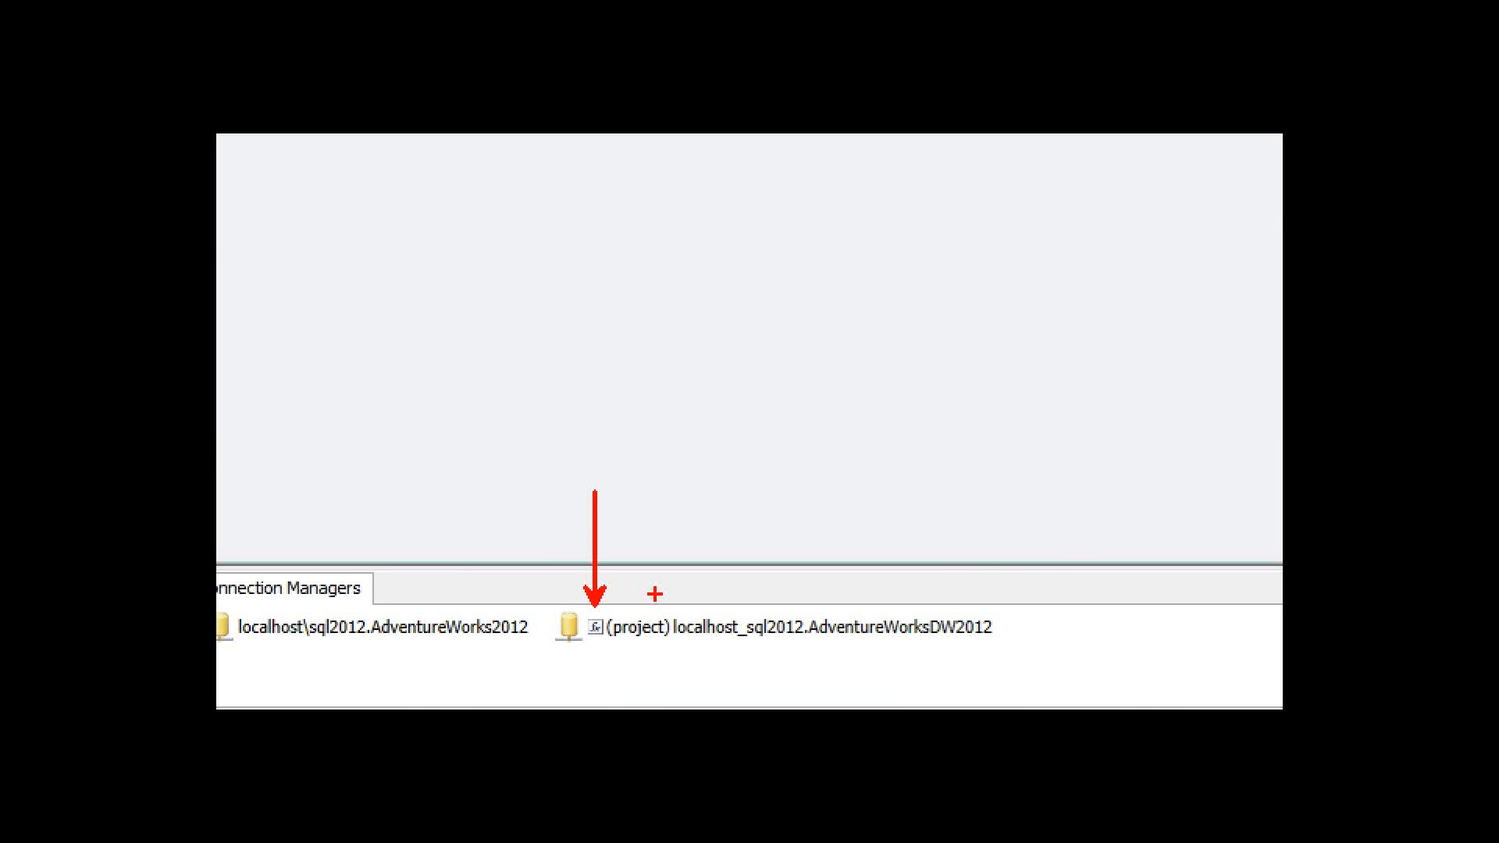
Show the properties of the parameterized project connection manager and examine its ServerName expression
{"action": "right_click", "coordinate": [747, 624]}
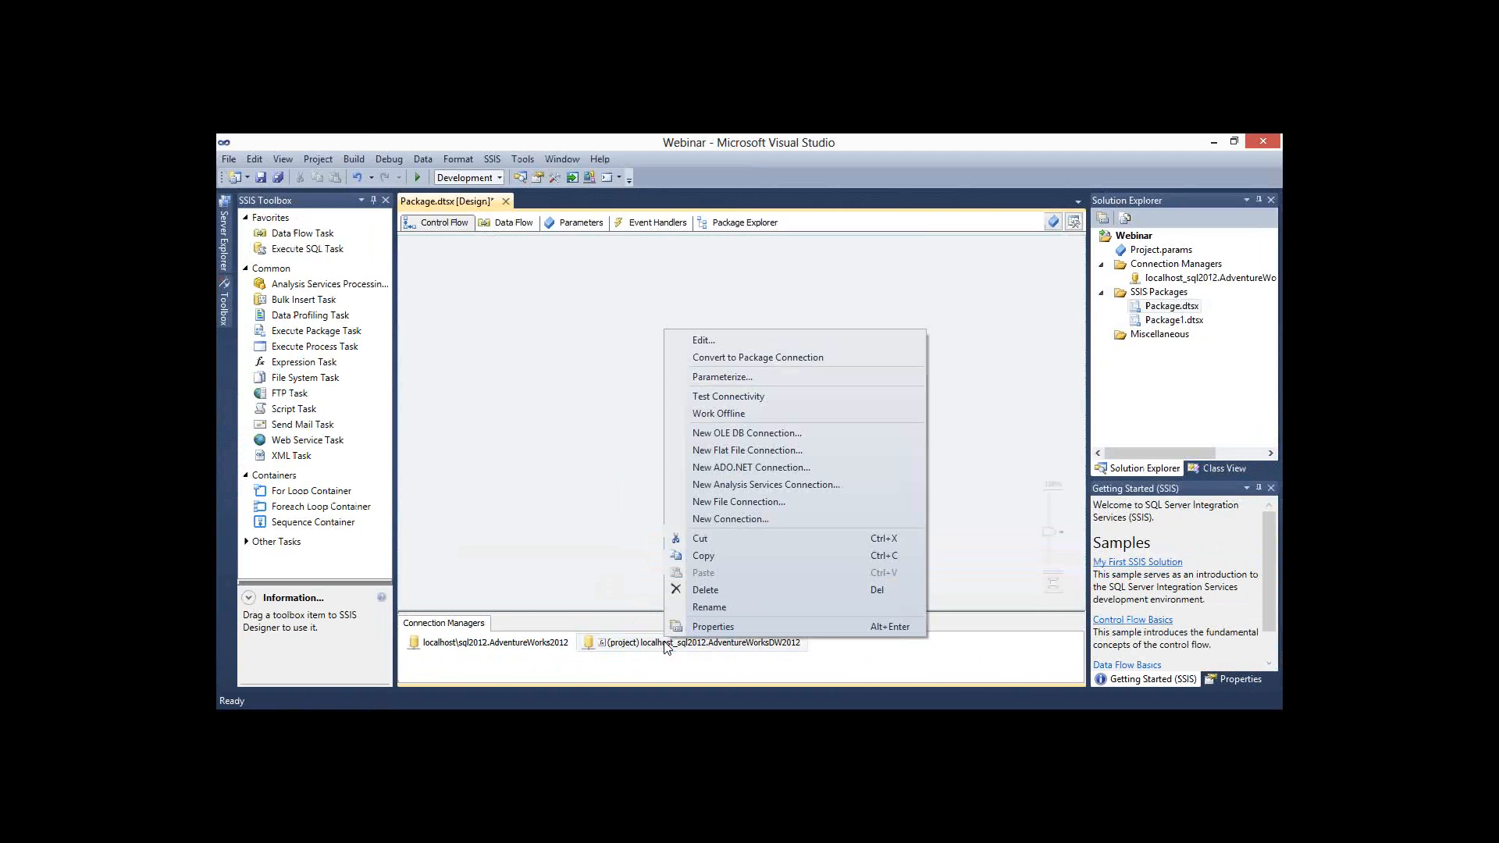
{"action": "left_click", "coordinate": [707, 626]}
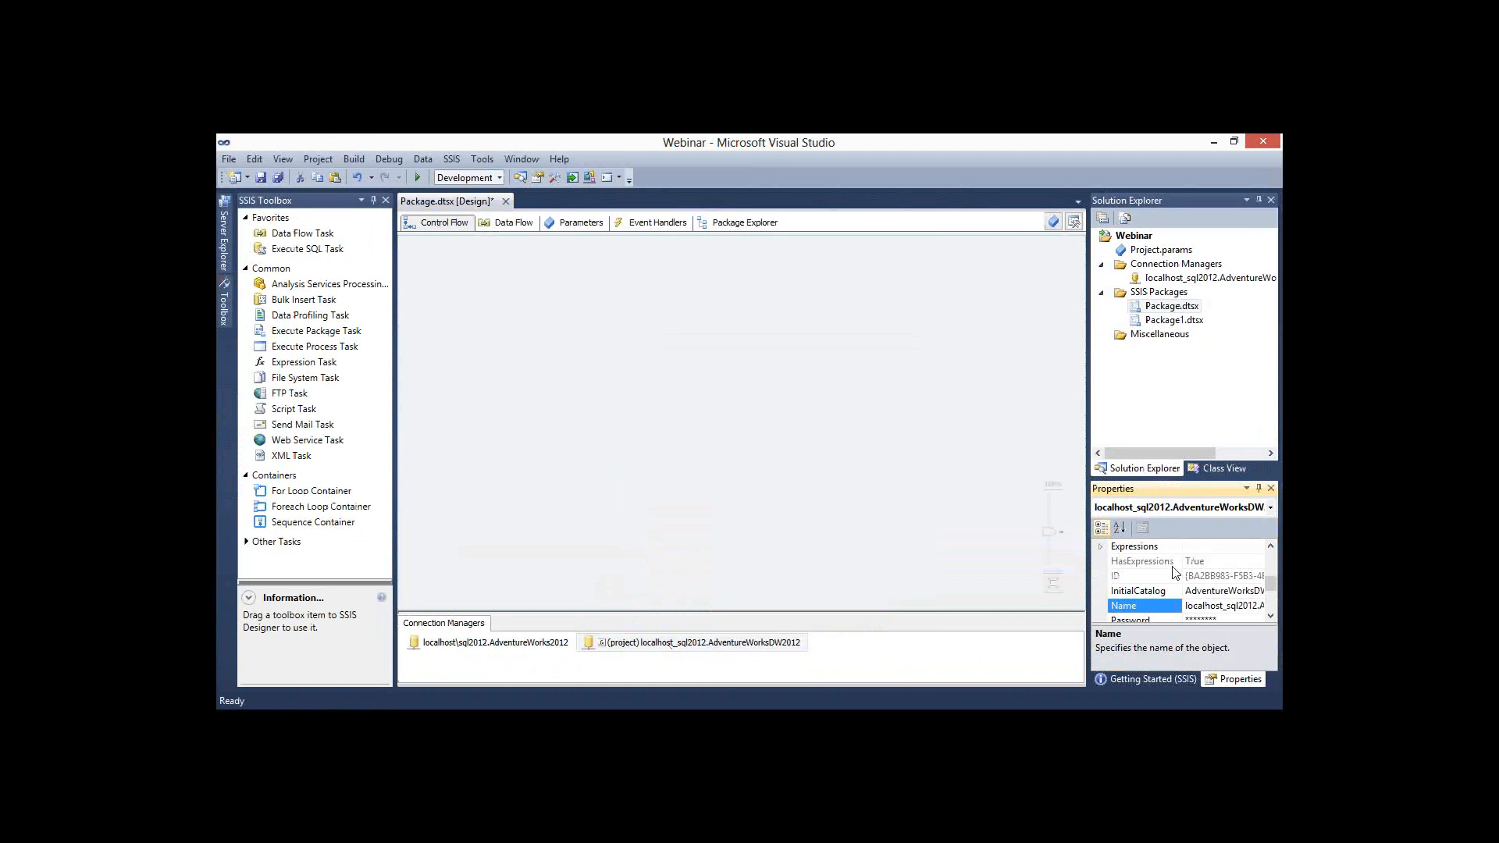
{"action": "left_click", "coordinate": [1101, 548]}
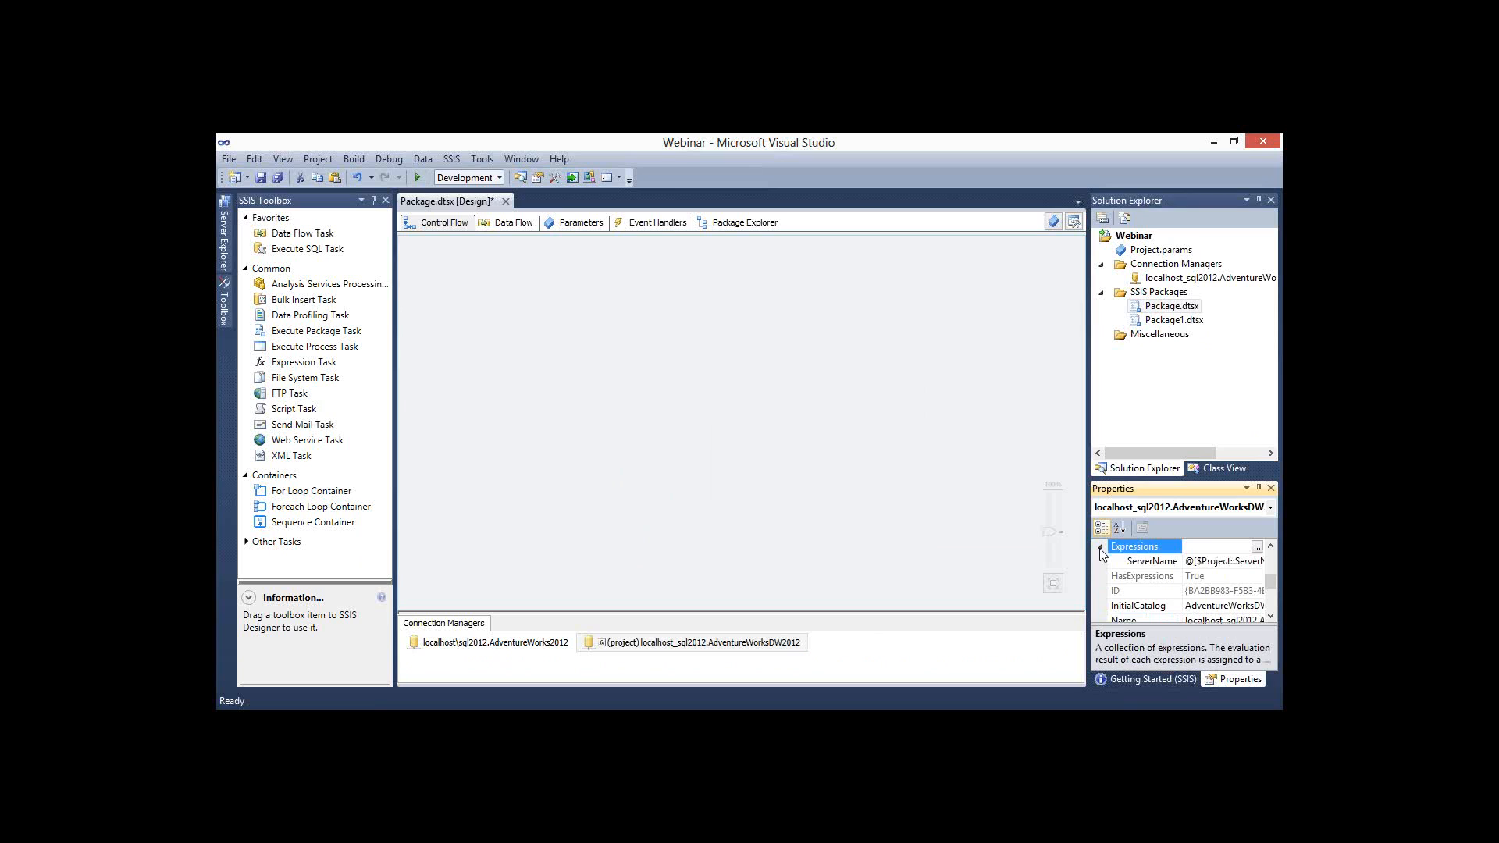
{"action": "left_click", "coordinate": [1224, 563]}
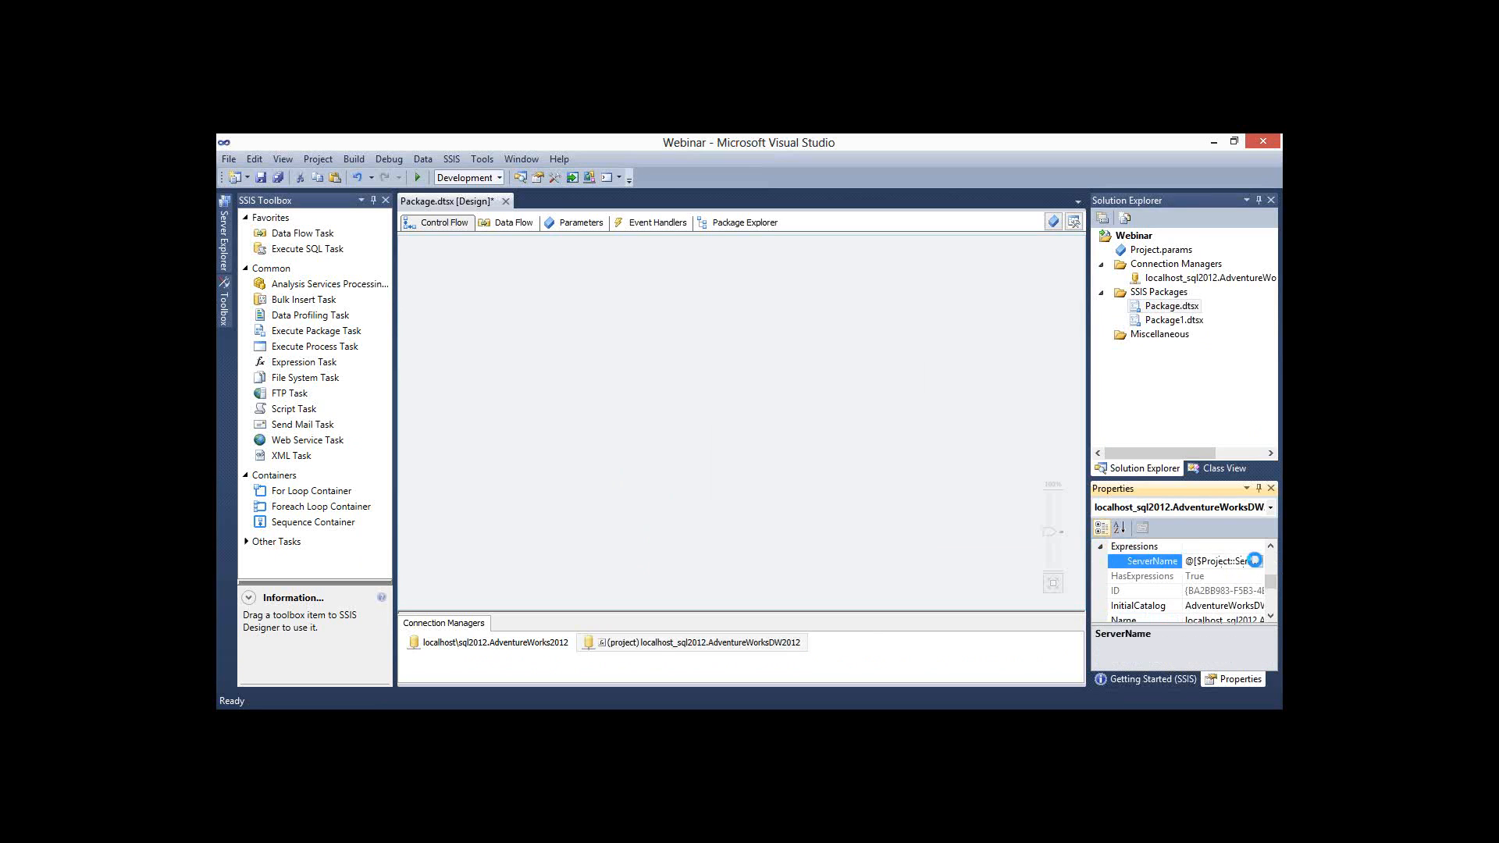
{"action": "left_click", "coordinate": [1257, 560]}
{"action": "left_click", "coordinate": [857, 484]}
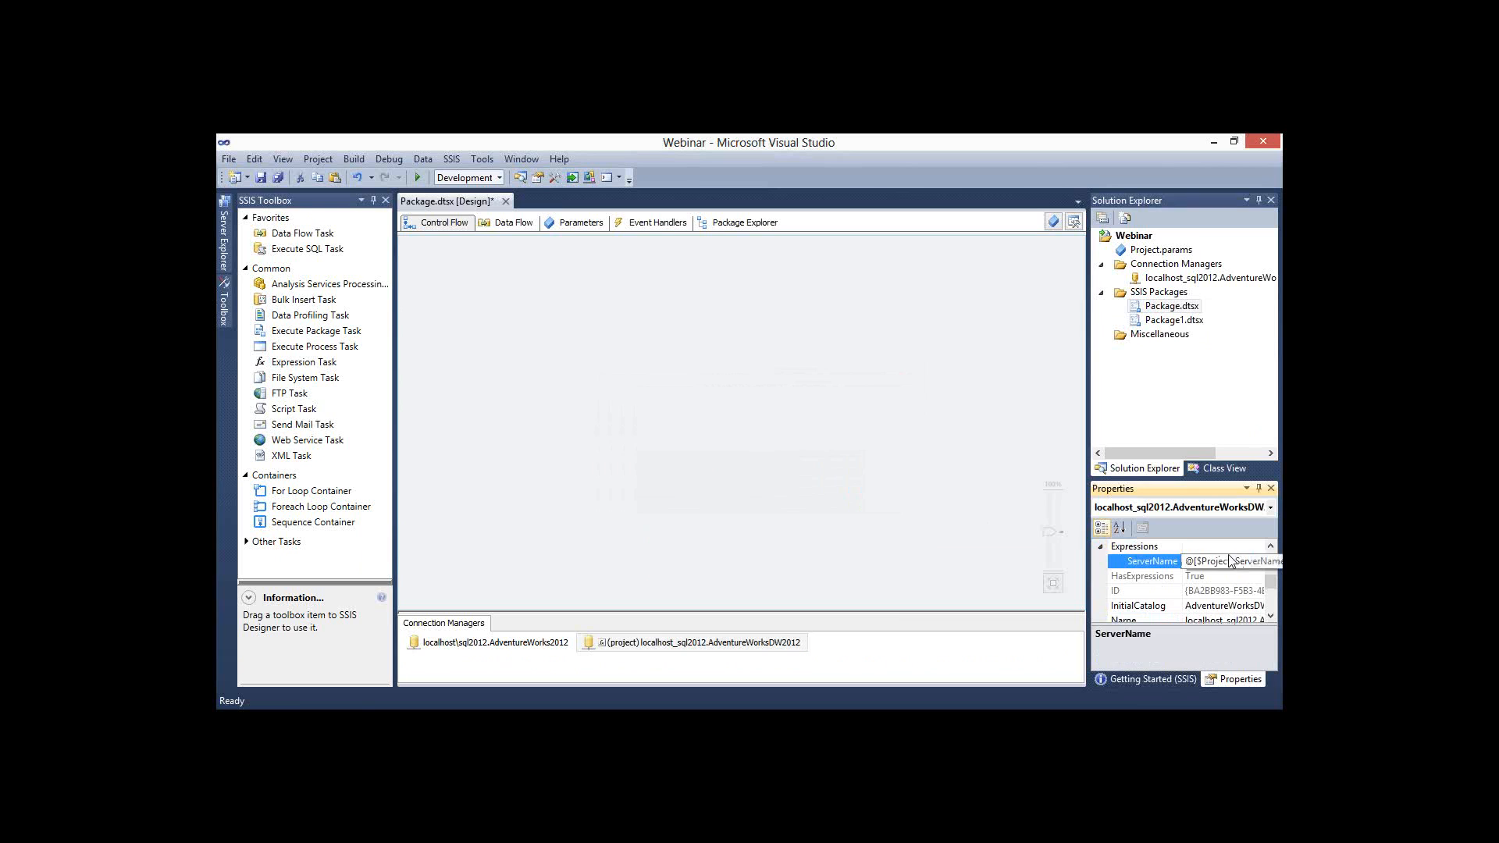
Review the ServerName expression and its evaluated value in the Expression Builder, accept it unchanged, and collapse the expressions
{"action": "left_click", "coordinate": [1257, 549]}
{"action": "left_click", "coordinate": [1256, 548]}
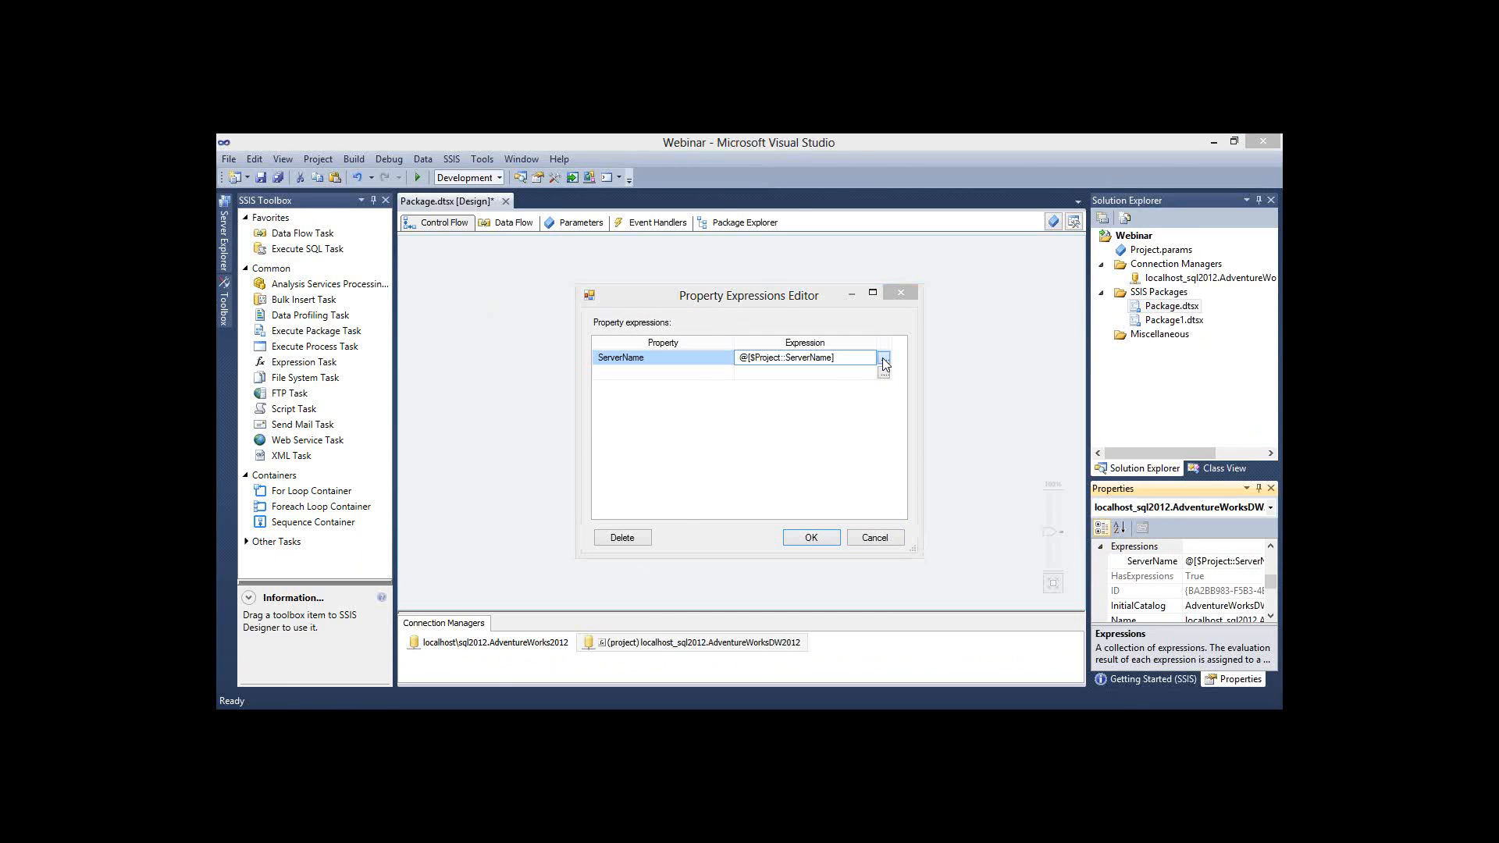
{"action": "left_click", "coordinate": [885, 362]}
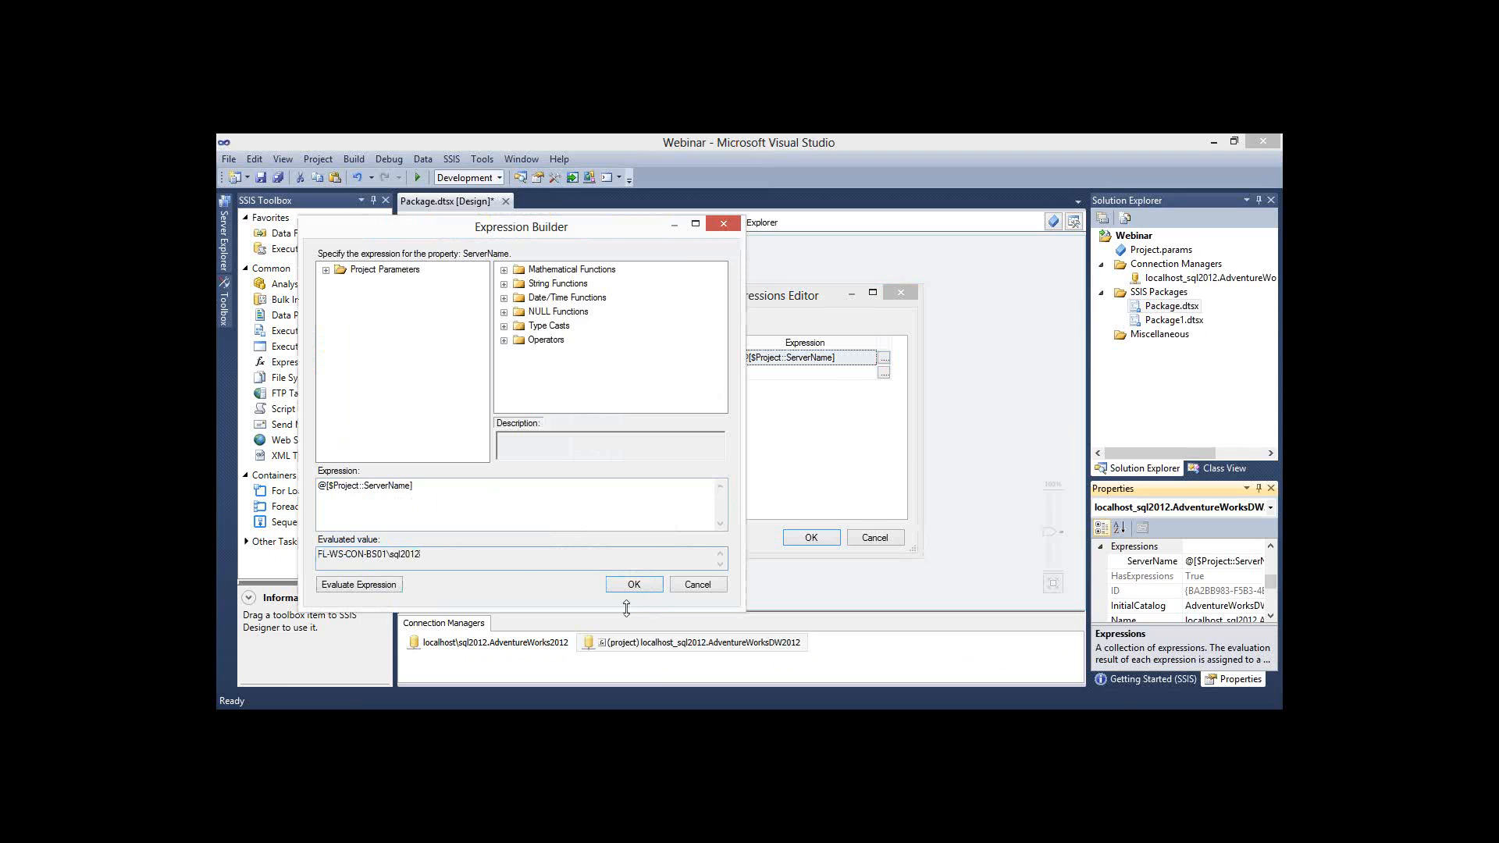
{"action": "left_click", "coordinate": [625, 584]}
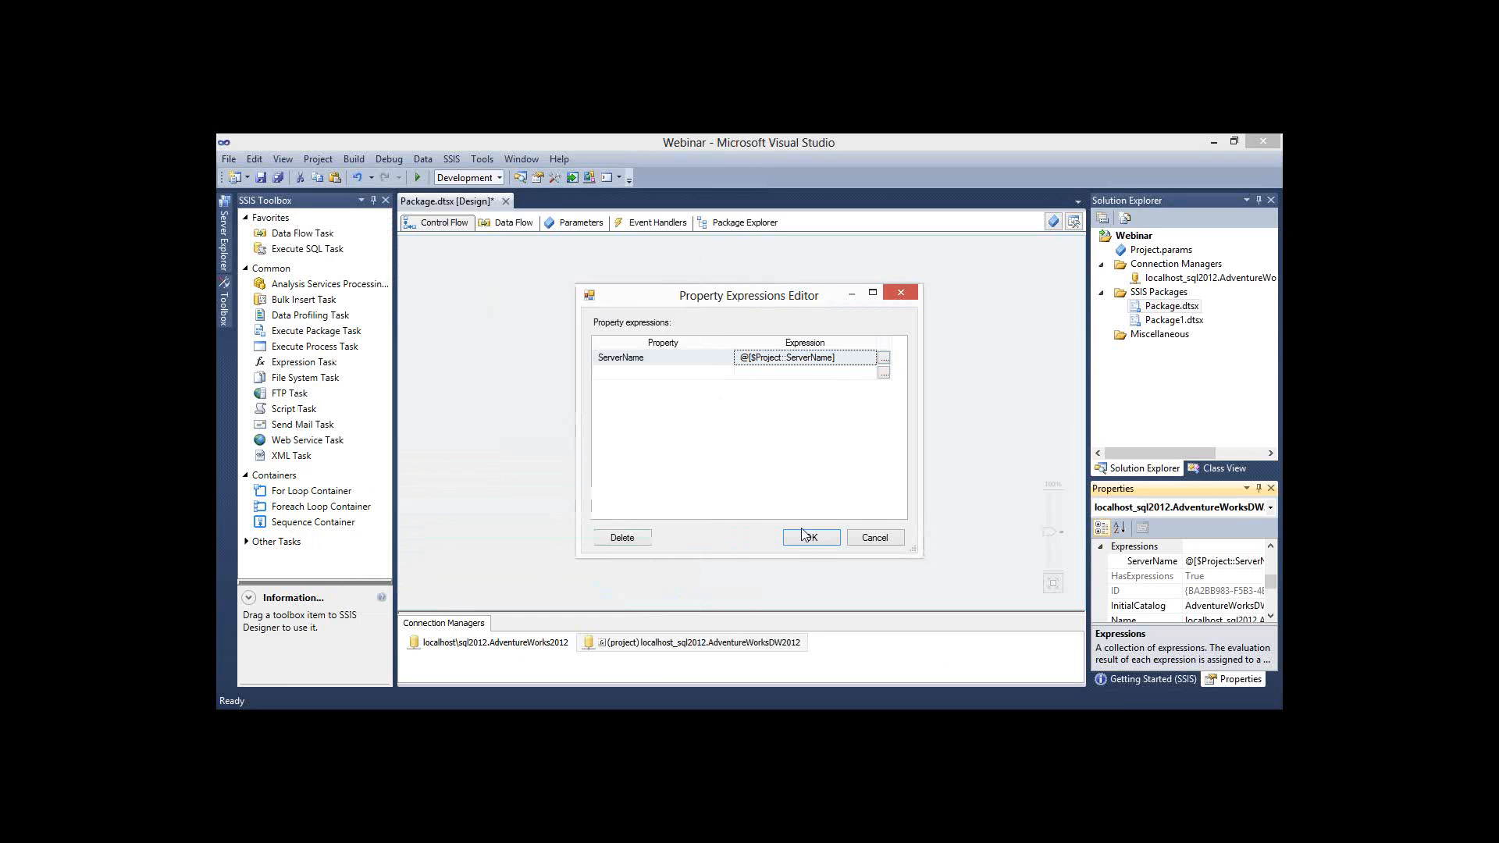
{"action": "left_click", "coordinate": [806, 537]}
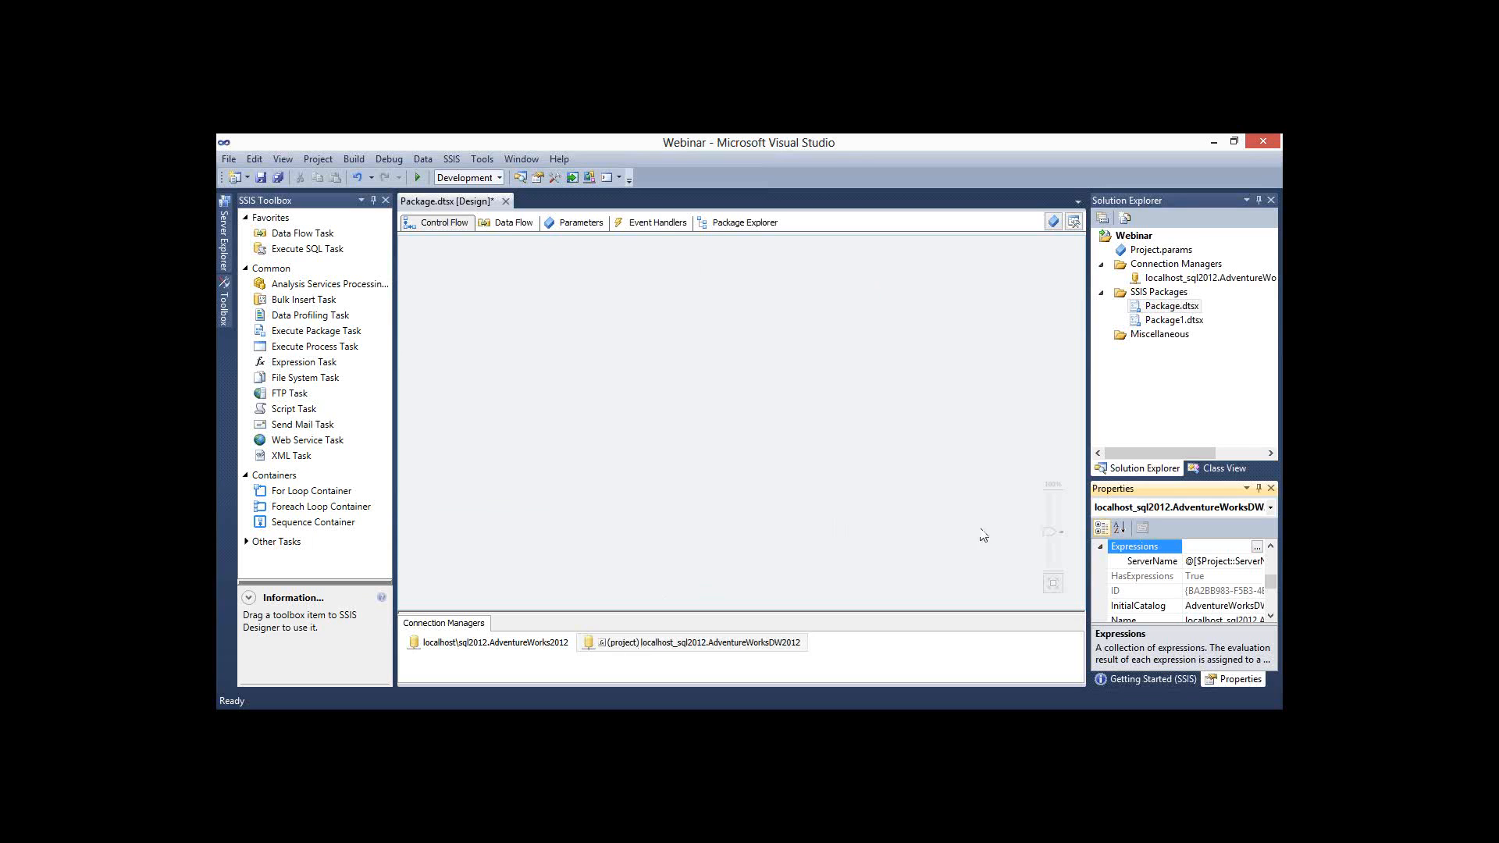
{"action": "left_click", "coordinate": [1101, 548]}
{"action": "left_click_drag", "start_coordinate": [1270, 577], "coordinate": [1271, 571]}
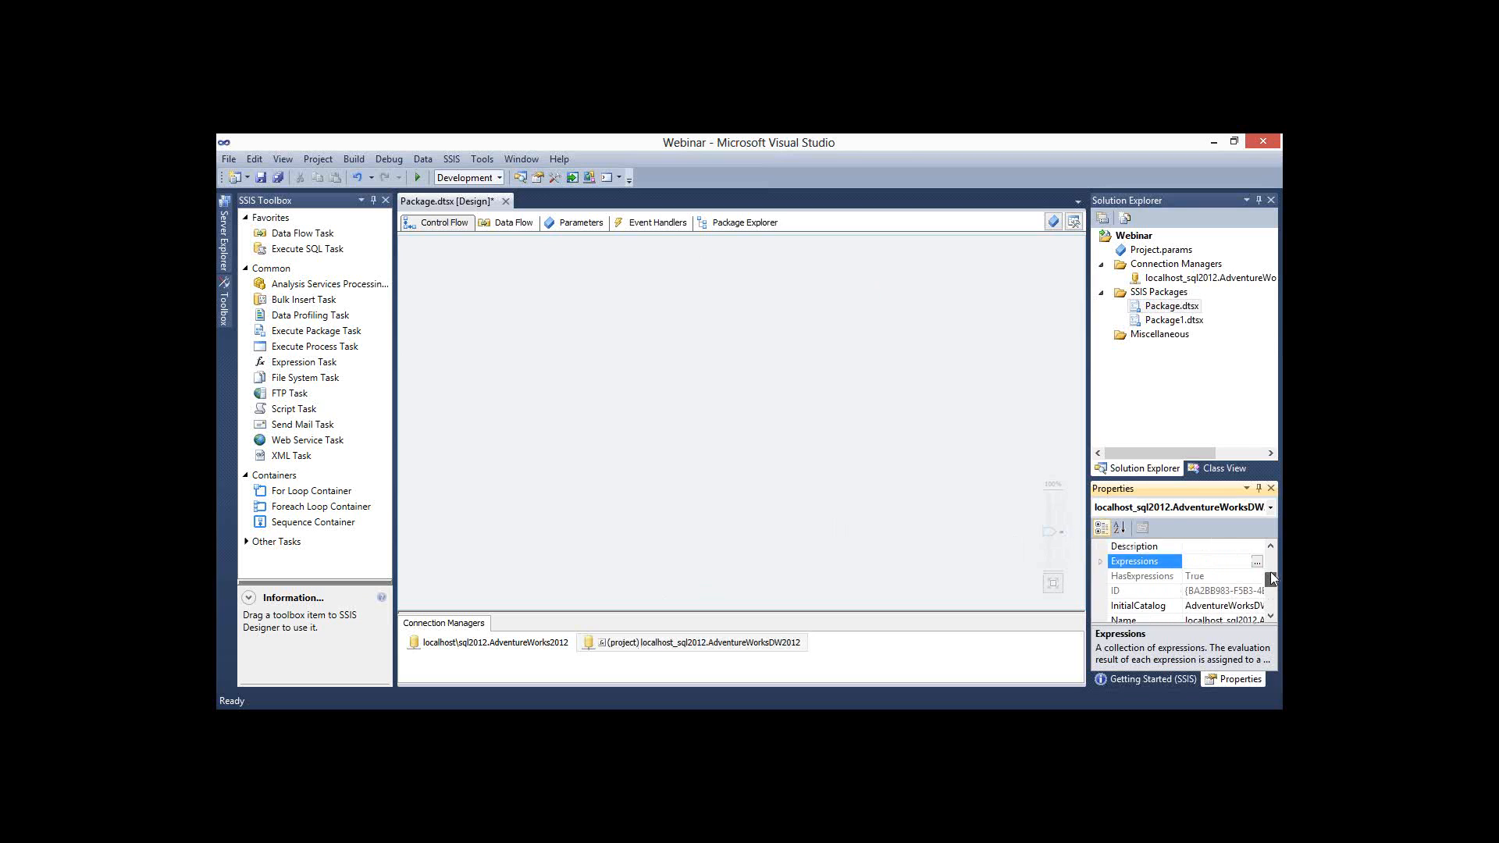
{"action": "left_click", "coordinate": [910, 401]}
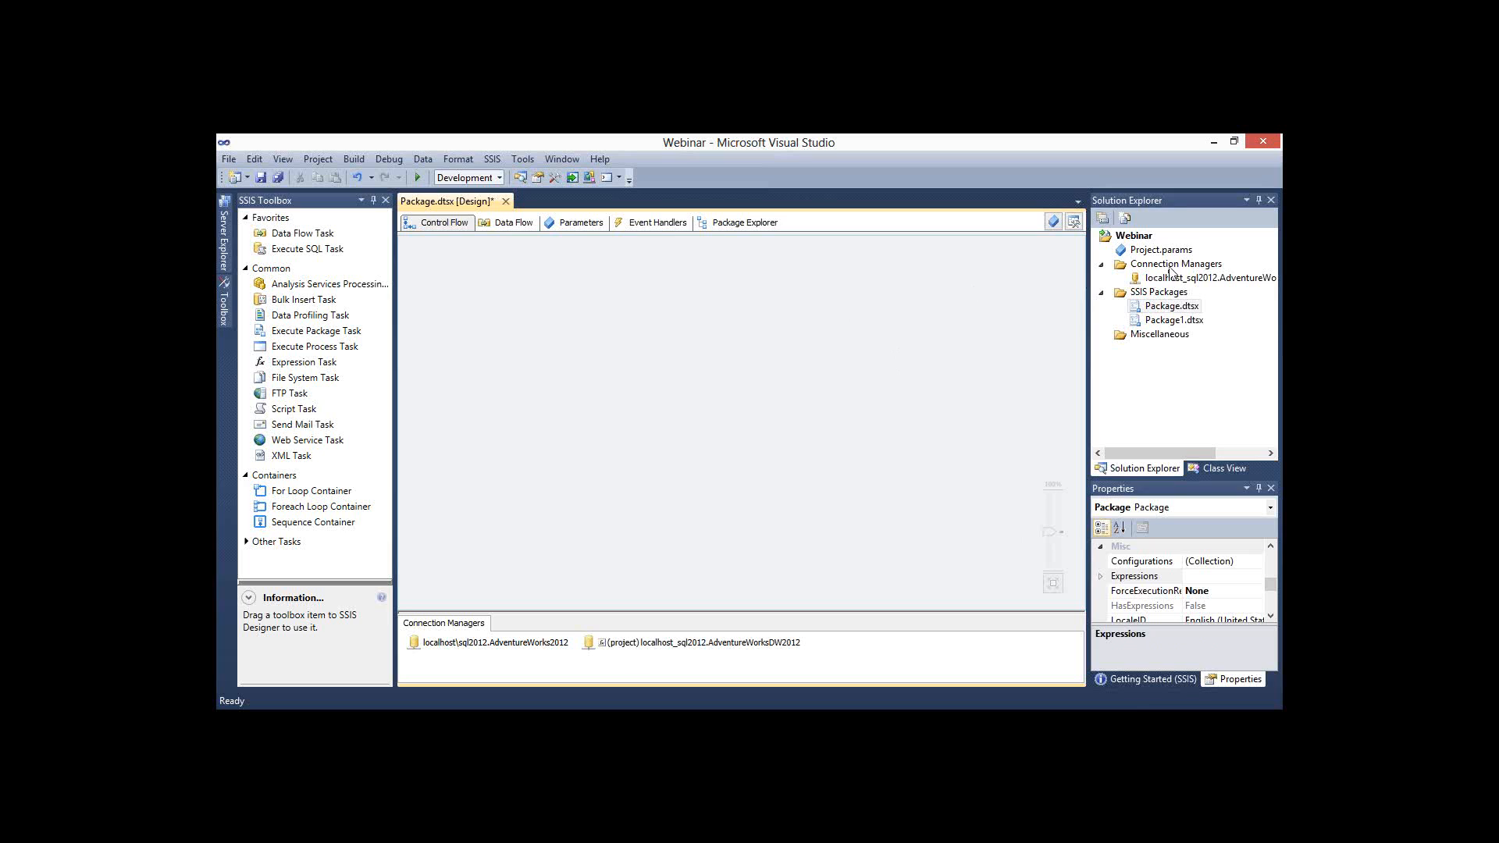
Try to convert the Webinar project to the package deployment model and dismiss the compatibility results
{"action": "left_click", "coordinate": [1139, 237]}
{"action": "right_click", "coordinate": [1139, 239]}
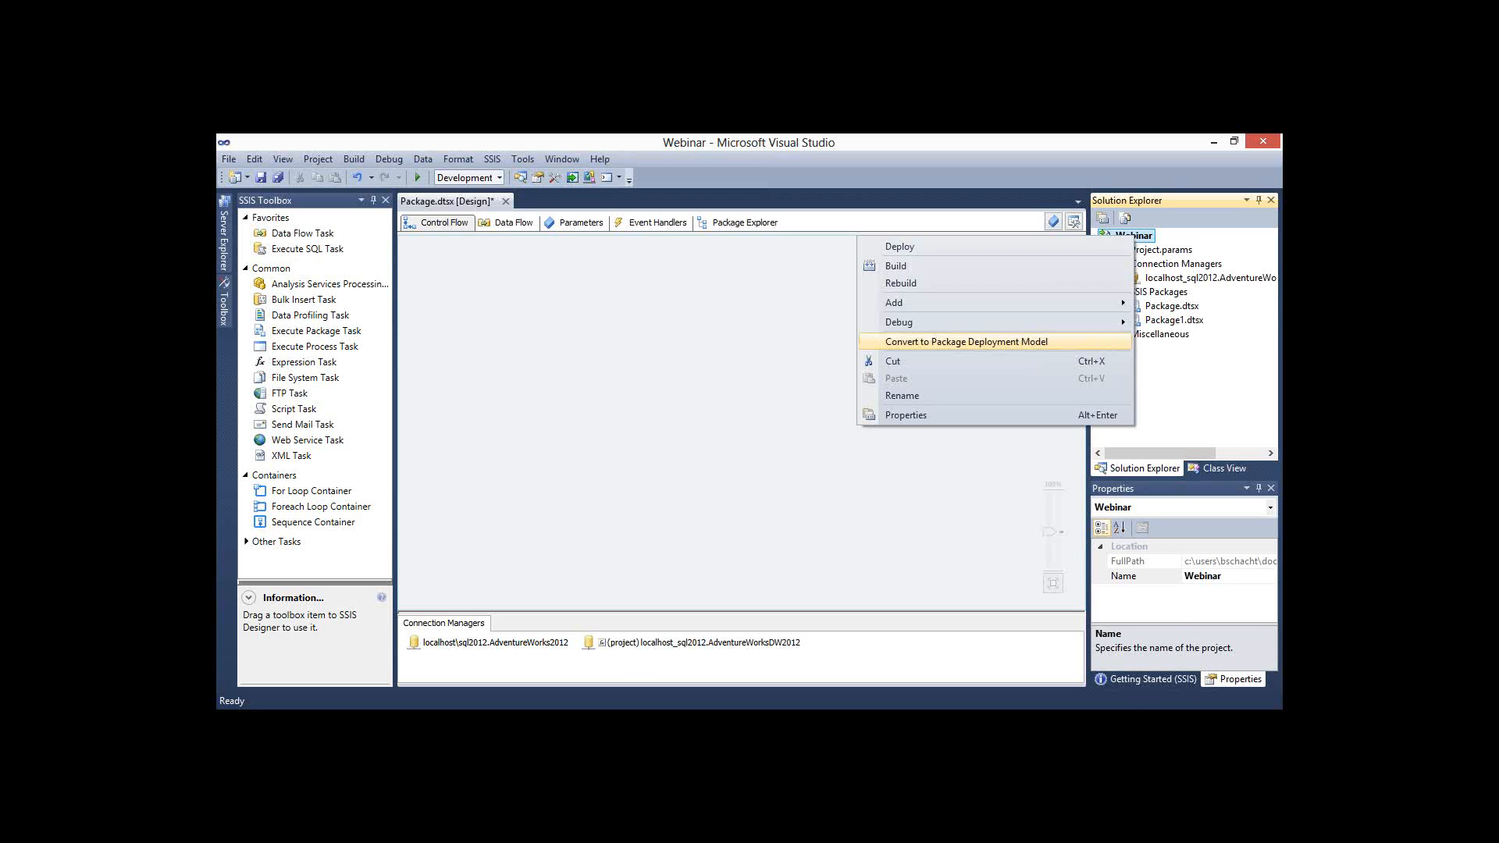
{"action": "left_click", "coordinate": [1086, 340]}
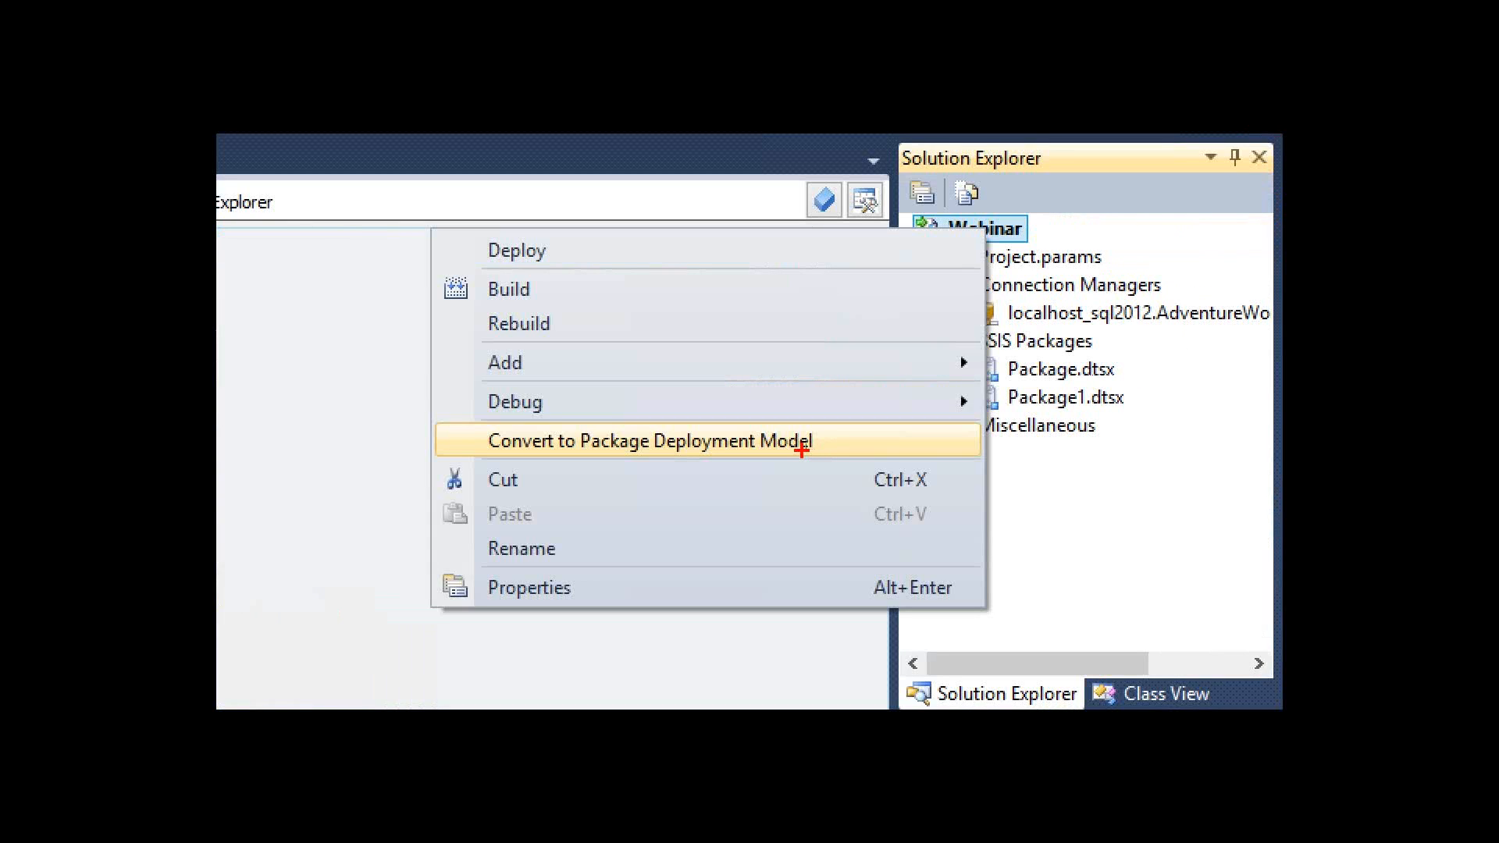
{"action": "key", "text": "Escape"}
{"action": "right_click", "coordinate": [1119, 240]}
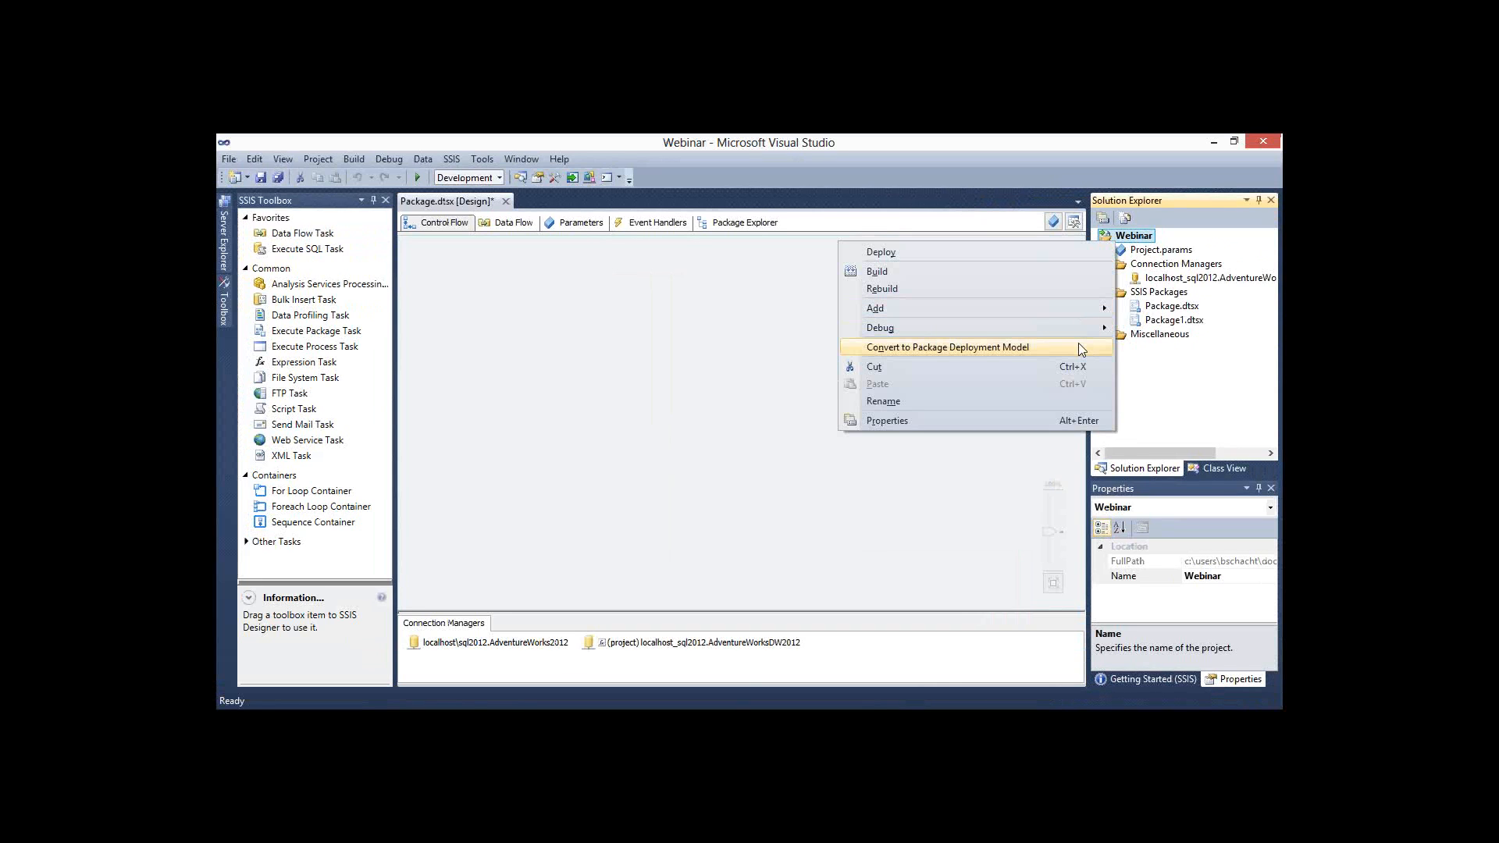
{"action": "left_click", "coordinate": [1079, 343]}
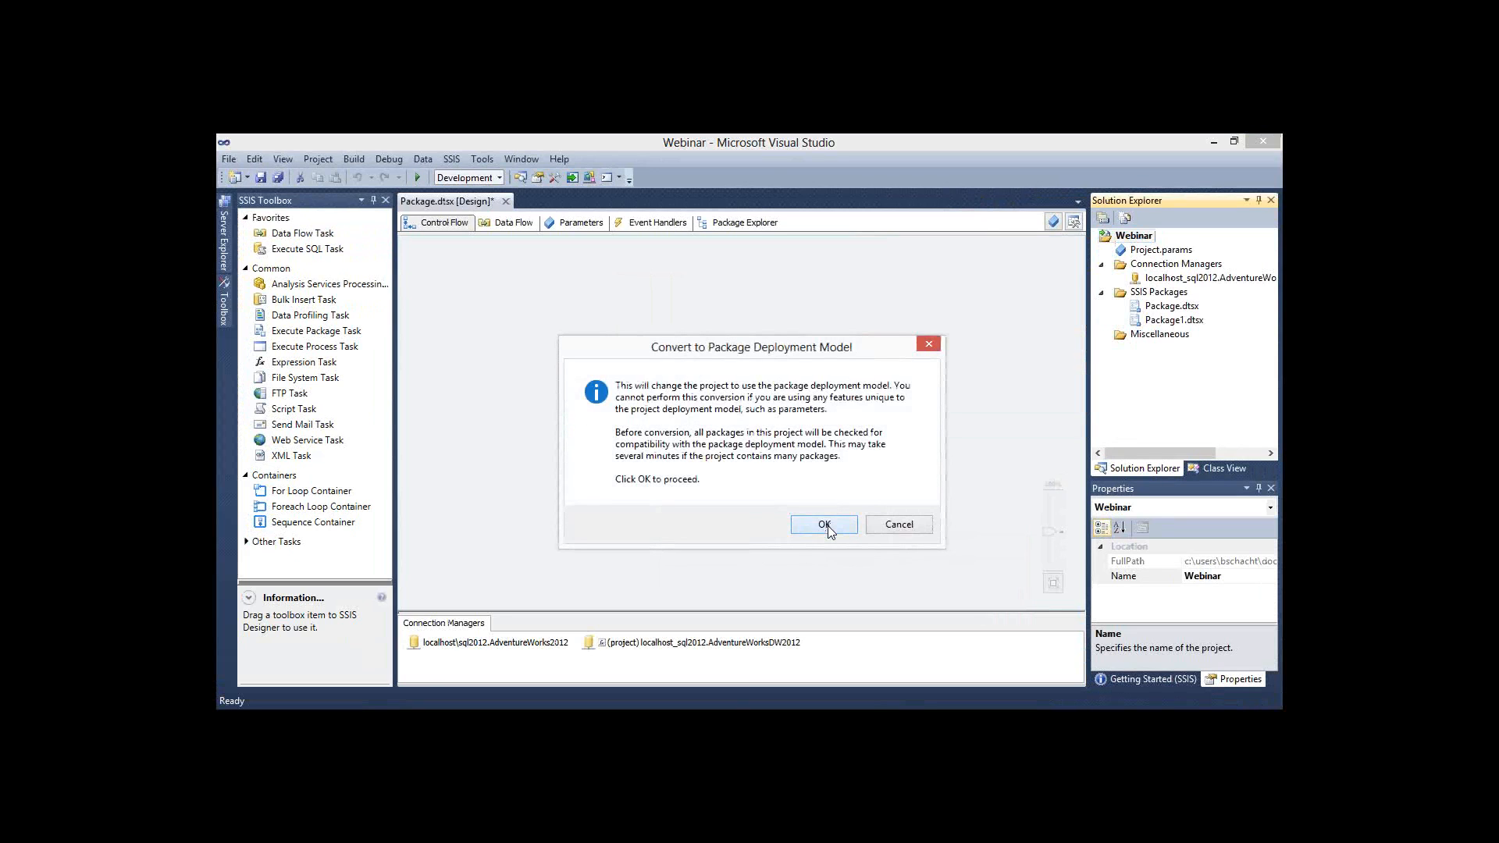
{"action": "left_click", "coordinate": [826, 525]}
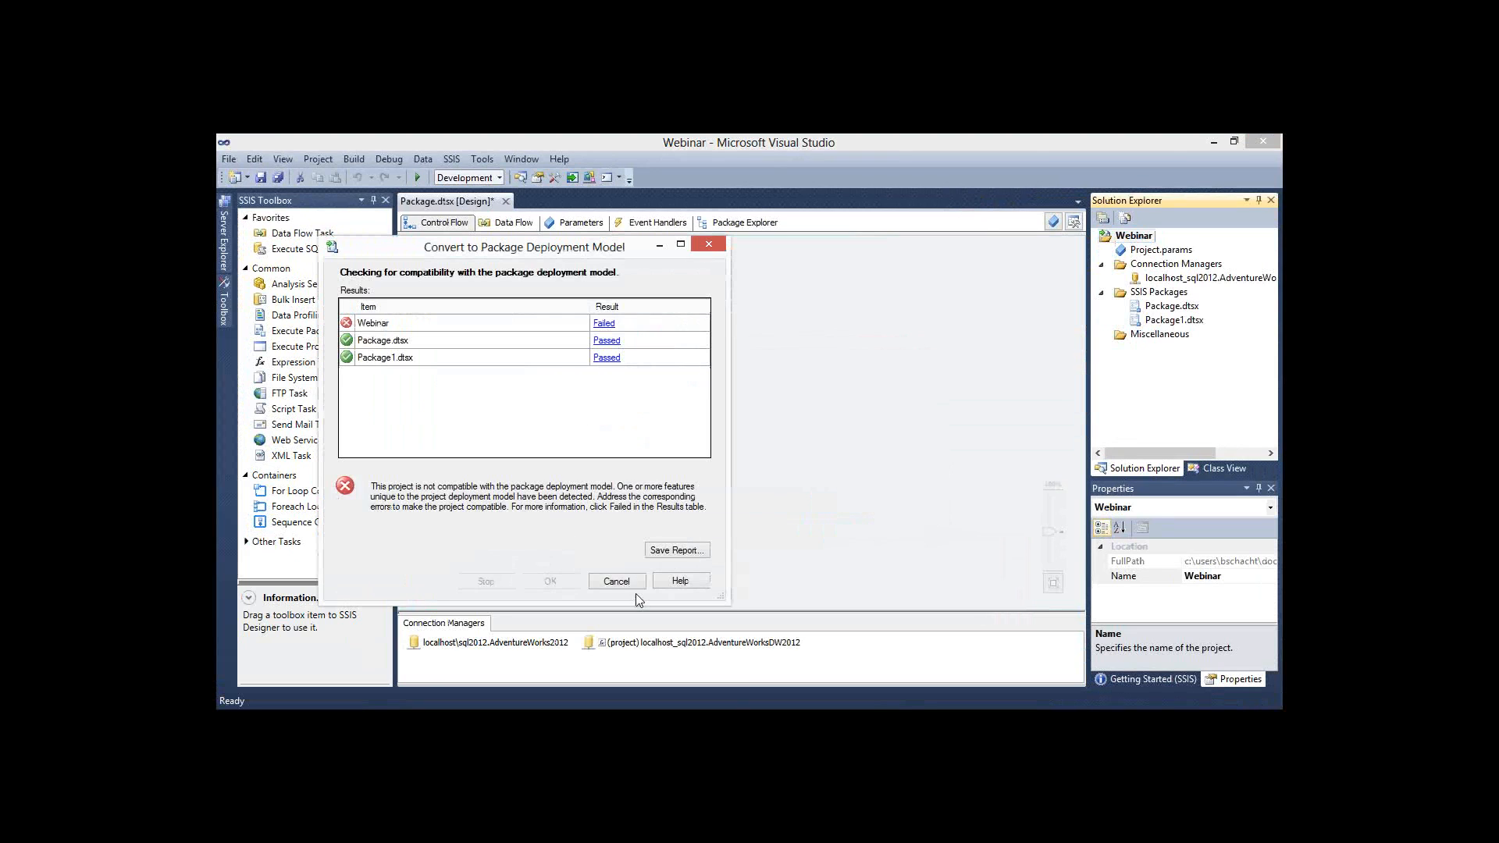
{"action": "left_click", "coordinate": [616, 582]}
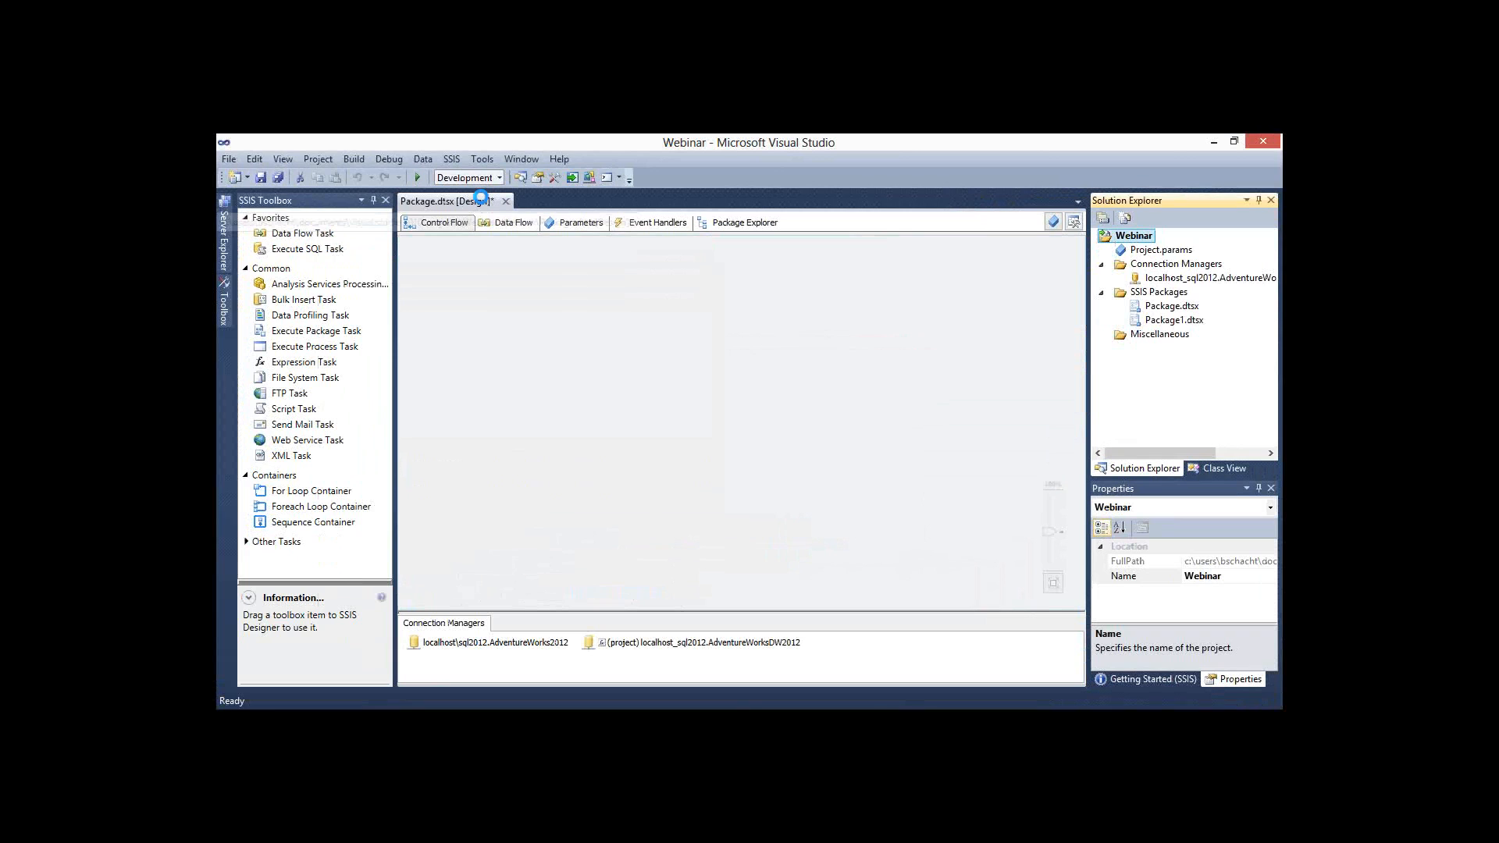
Delete the project-level AdventureWorksDW2012 connection manager and recheck package deployment model compatibility, viewing the result details for Webinar
{"action": "left_click", "coordinate": [1165, 279]}
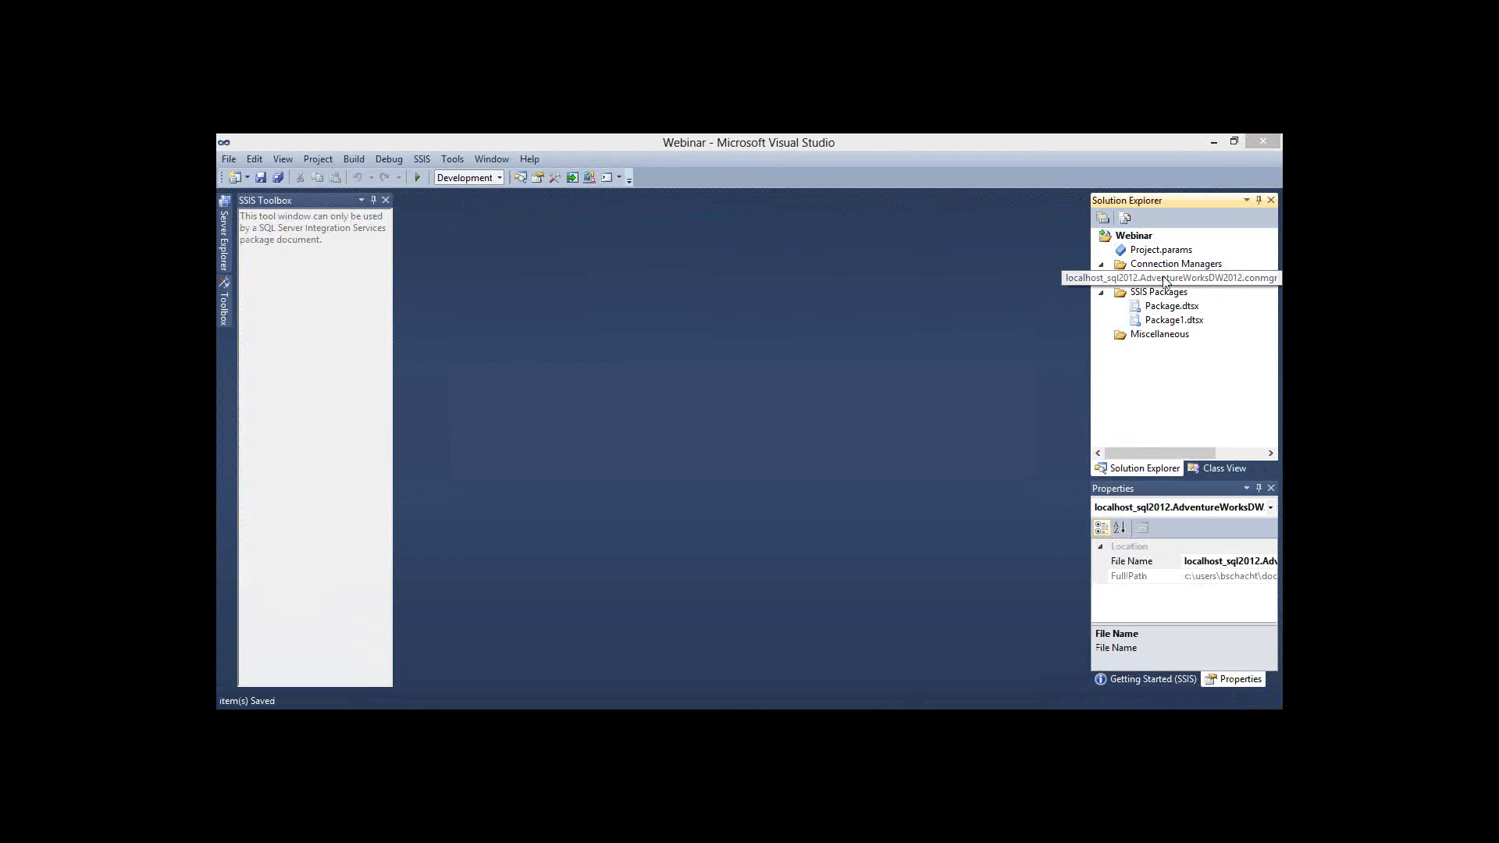
{"action": "right_click", "coordinate": [1134, 236]}
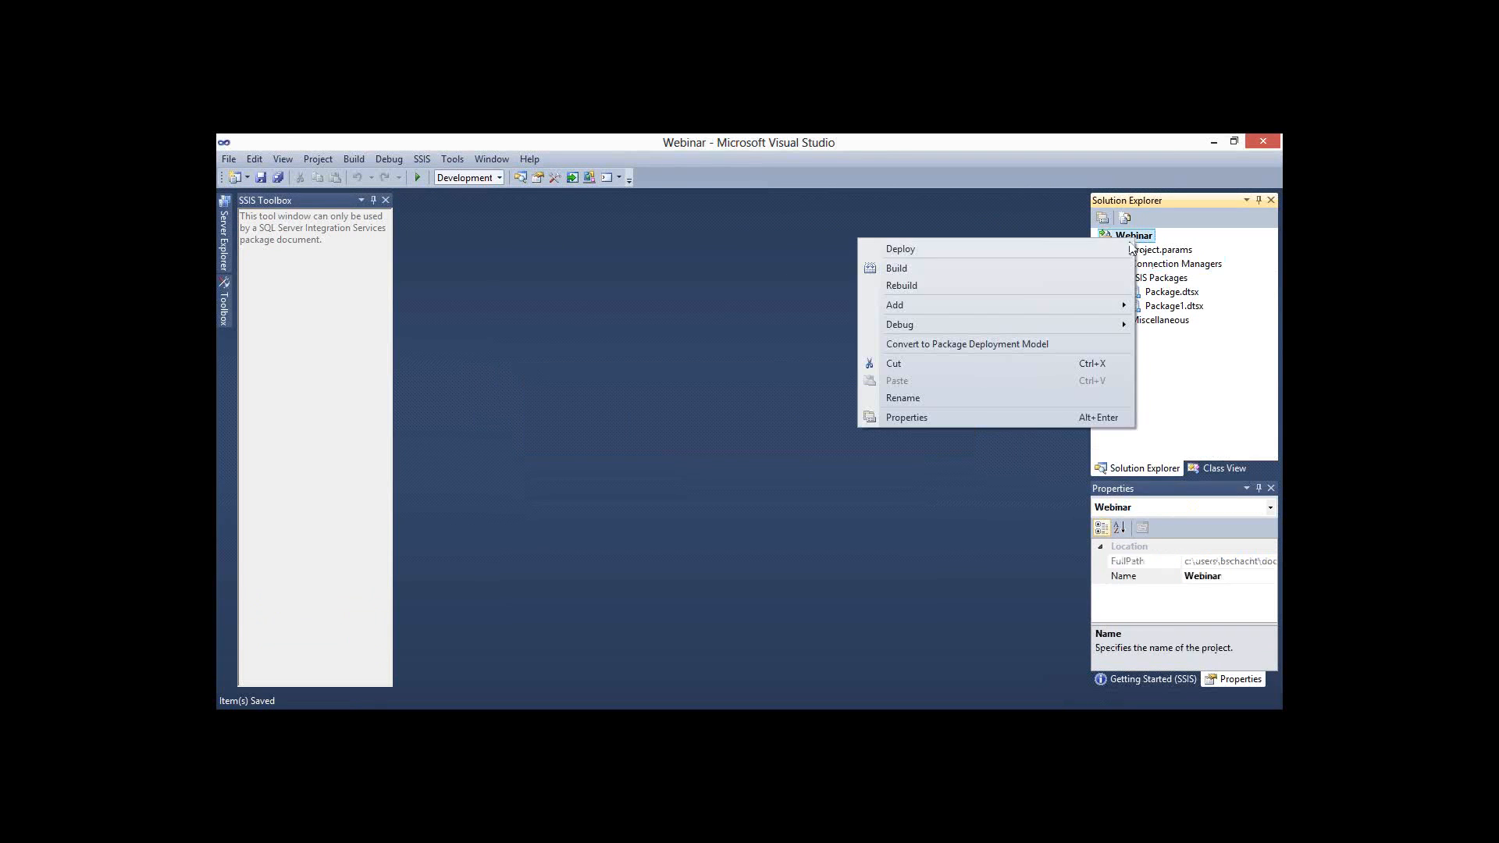
{"action": "left_click", "coordinate": [971, 342]}
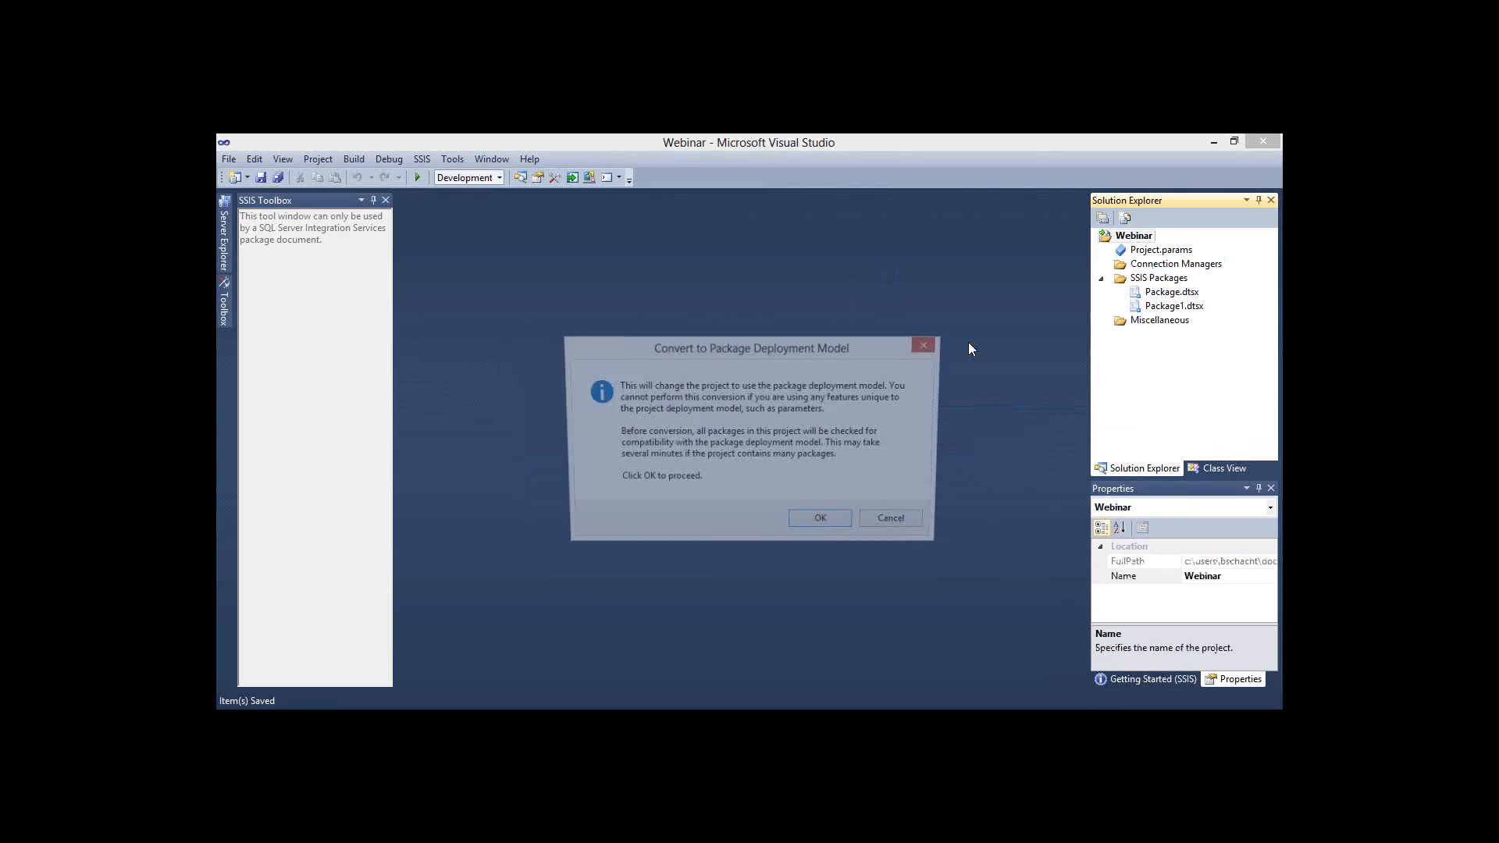
{"action": "left_click", "coordinate": [824, 523]}
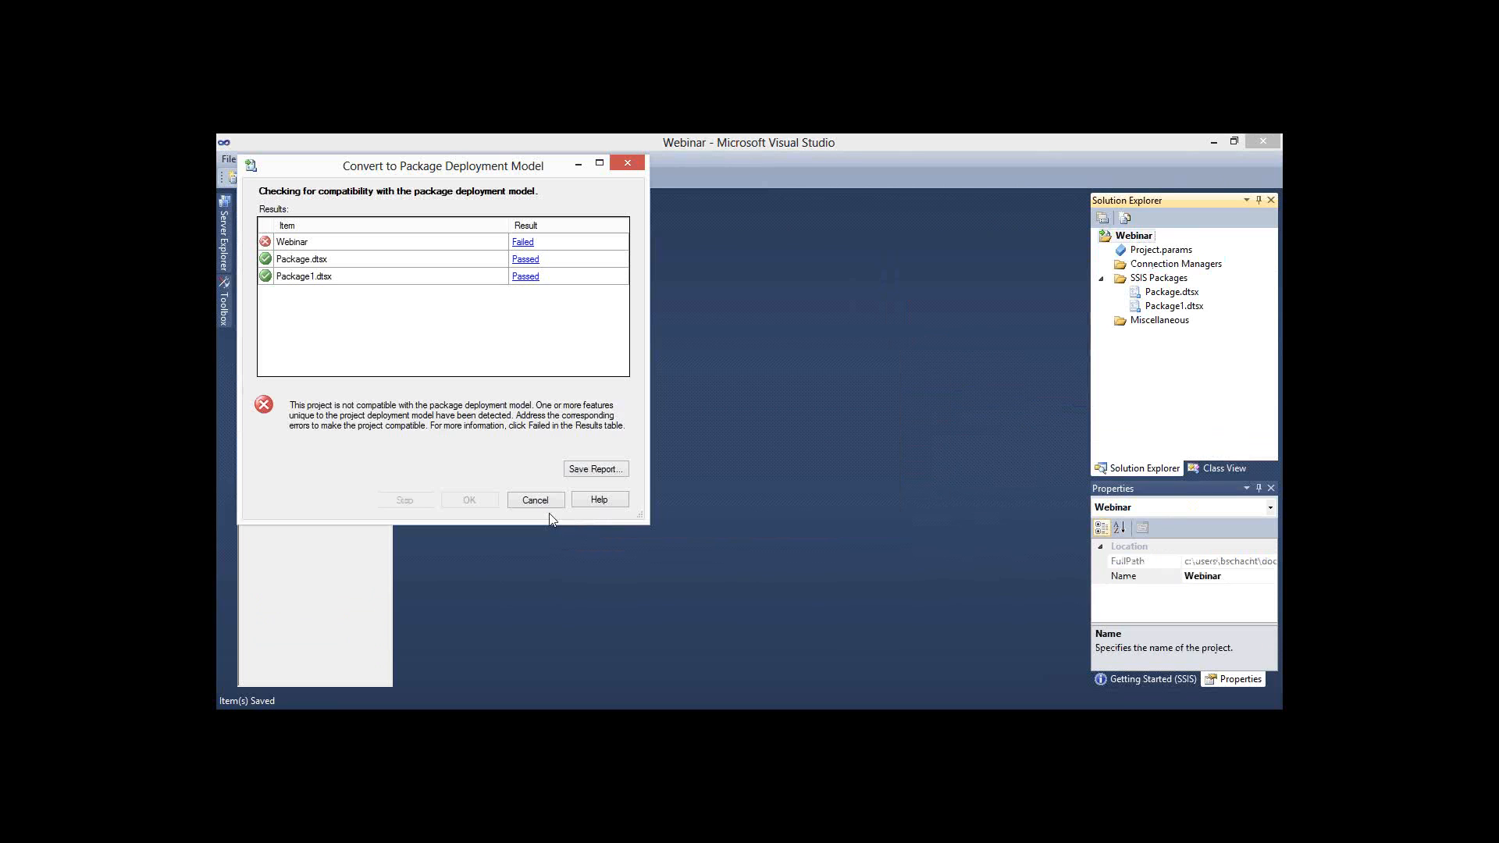
{"action": "left_click", "coordinate": [523, 242]}
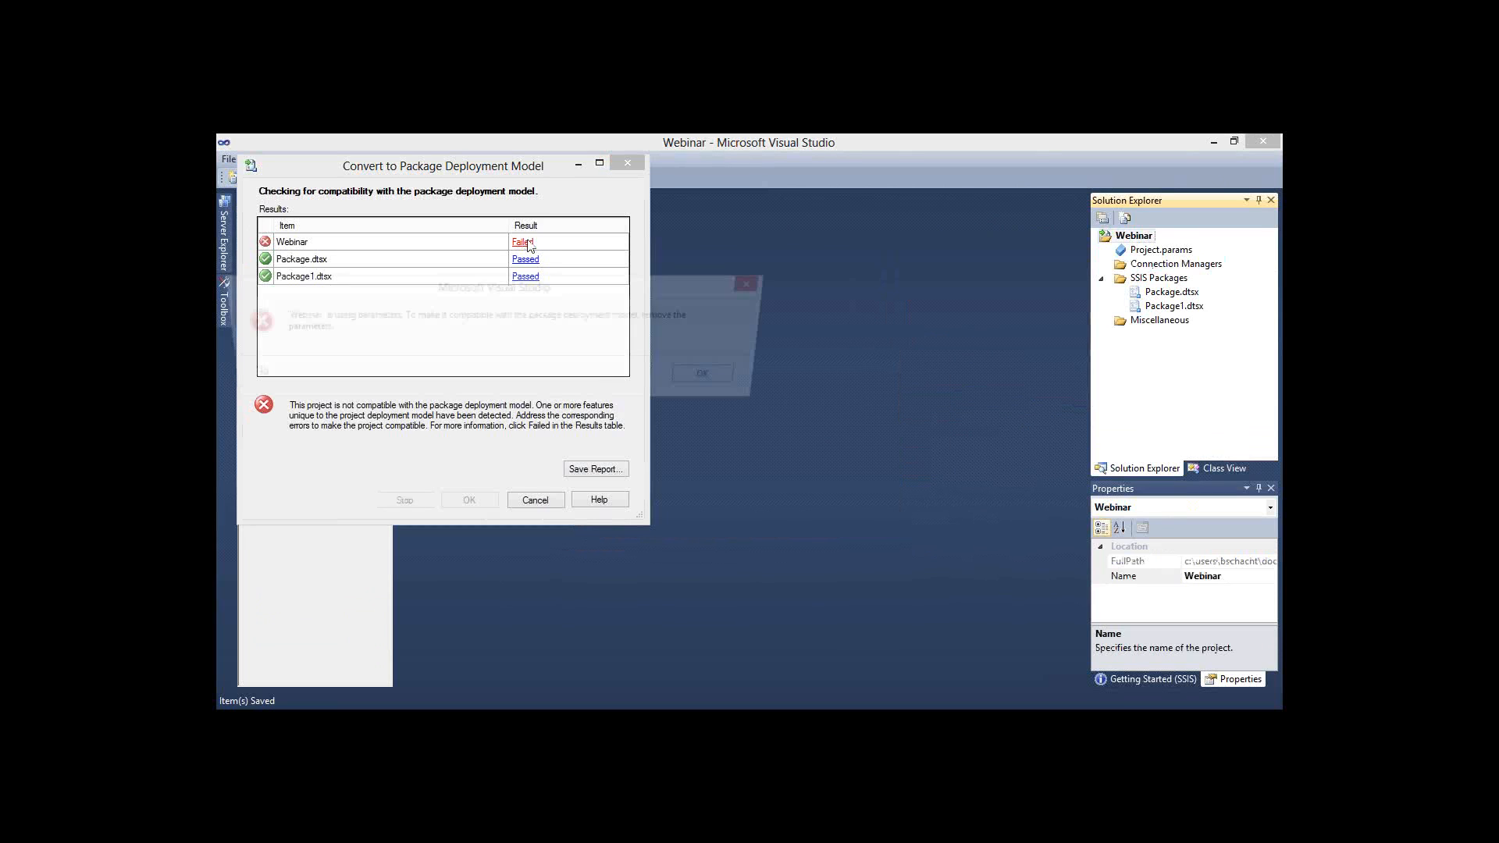
{"action": "left_click", "coordinate": [719, 380]}
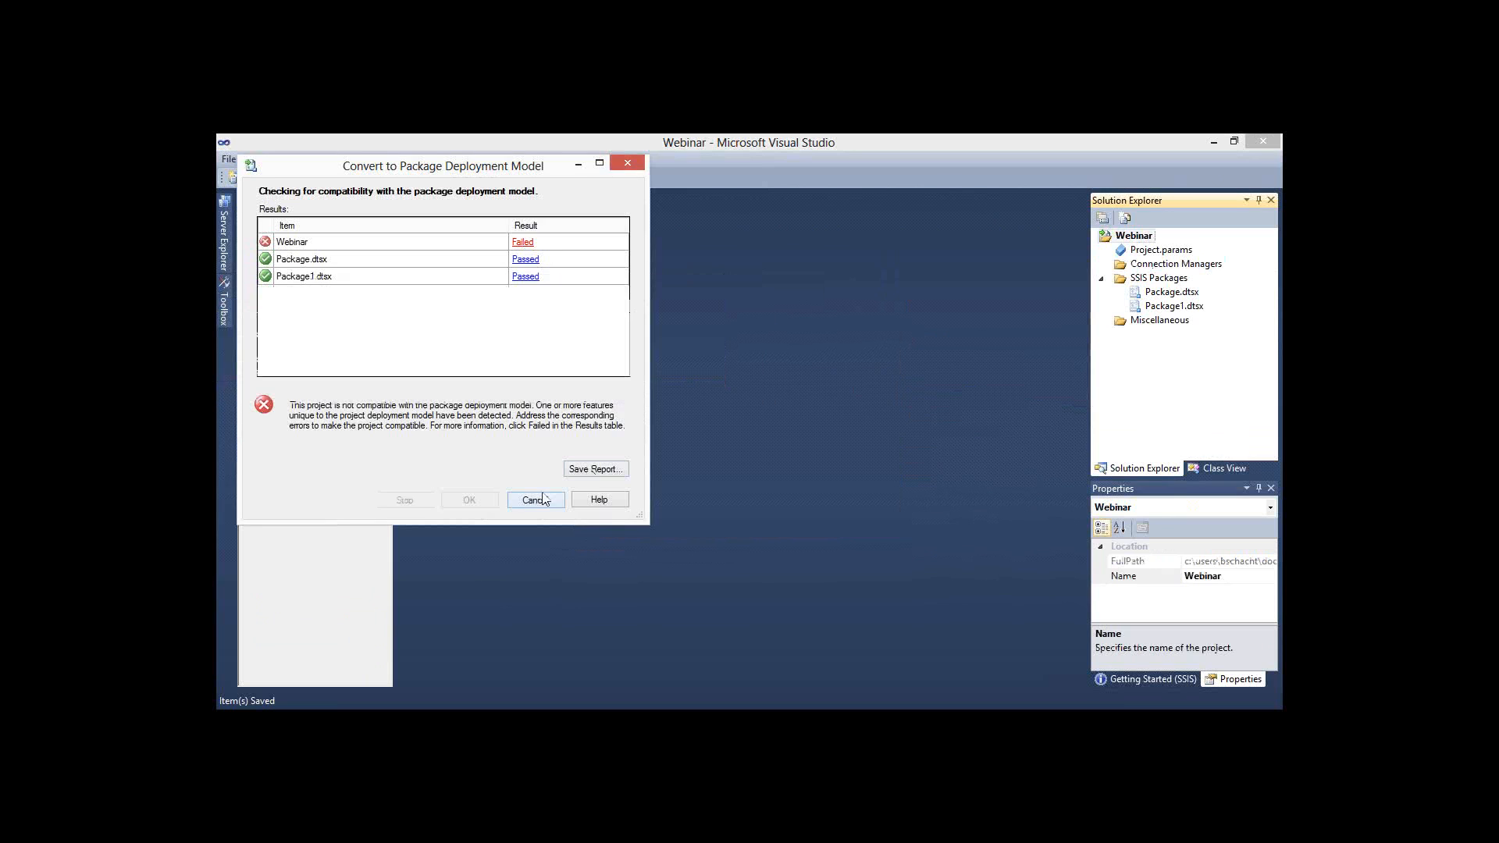
Delete the ServerName parameter from Project.params and close the file, saving the change
{"action": "left_click", "coordinate": [515, 260]}
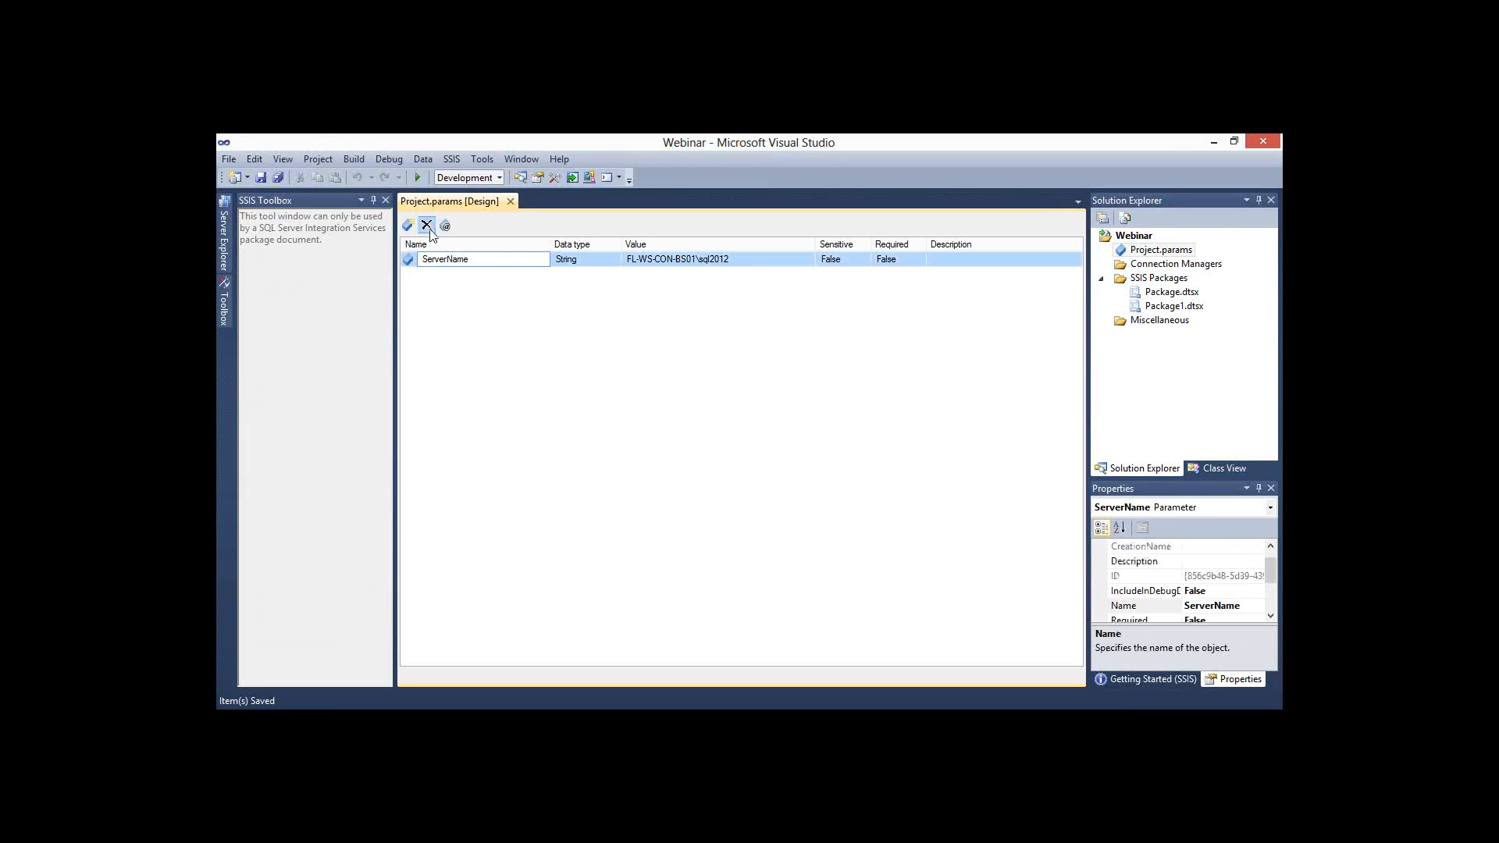
{"action": "key", "text": "Delete"}
{"action": "left_click", "coordinate": [513, 201]}
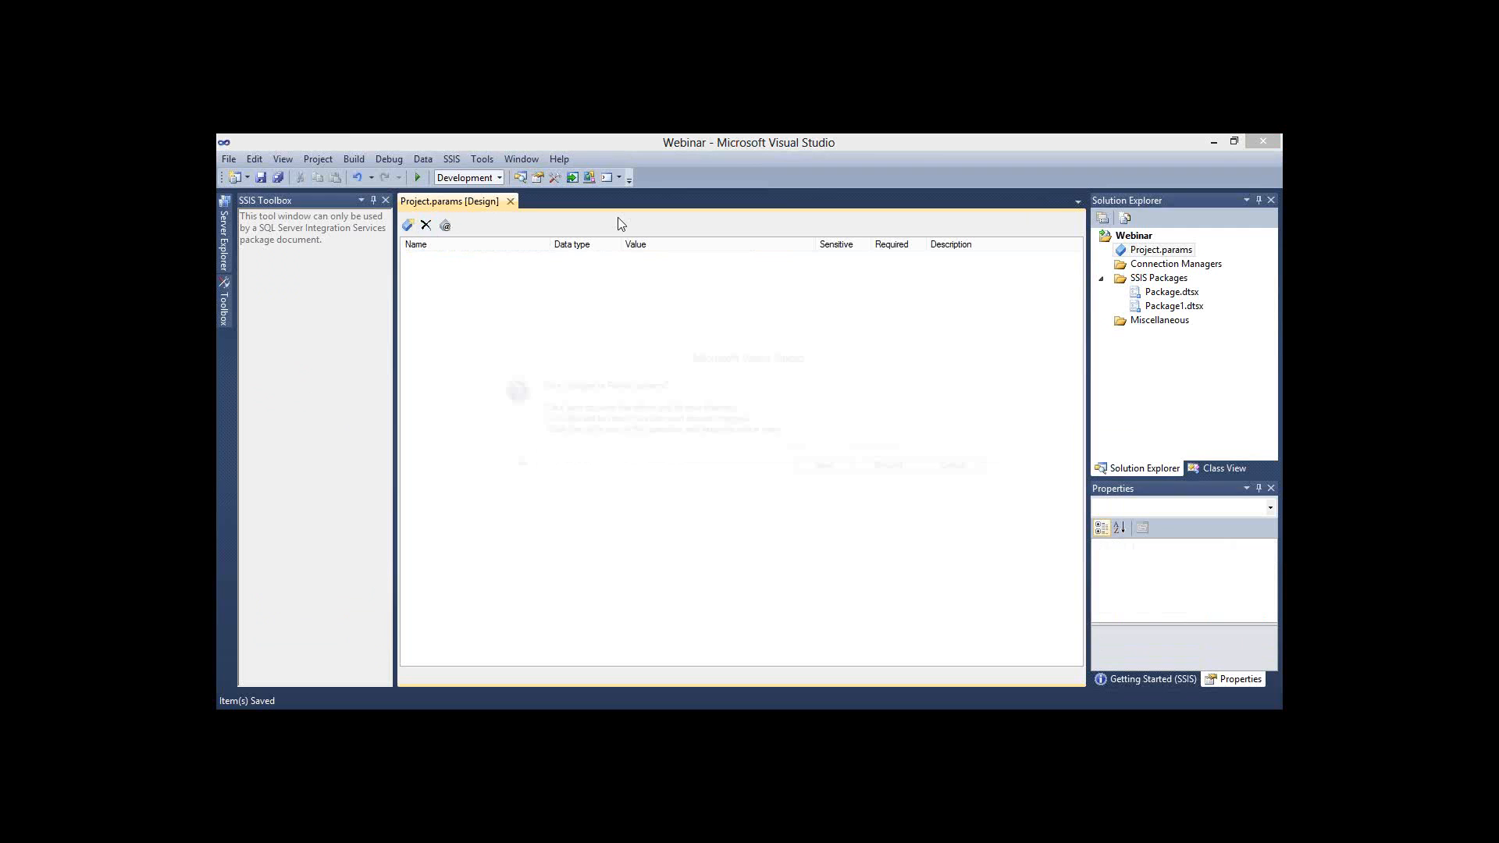
{"action": "left_click", "coordinate": [840, 475]}
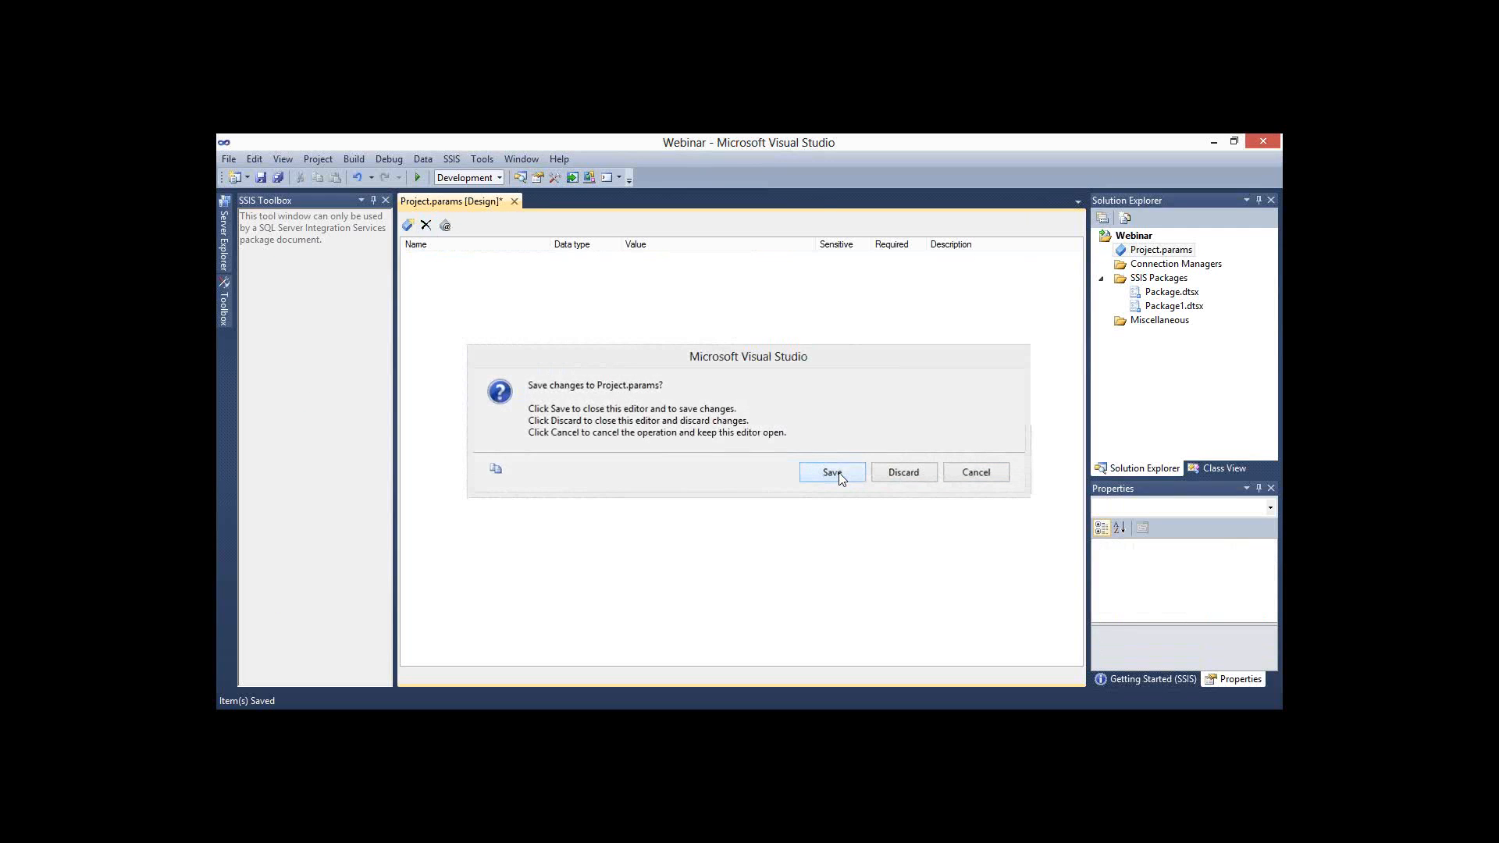
Convert the Webinar project to the package deployment model, accepting the compatibility check and its results
{"action": "right_click", "coordinate": [1124, 236]}
{"action": "left_click", "coordinate": [925, 340]}
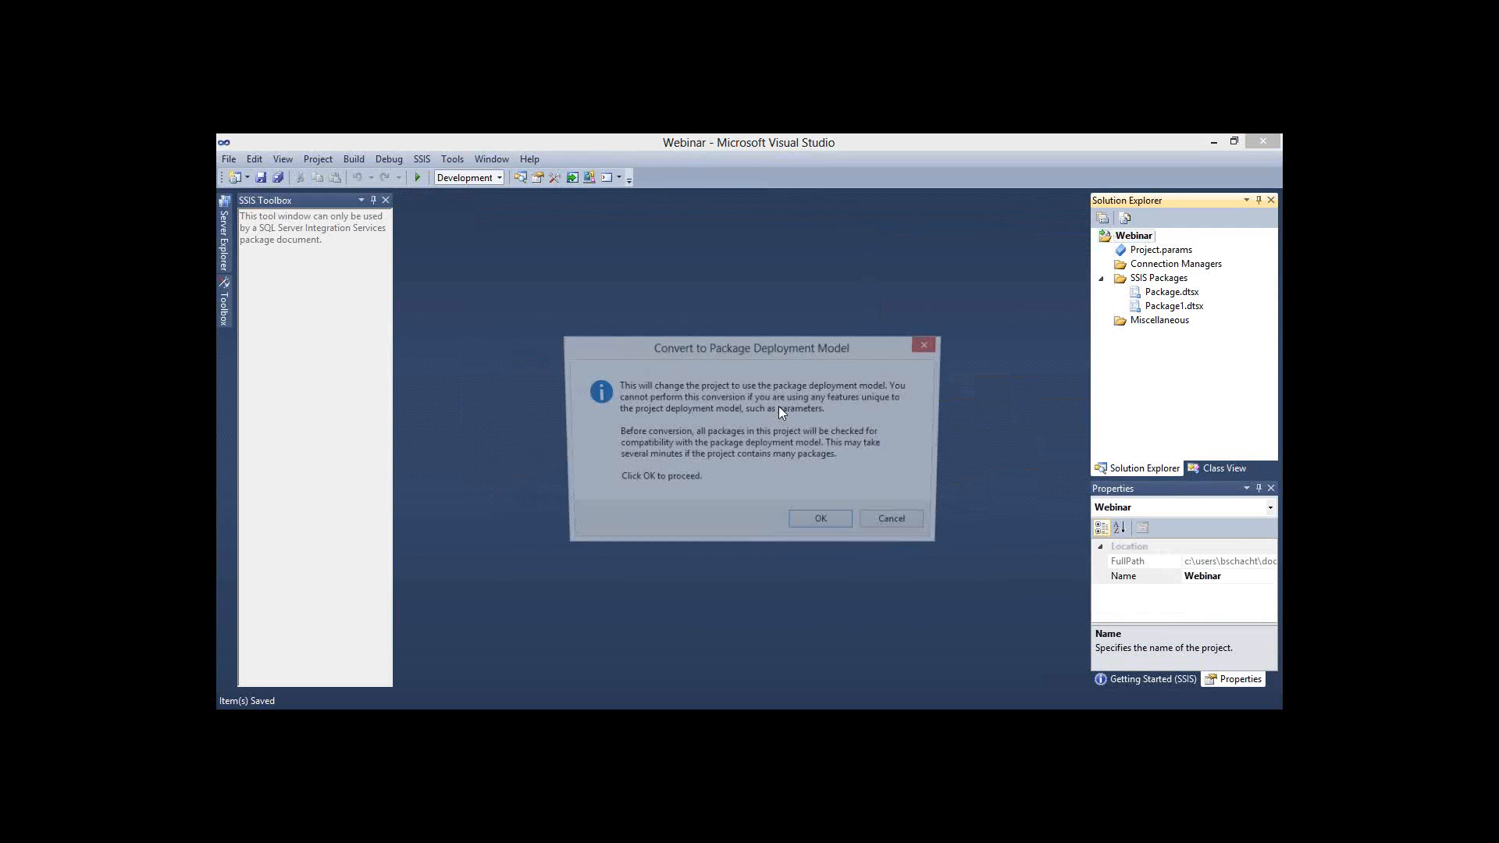
{"action": "left_click", "coordinate": [820, 518]}
{"action": "left_click", "coordinate": [550, 580]}
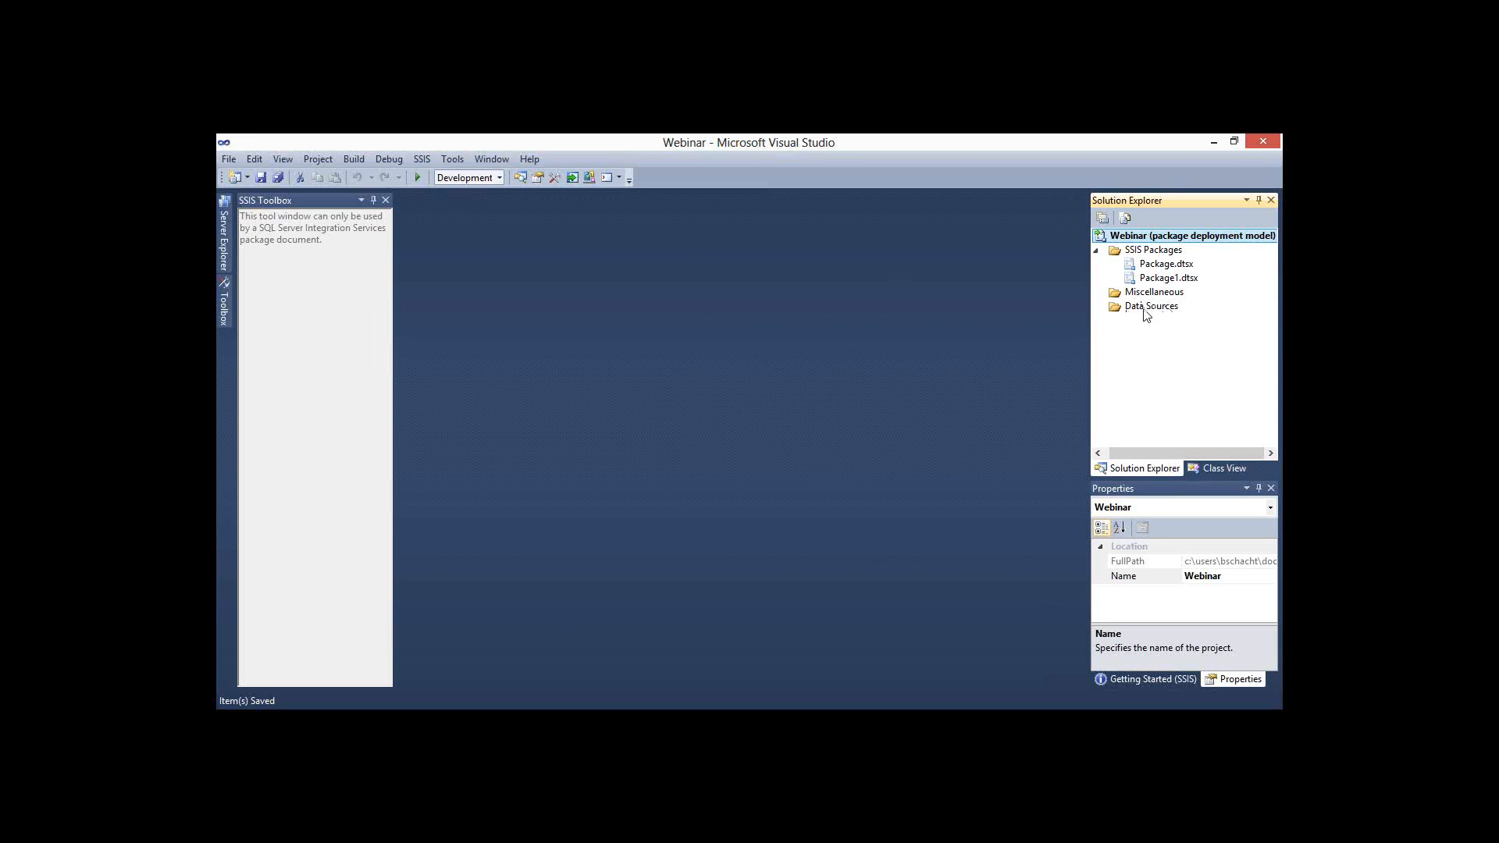
Open Package.dtsx, look for the Package Configurations command on its control flow, and close the package
{"action": "left_click", "coordinate": [1119, 310]}
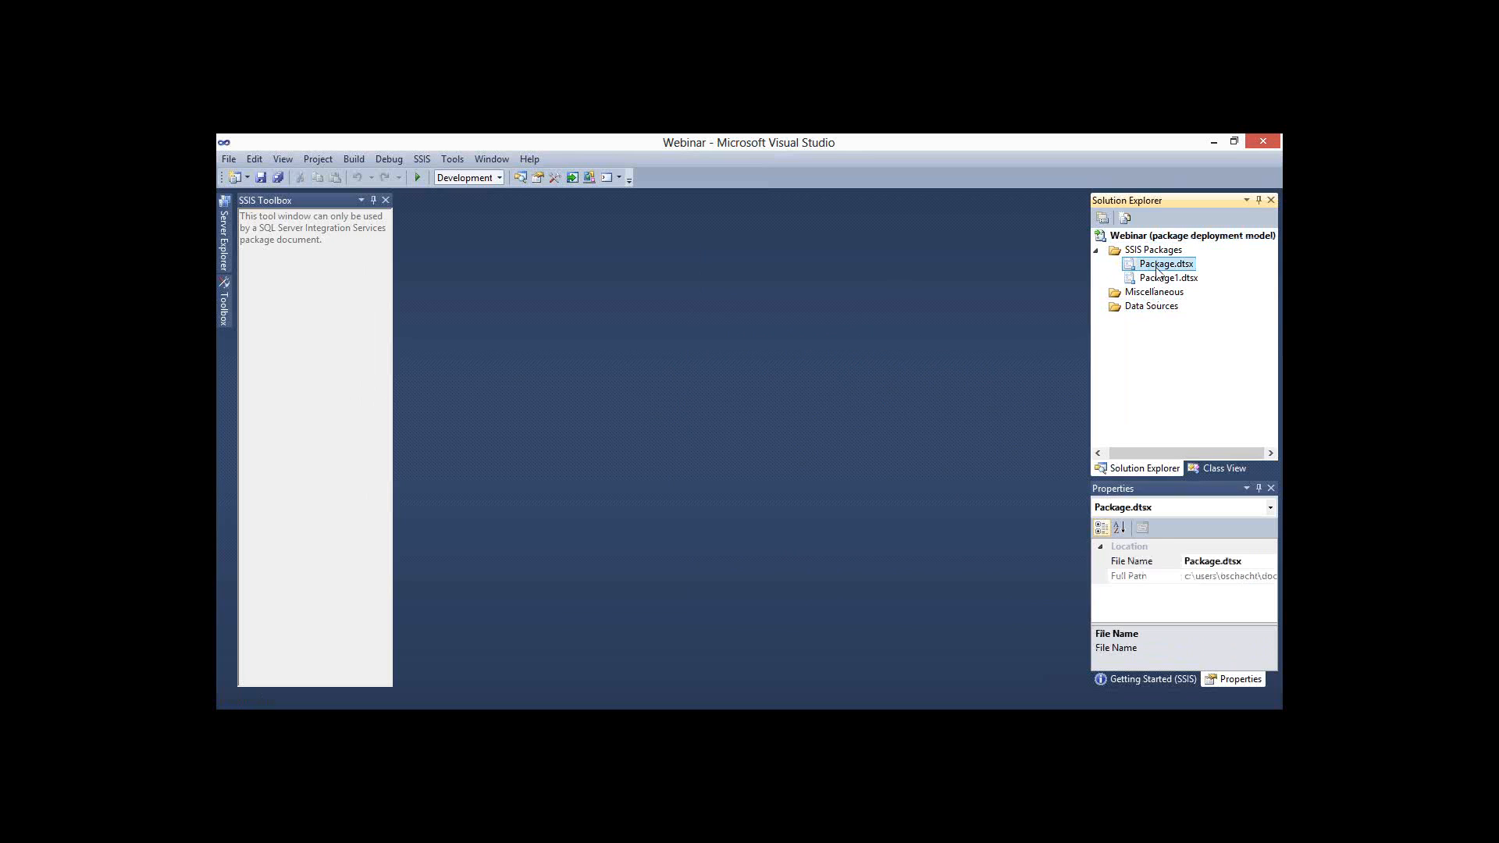
{"action": "right_click", "coordinate": [687, 345]}
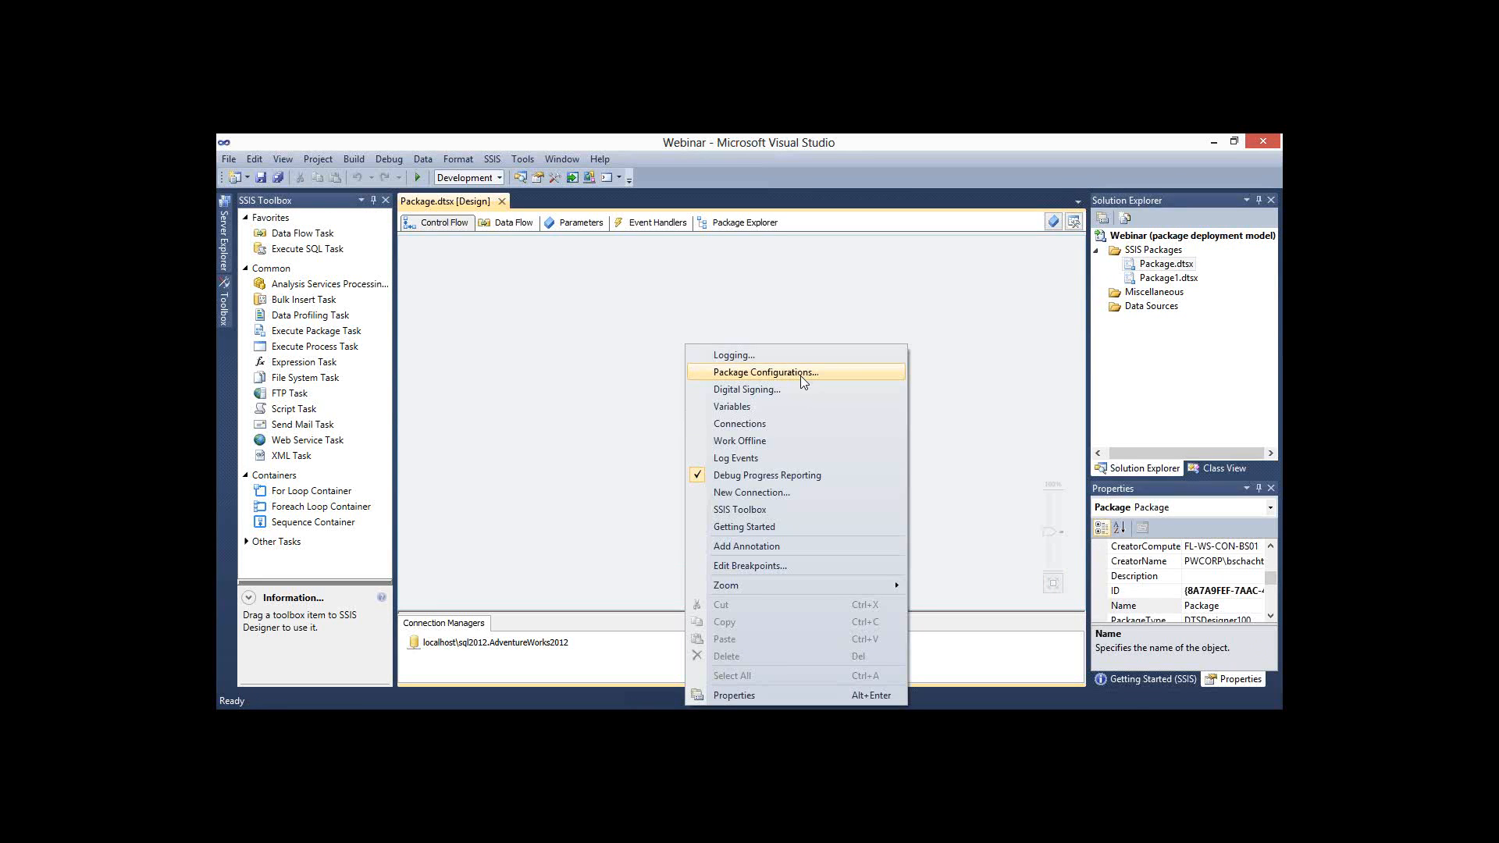
{"action": "left_click", "coordinate": [612, 307]}
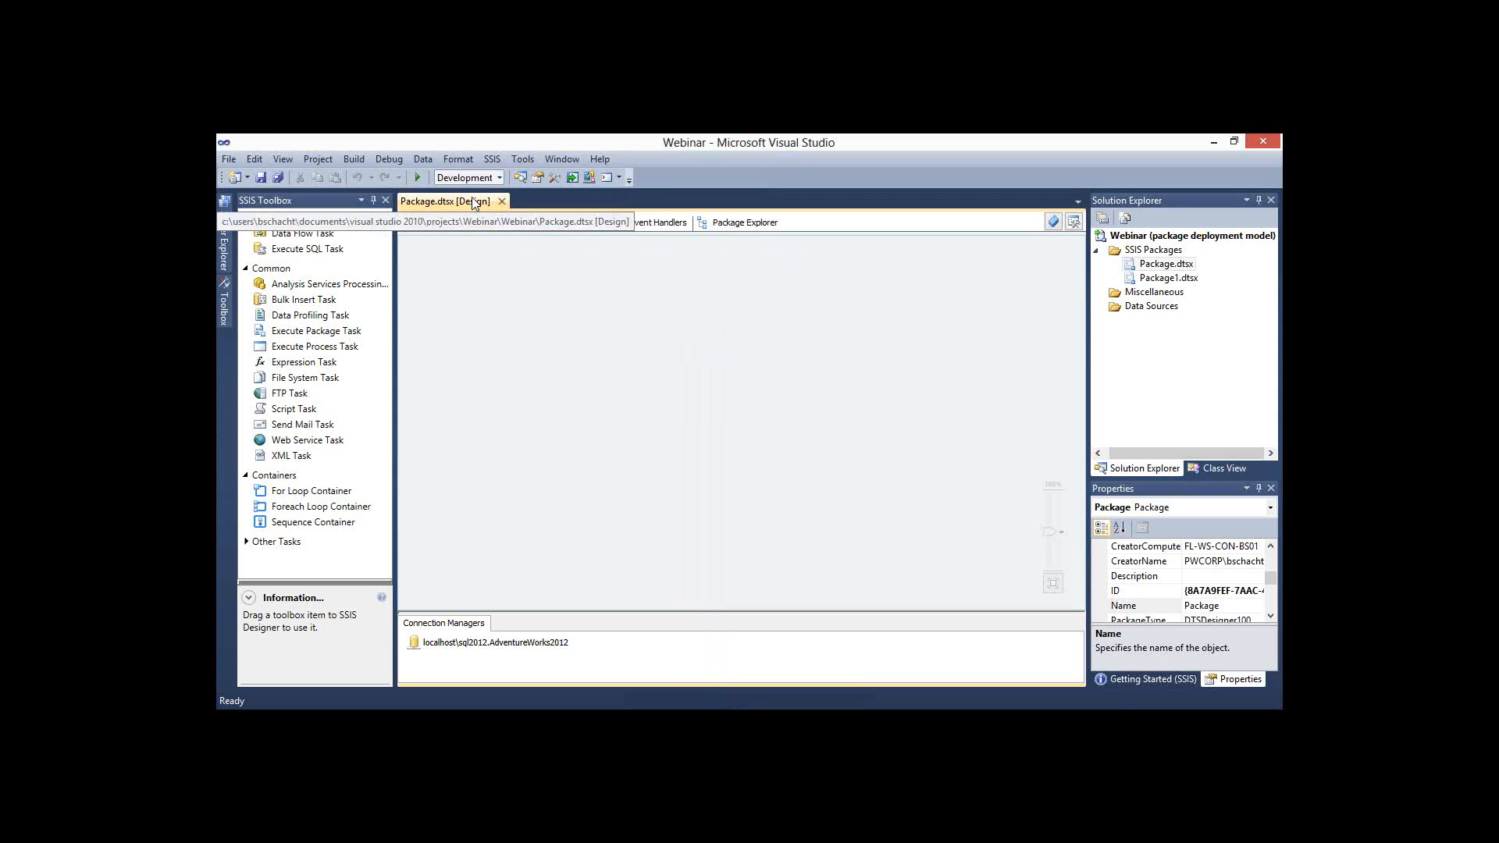
{"action": "left_click", "coordinate": [501, 201]}
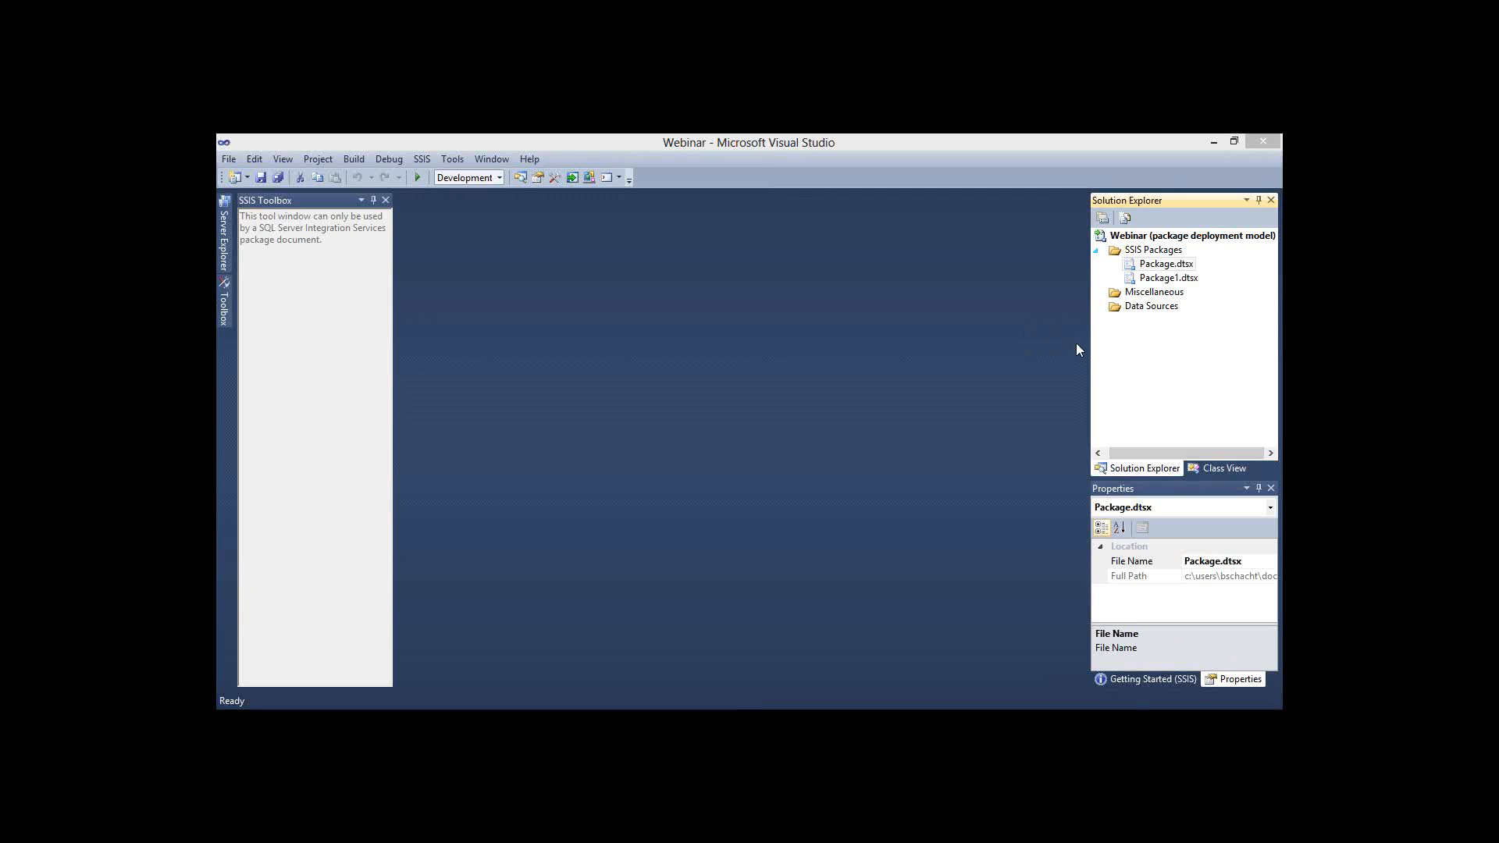
Widen the Solution Explorer slightly and start converting the Webinar project back to the project deployment model
{"action": "left_click_drag", "start_coordinate": [1086, 333], "coordinate": [1074, 332]}
{"action": "right_click", "coordinate": [1139, 236]}
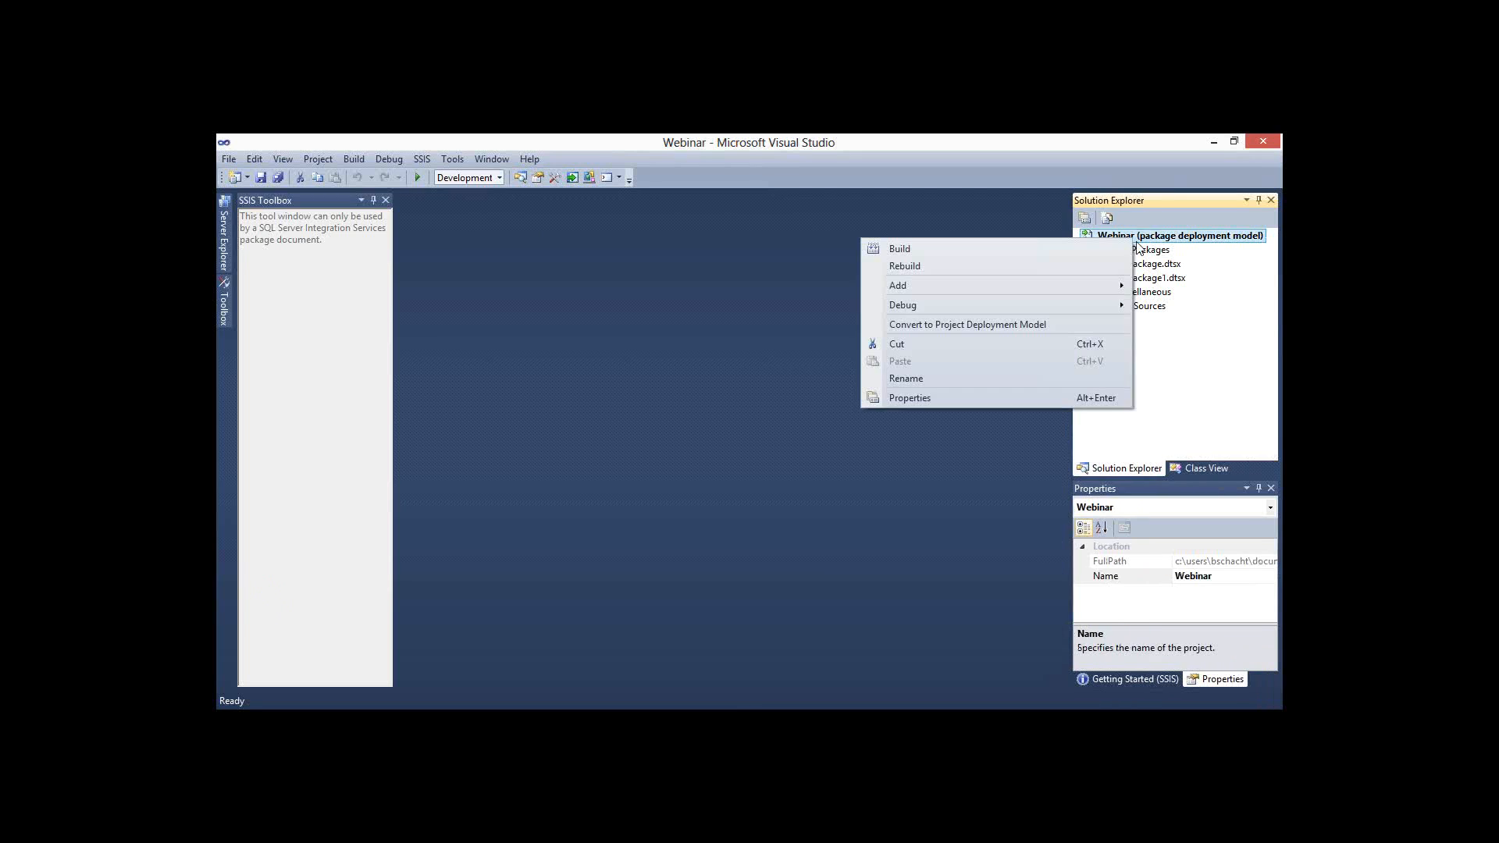
{"action": "left_click", "coordinate": [1025, 324]}
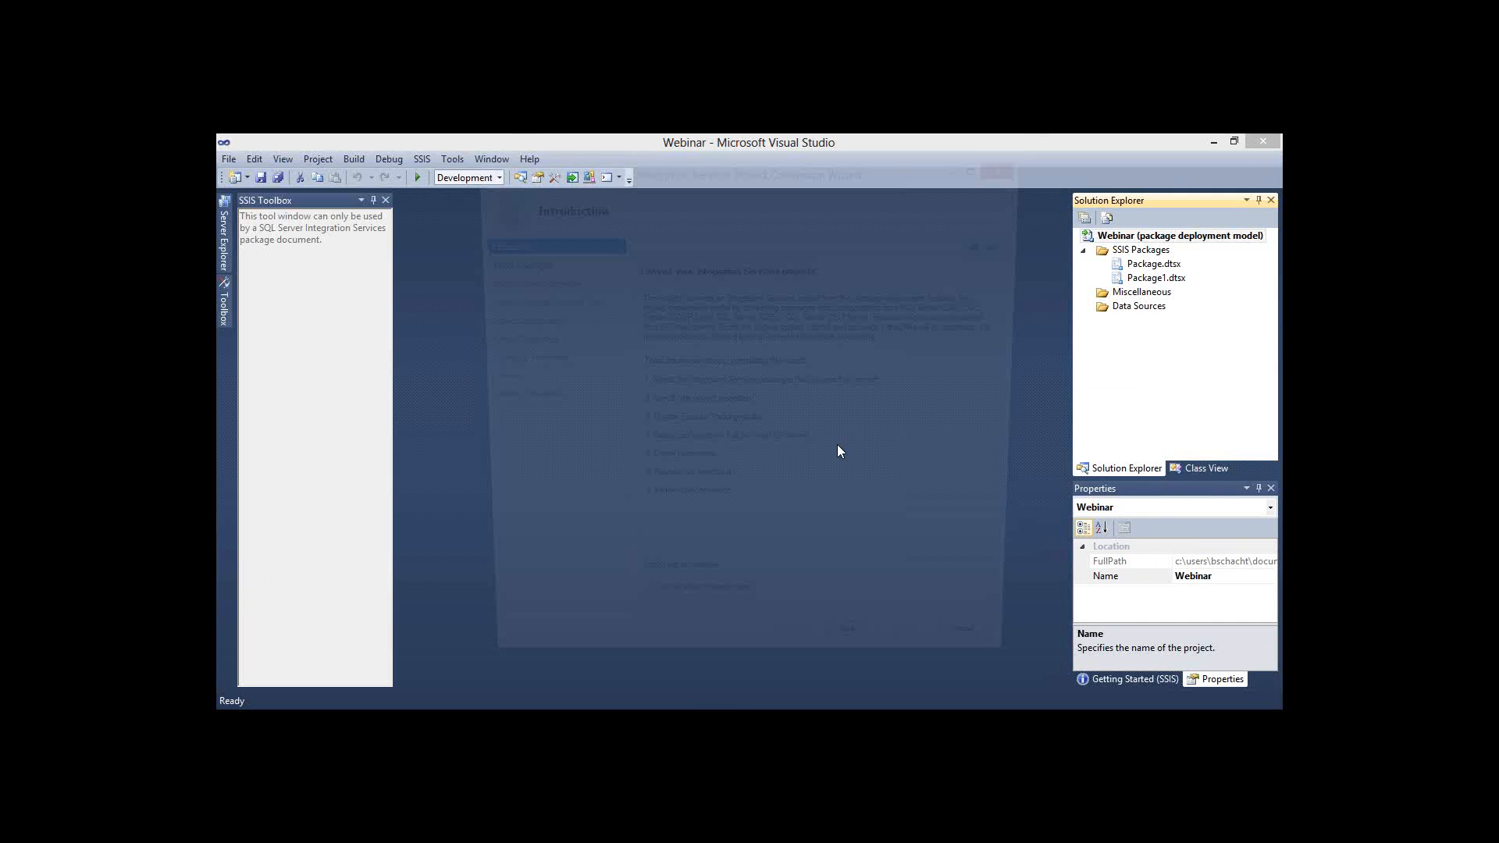